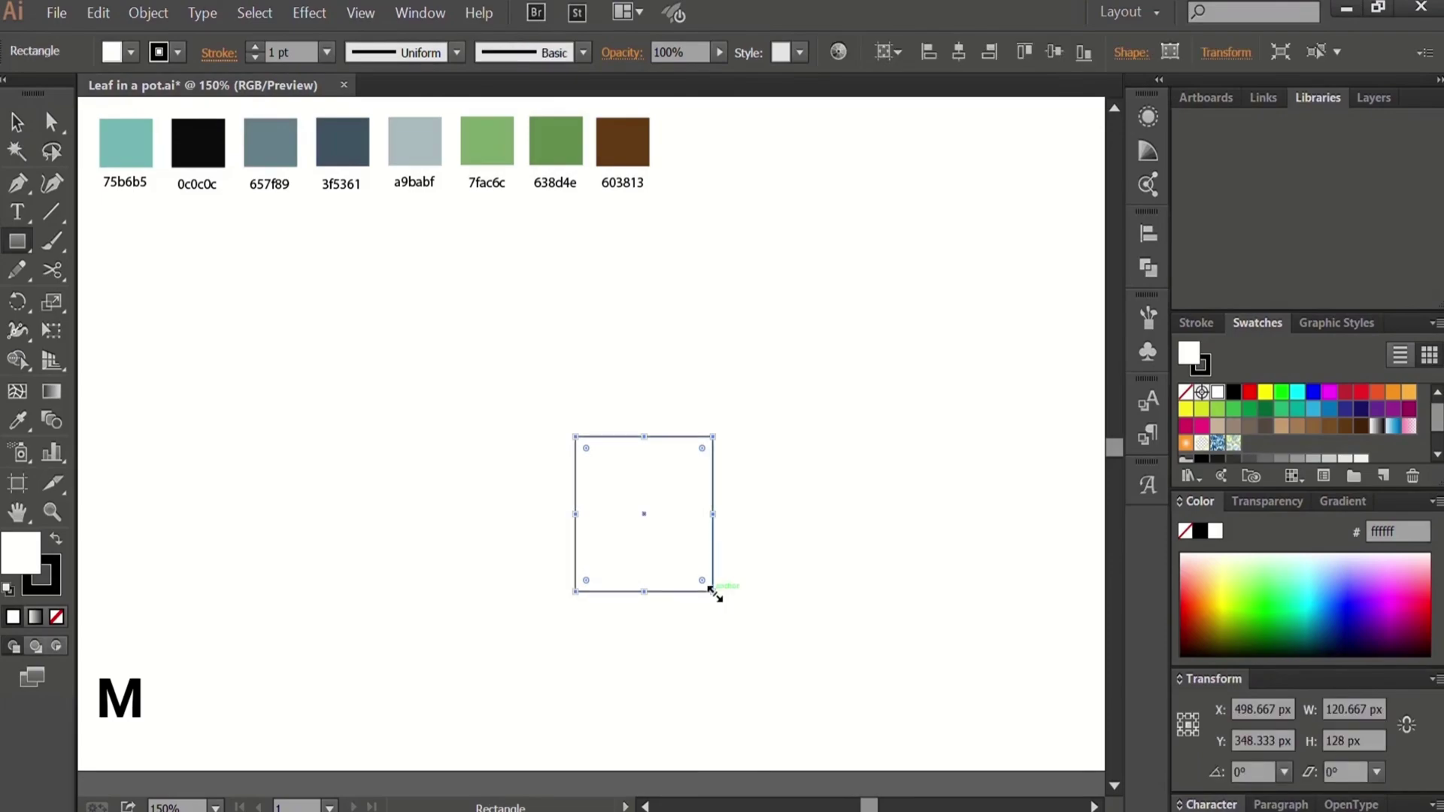
# Step: Taper the rectangle into a pot shape by symmetrically widening its top edge to about 163 px with Free Transform's perspective distortion
pyautogui.press('v')
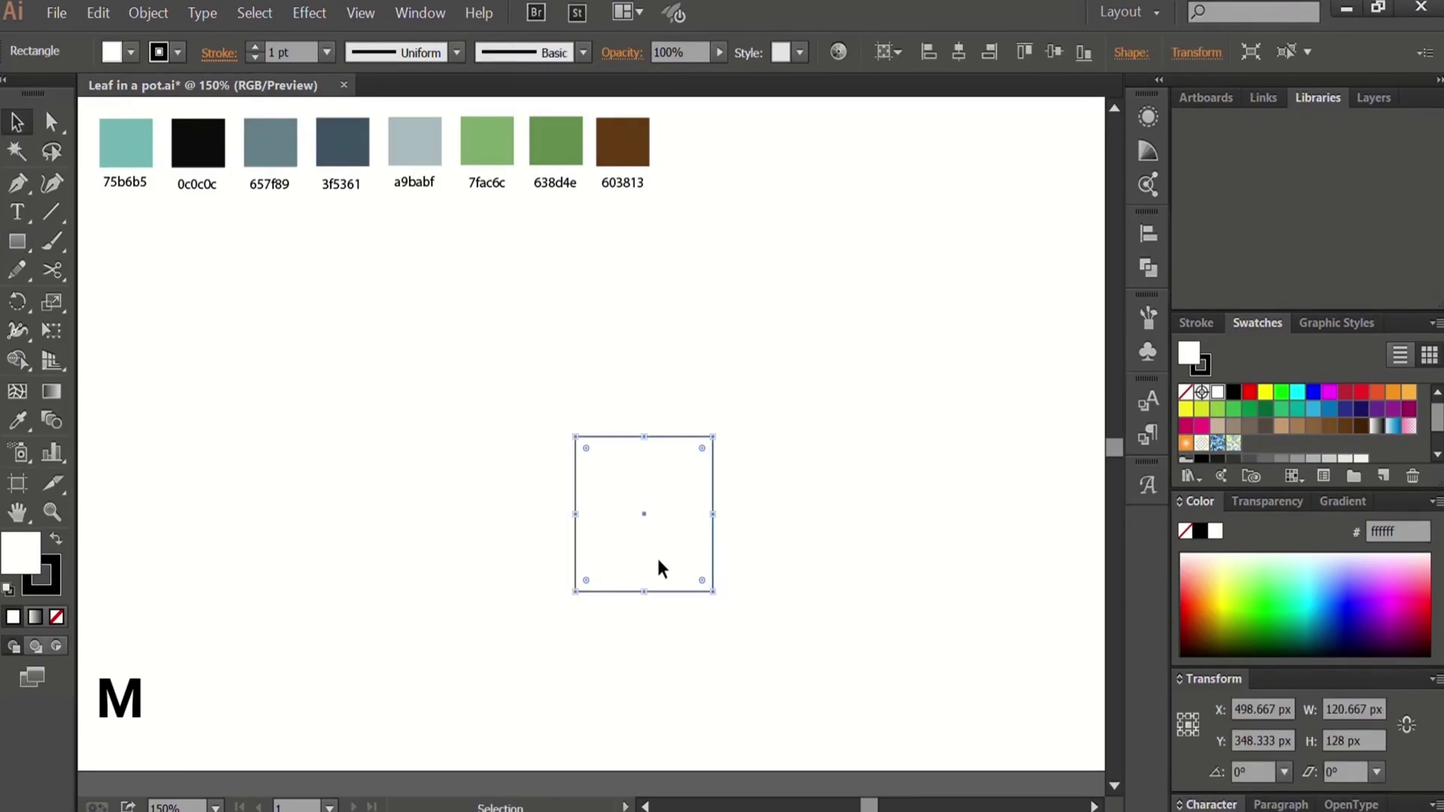
pyautogui.press('e')
pyautogui.click(252, 323)
pyautogui.moveTo(575, 437); pyautogui.dragTo(551, 436)
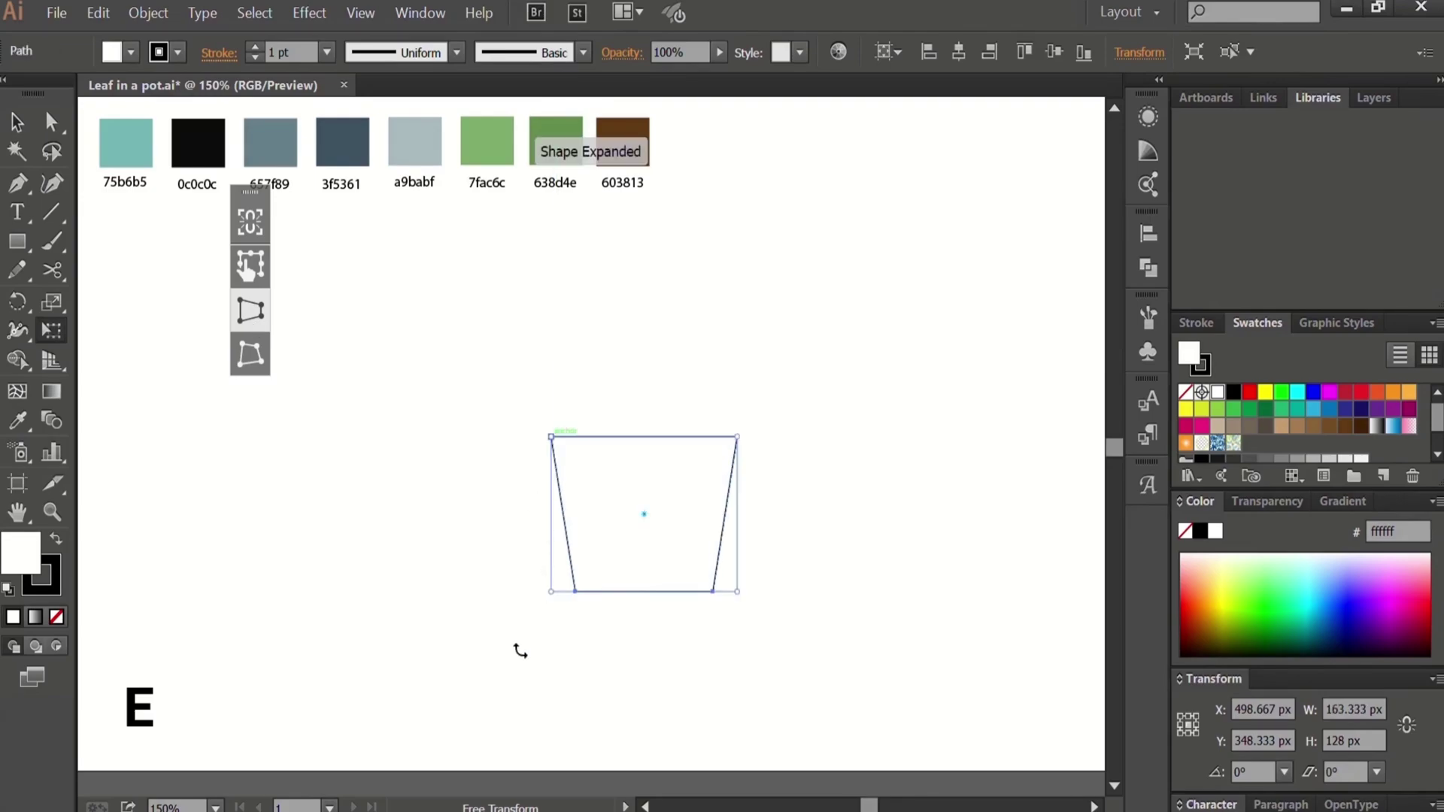
pyautogui.click(517, 661)
# Step: Round the two bottom corners of the tapered pot shape into large, smooth curves
pyautogui.press('a')
pyautogui.moveTo(514, 526); pyautogui.dragTo(797, 669)
pyautogui.moveTo(585, 579); pyautogui.dragTo(587, 482)
pyautogui.click(457, 667)
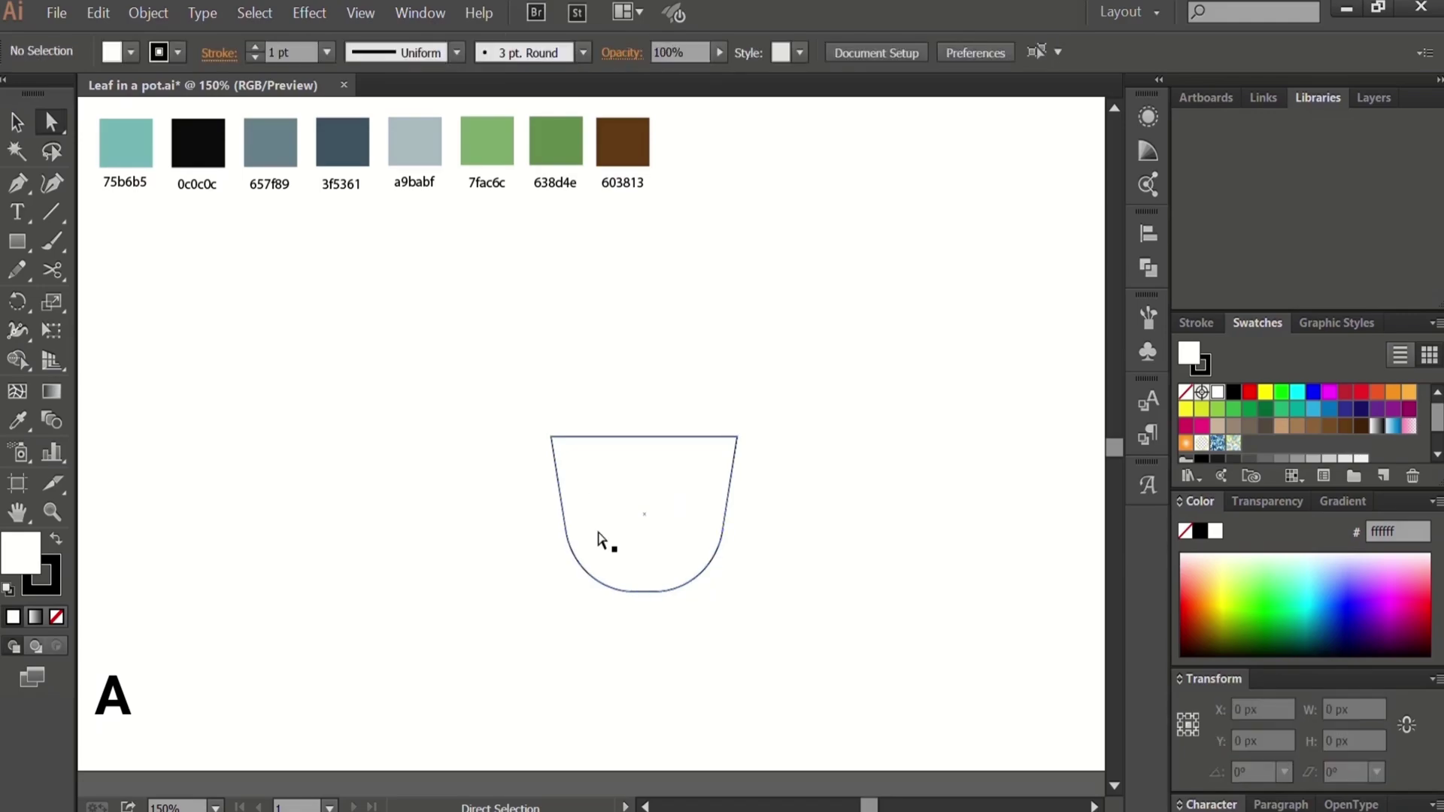
# Step: Reposition the pot shape lower on the artboard and deselect it
pyautogui.press('v')
pyautogui.moveTo(570, 543); pyautogui.dragTo(591, 547)
pyautogui.click(467, 653)
pyautogui.click(606, 574)
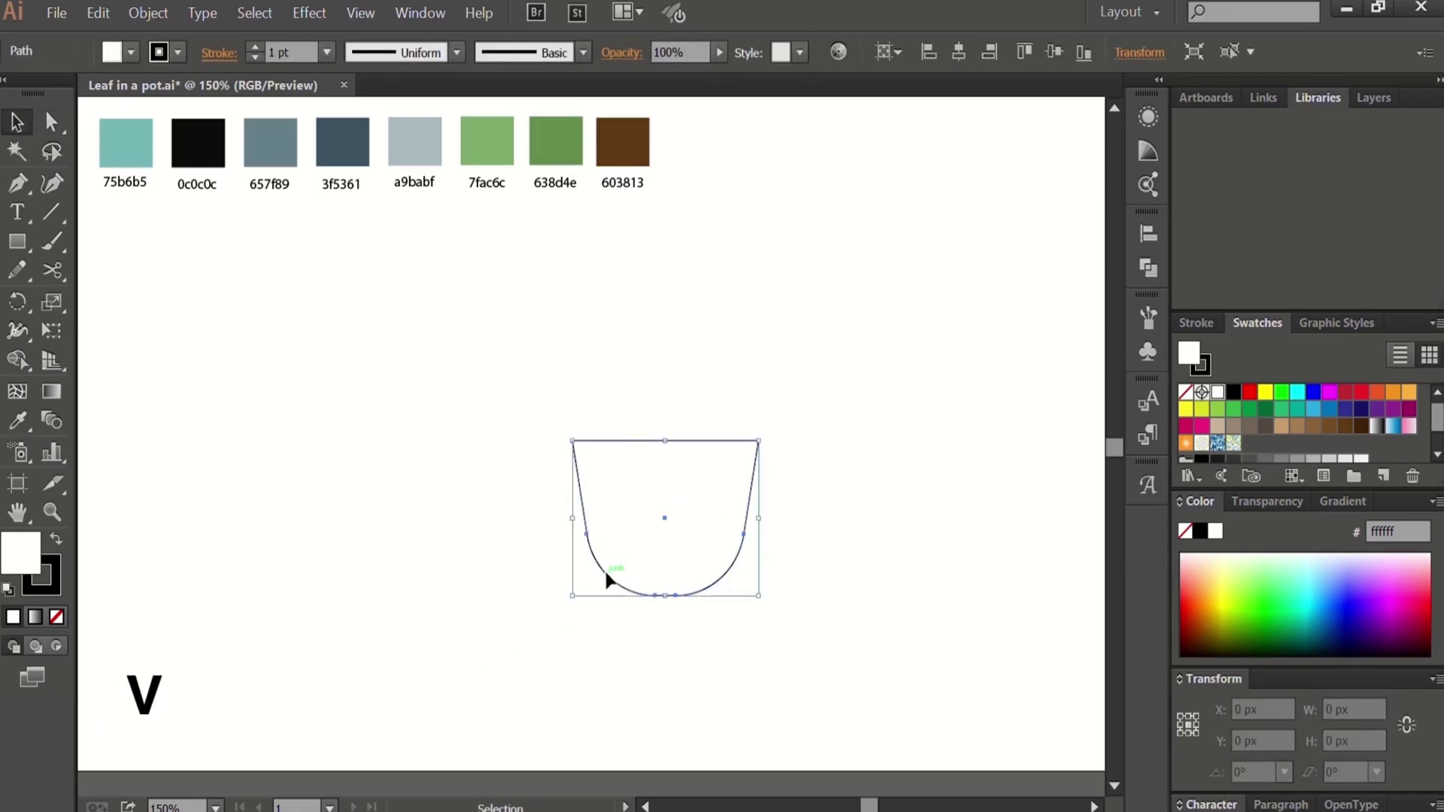
pyautogui.click(476, 579)
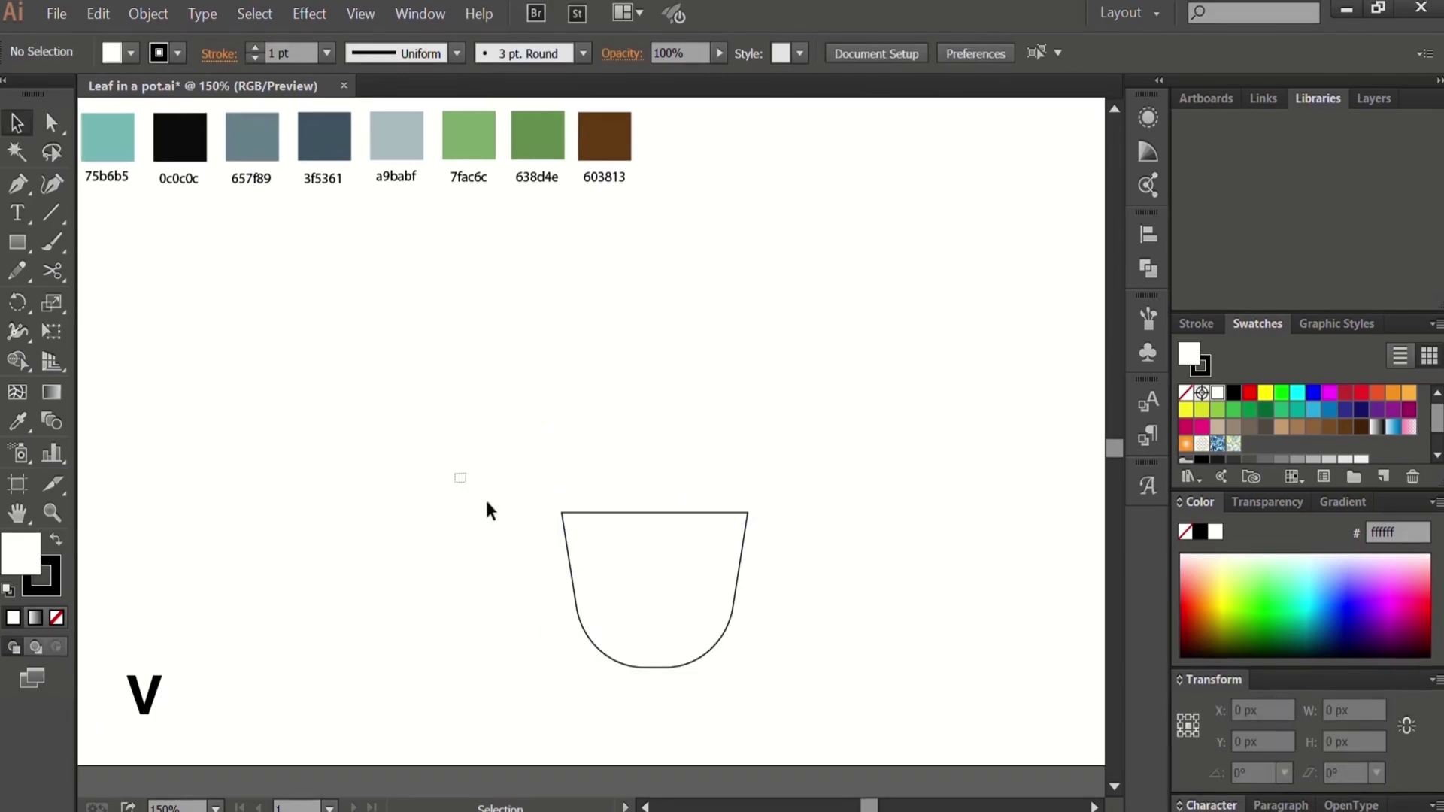
pyautogui.moveTo(697, 657); pyautogui.dragTo(635, 666)
pyautogui.click(358, 640)
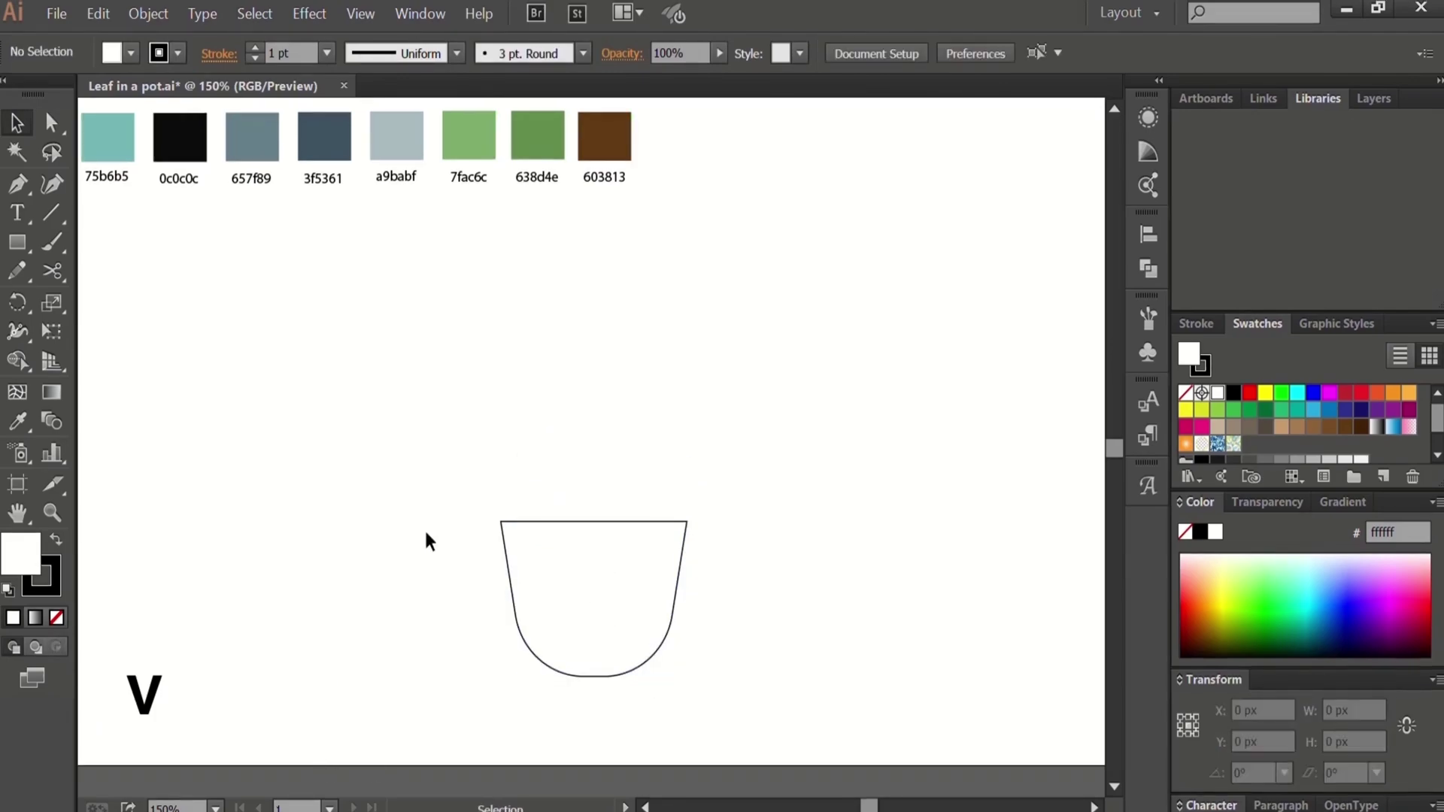
# Step: Draw a thin rectangular band across the pot's top edge and trim its overhanging ends with Shape Builder
pyautogui.press('m')
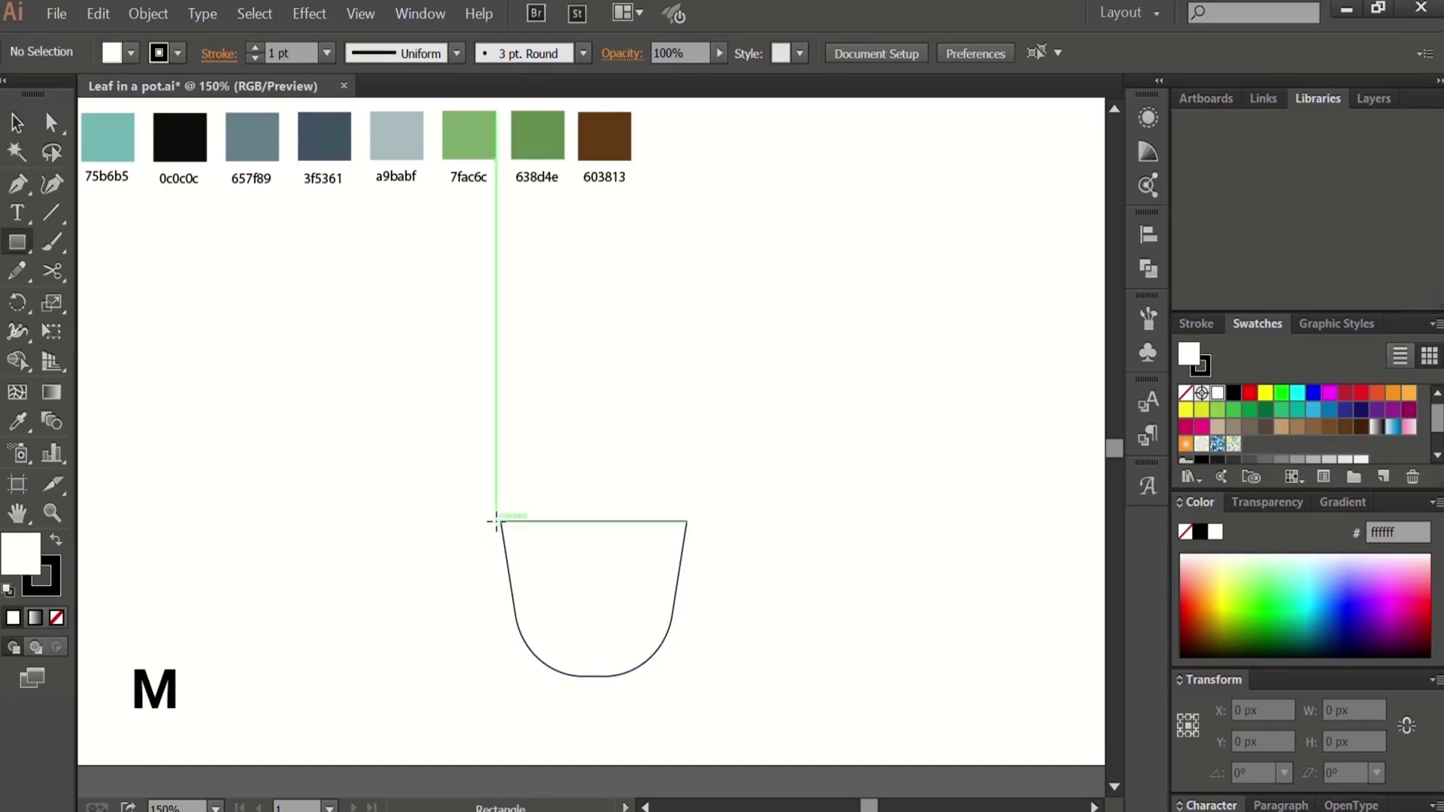
pyautogui.moveTo(485, 522); pyautogui.dragTo(700, 535)
pyautogui.press('v')
pyautogui.moveTo(510, 418); pyautogui.dragTo(635, 716)
pyautogui.hotkey('shift', 'm')
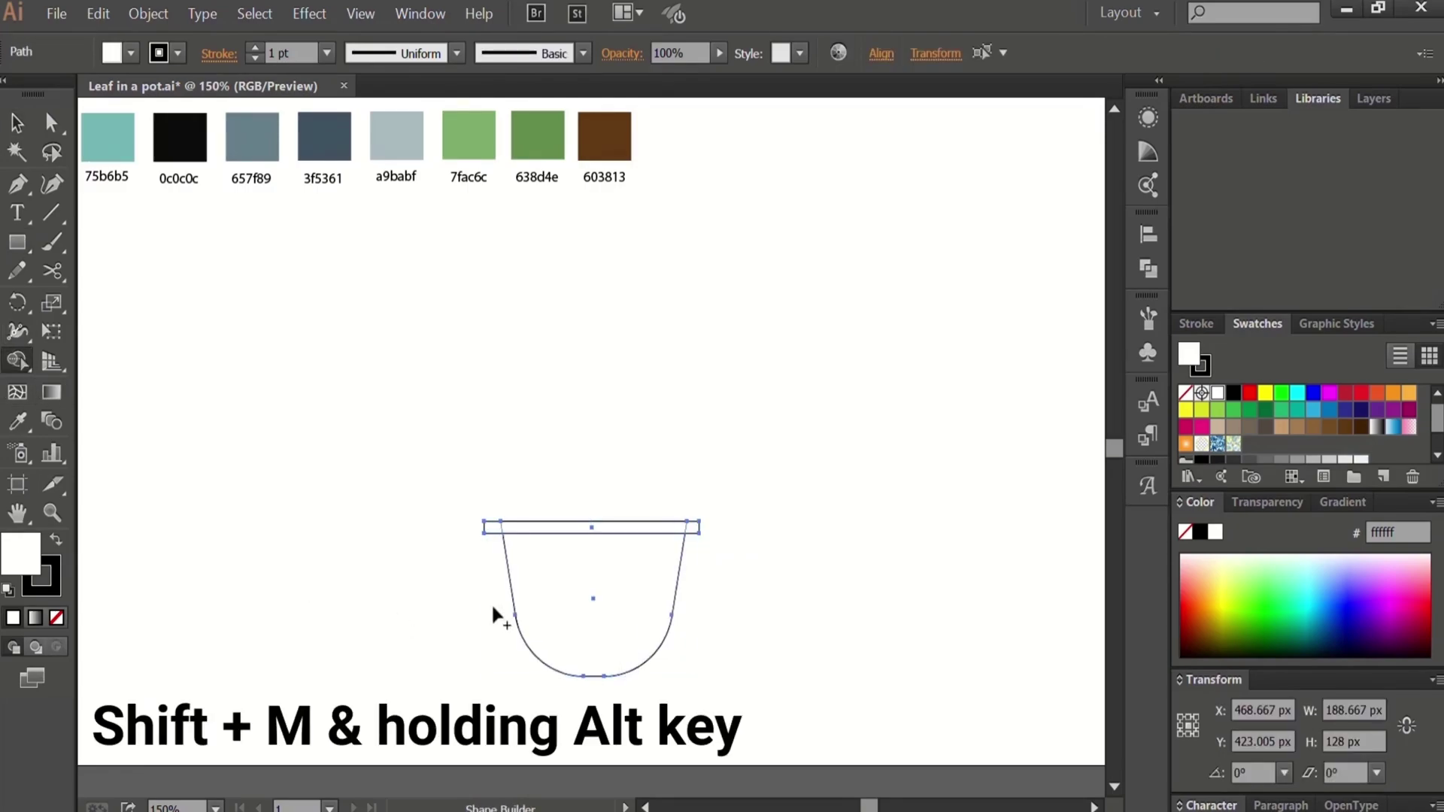
pyautogui.keyDown('alt'); pyautogui.click(493, 529); pyautogui.keyUp('alt')
pyautogui.keyDown('alt'); pyautogui.click(694, 529); pyautogui.keyUp('alt')
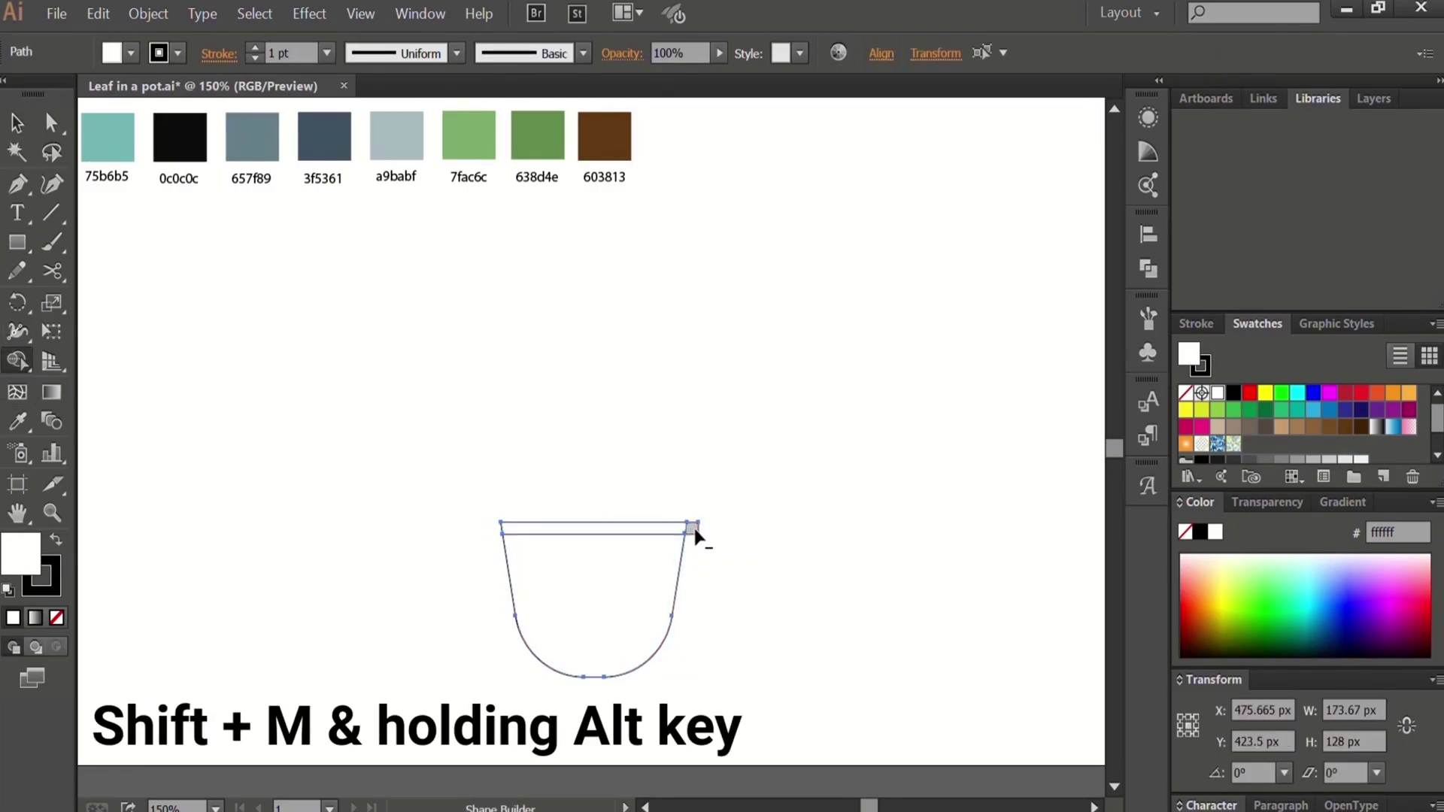
pyautogui.press('v')
pyautogui.click(586, 449)
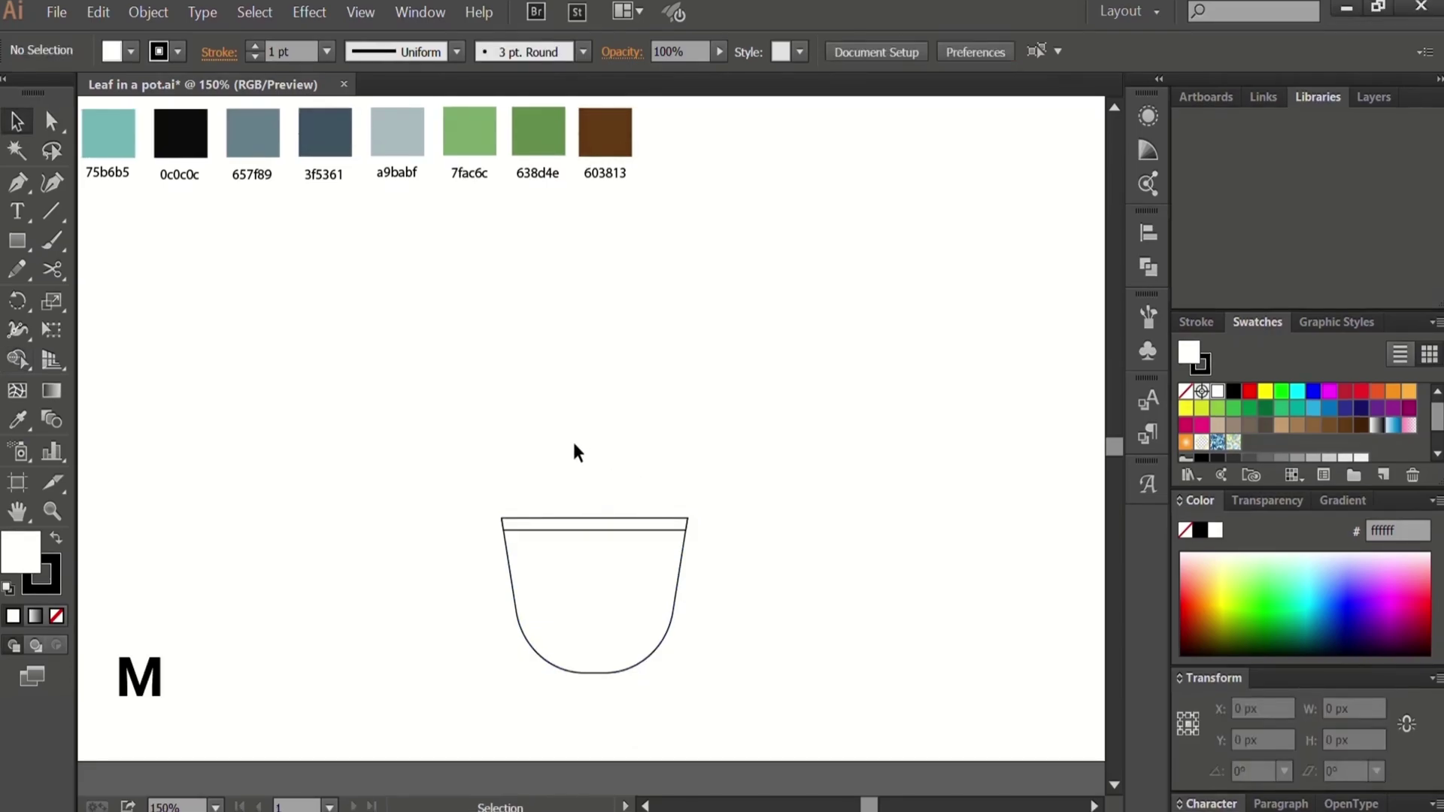
# Step: Draw a rim rectangle about 181 × 24 px on top of the pot and fully round its corners
pyautogui.press('m')
pyautogui.moveTo(493, 490); pyautogui.dragTo(697, 518)
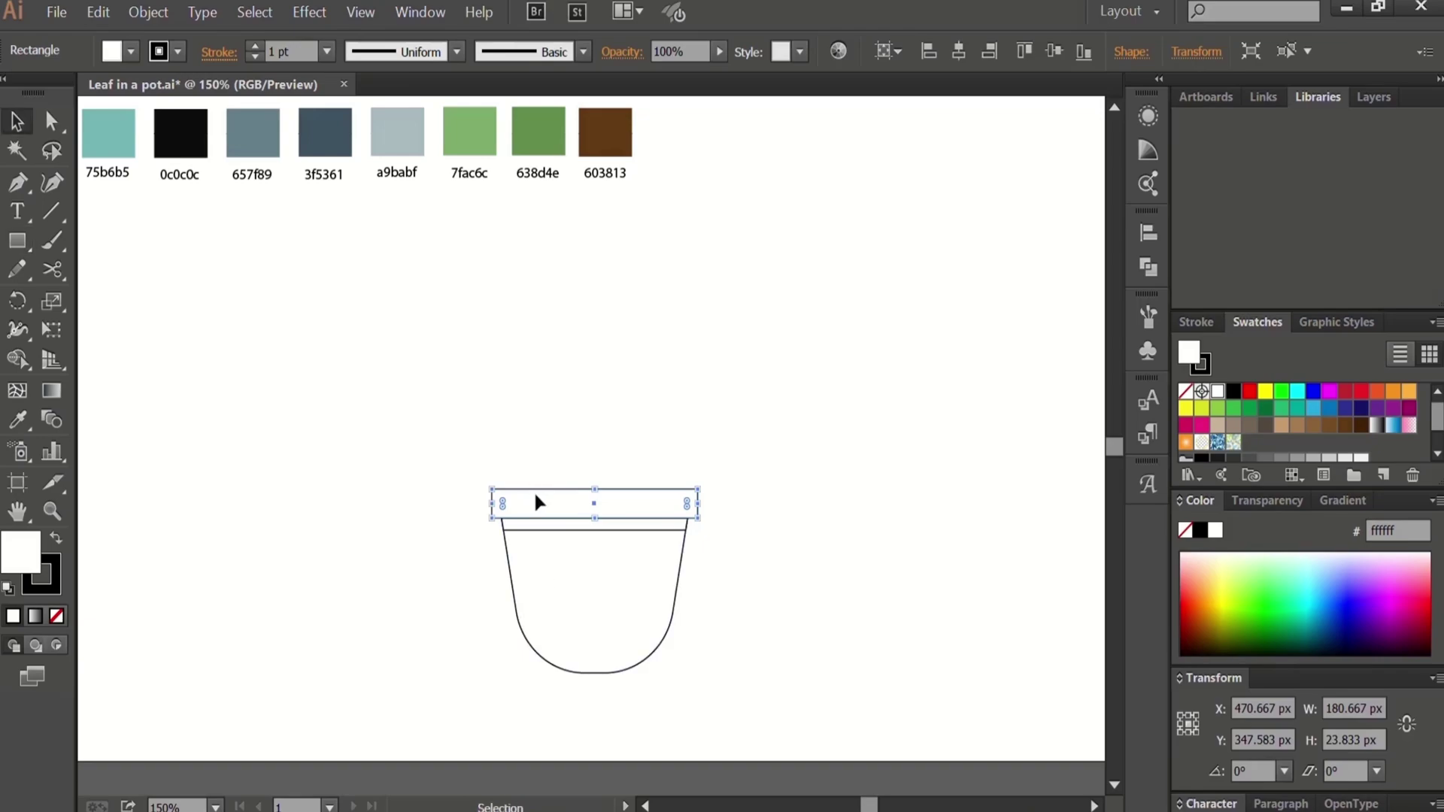
pyautogui.press('a')
pyautogui.moveTo(502, 503); pyautogui.dragTo(512, 506)
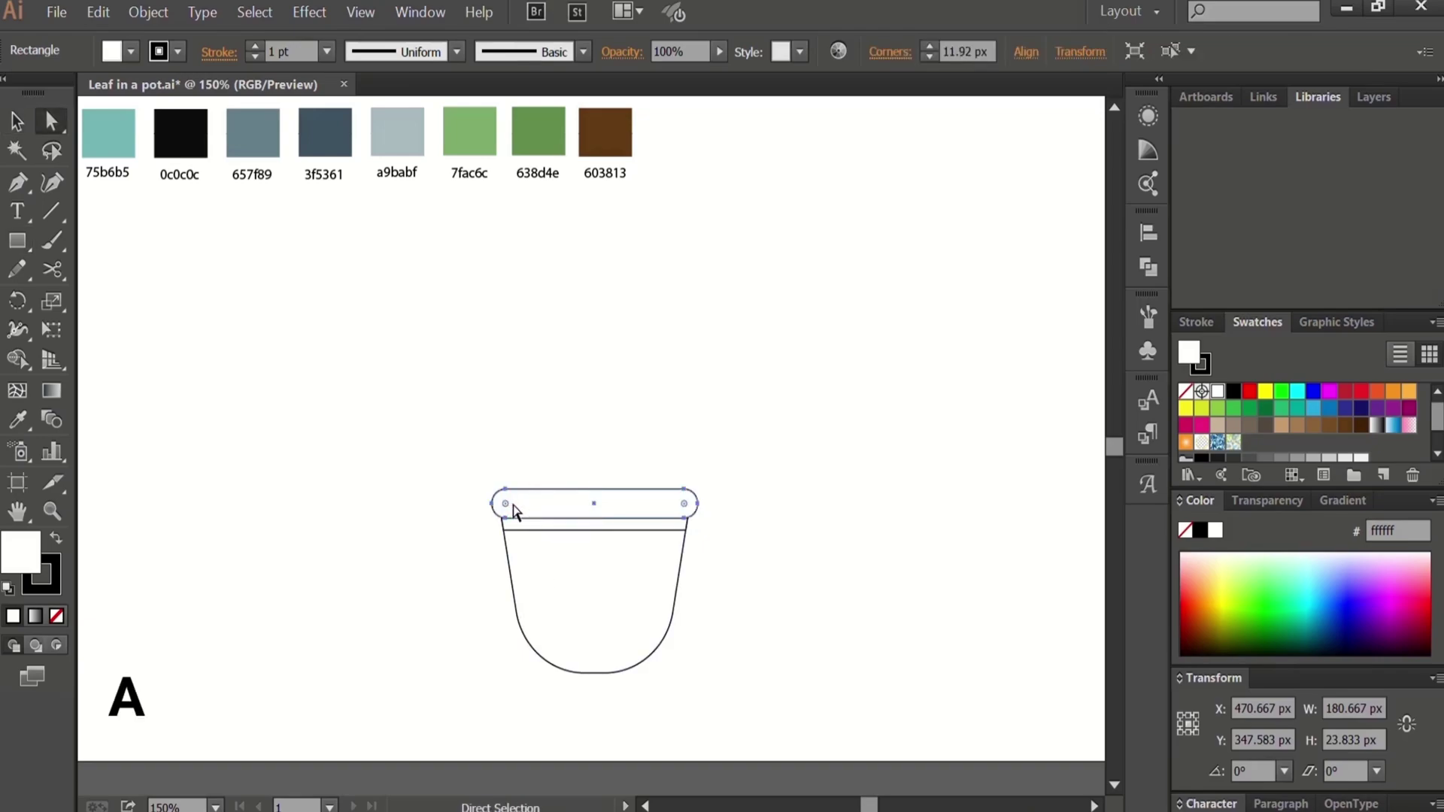
pyautogui.click(411, 613)
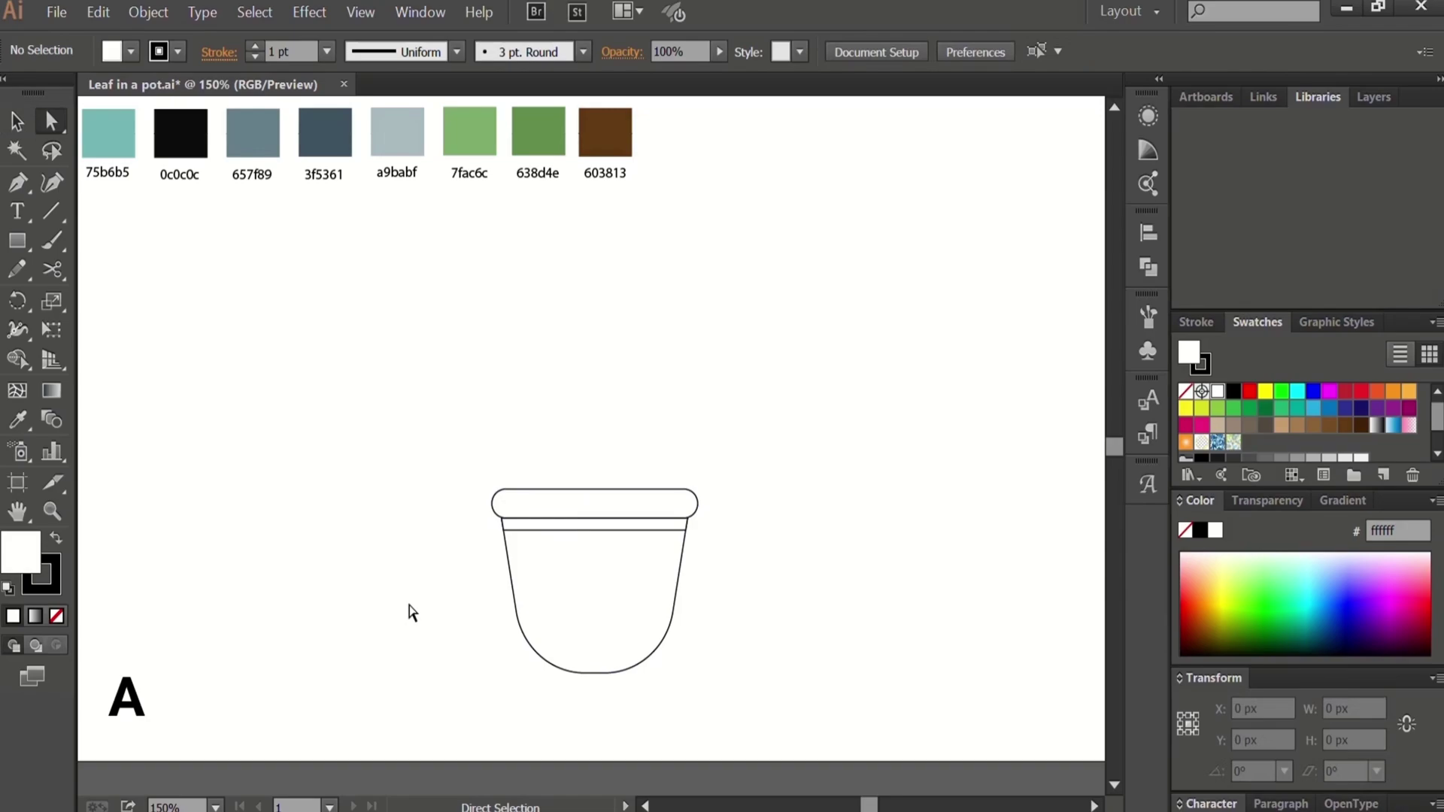
# Step: Move all the pot's pieces together slightly down and to the right on the artboard
pyautogui.moveTo(412, 613); pyautogui.dragTo(423, 615)
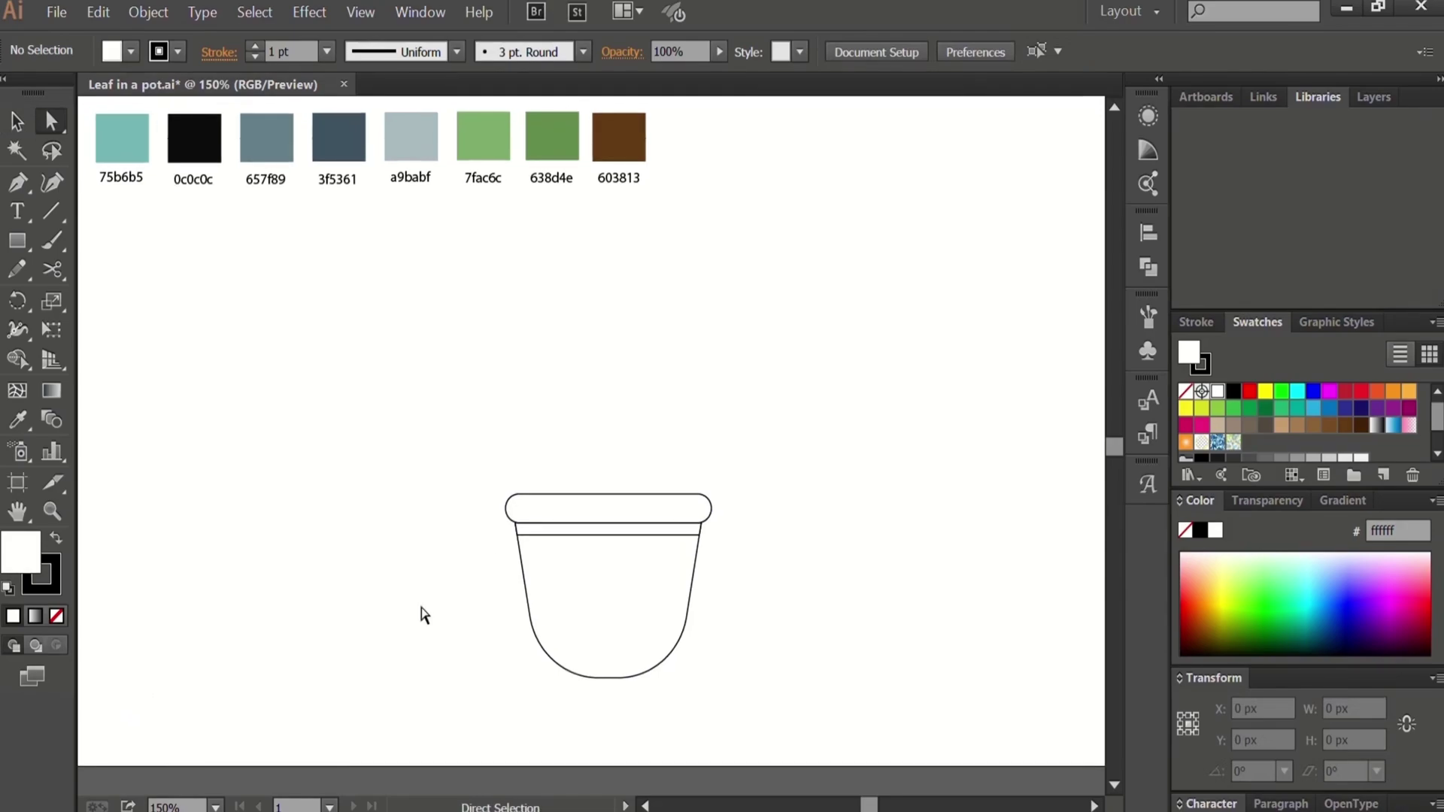
pyautogui.press('l')
pyautogui.press('v')
pyautogui.moveTo(448, 477); pyautogui.dragTo(752, 720)
pyautogui.moveTo(616, 516); pyautogui.dragTo(644, 544)
pyautogui.click(399, 609)
pyautogui.scroll(1, 438, 538)
pyautogui.hscroll(1, 439, 538)
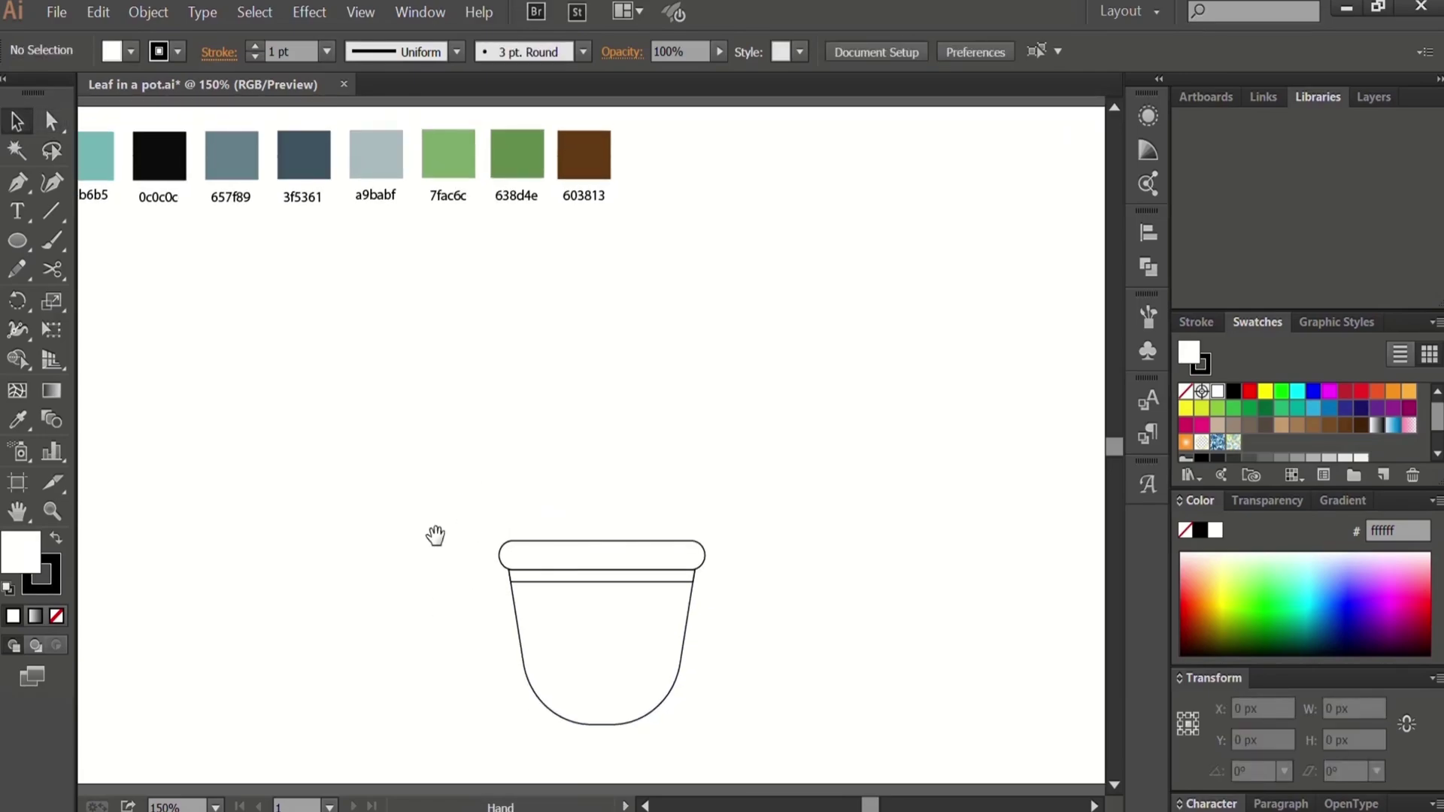
# Step: Draw a vertical stem line about 103 px tall rising from the rim, with a 3 pt stroke
pyautogui.press('\\')
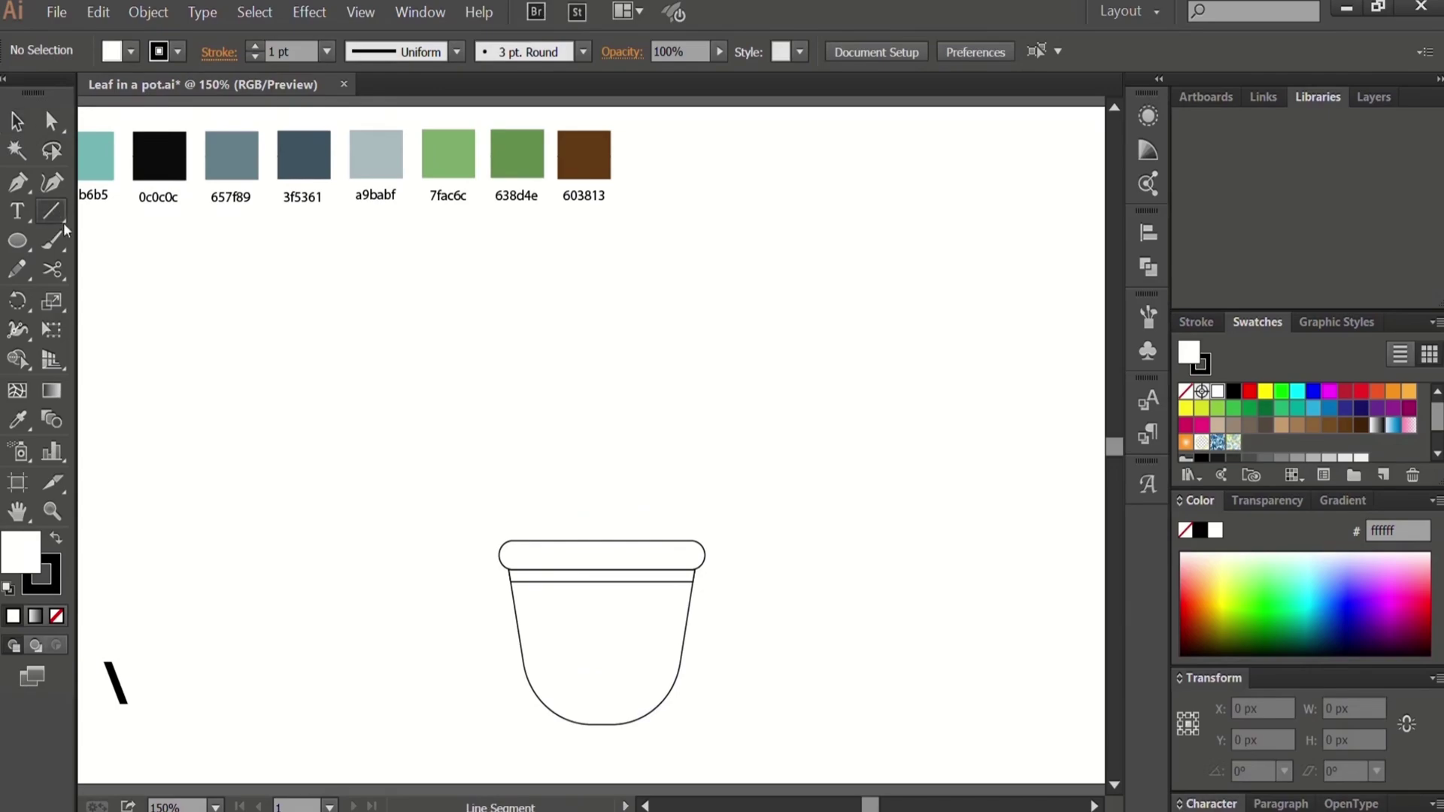
pyautogui.moveTo(592, 415); pyautogui.dragTo(591, 541)
pyautogui.click(254, 47)
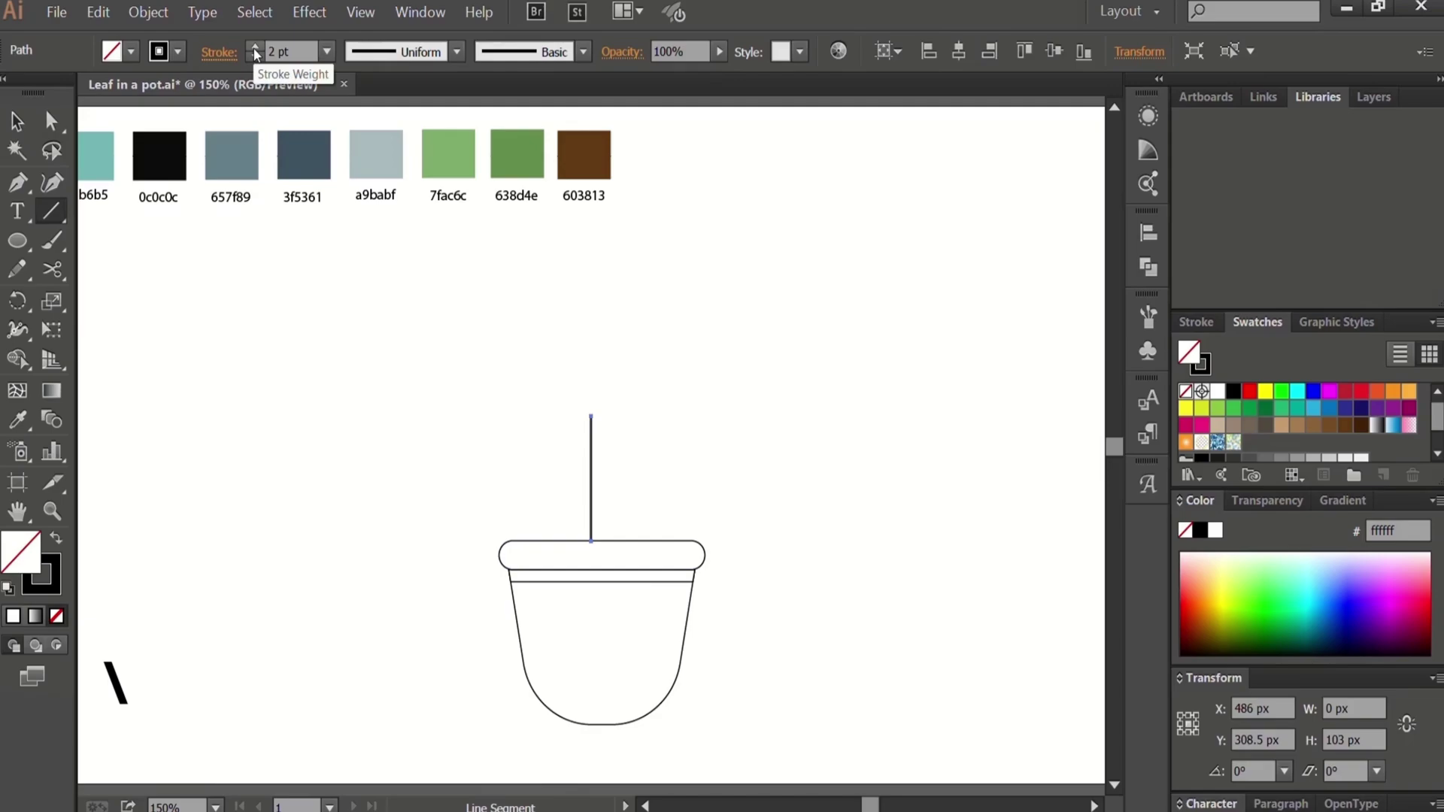
pyautogui.click(255, 47)
pyautogui.press('v')
pyautogui.click(340, 454)
# Step: Shift the stem to the right so it stands at the pot's horizontal centre
pyautogui.click(592, 497)
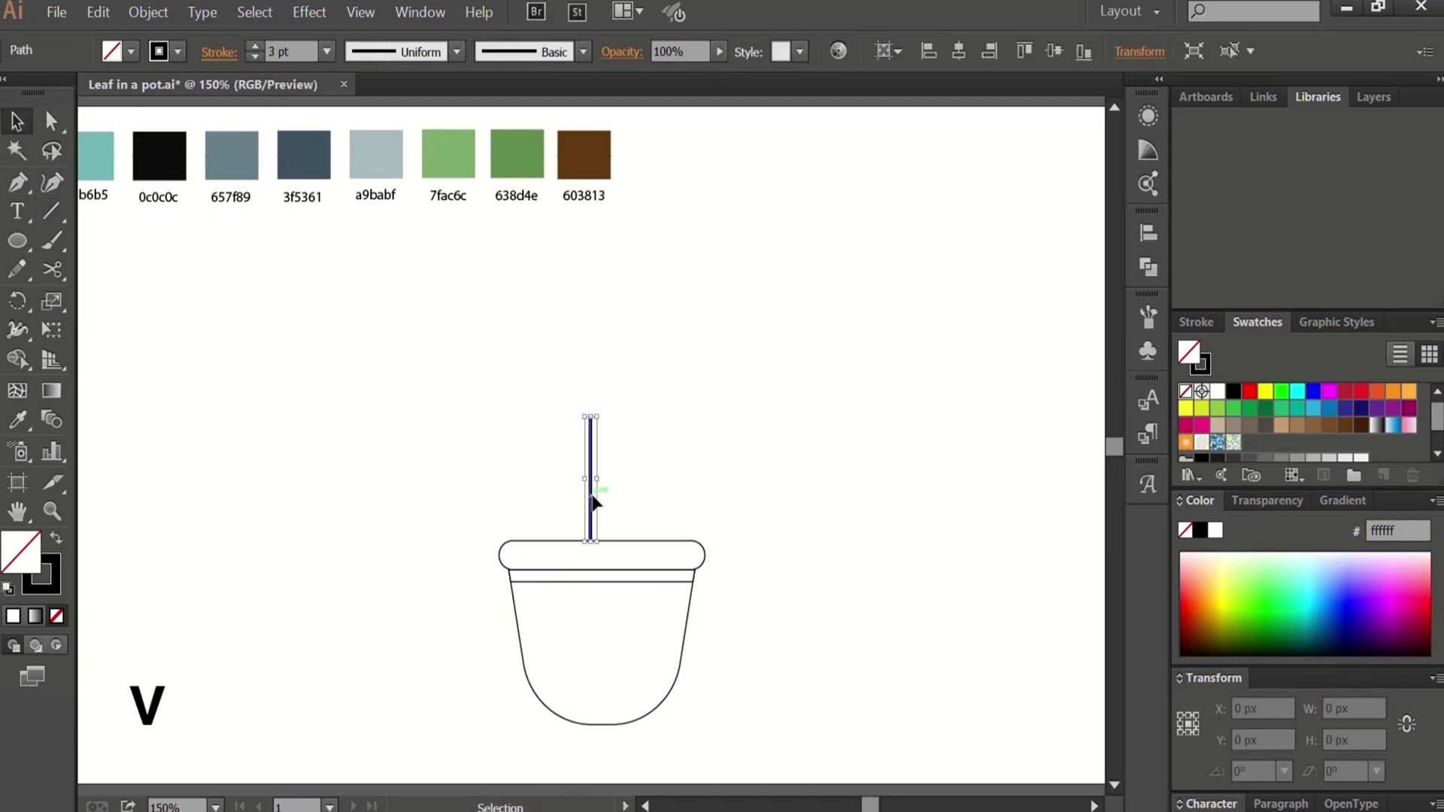
pyautogui.press('Right')
pyautogui.press('Right')
pyautogui.press('Right')
pyautogui.press('Right')
pyautogui.press('Right')
pyautogui.press('Right')
pyautogui.press('Right')
pyautogui.press('Right')
pyautogui.press('Right')
pyautogui.press('Right')
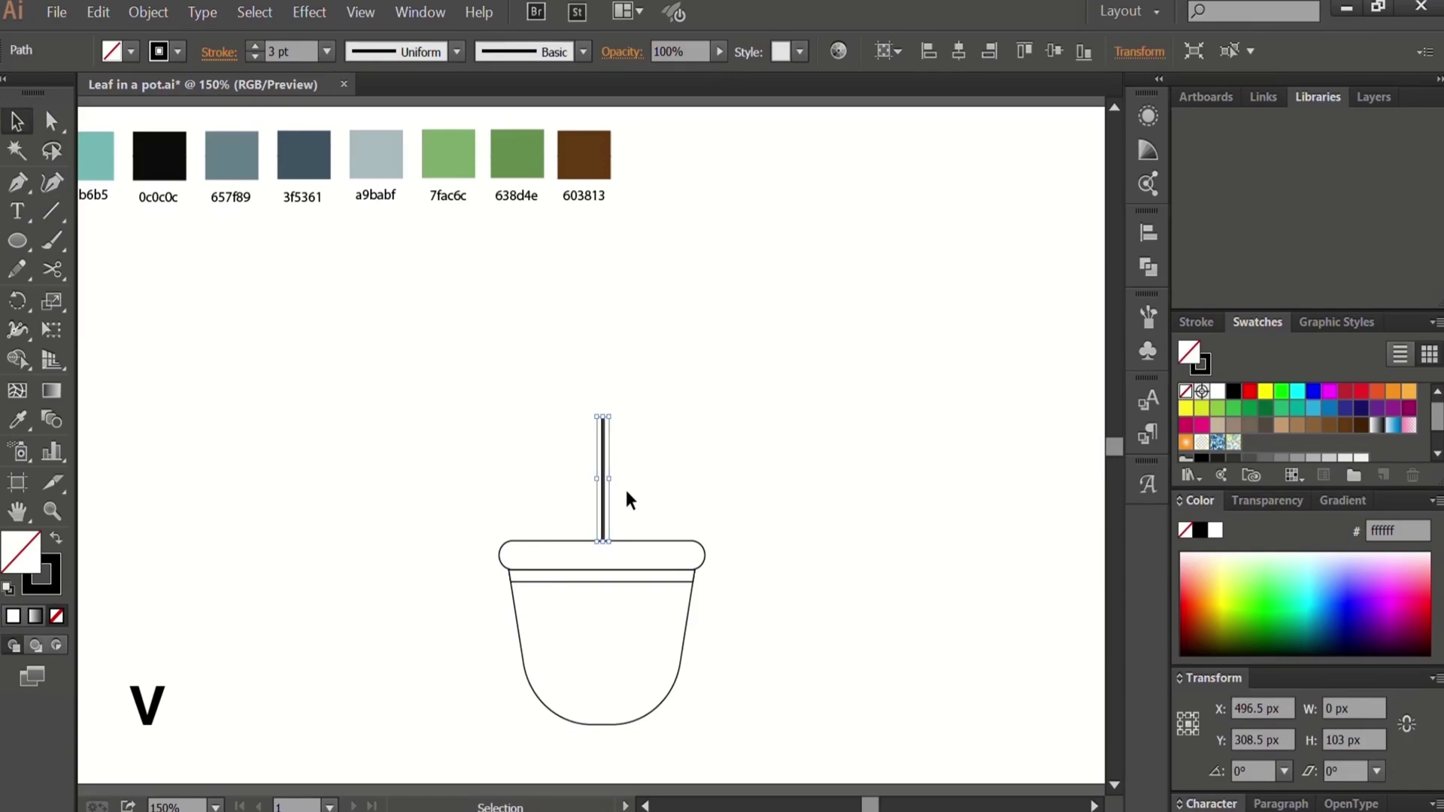
# Step: Set the stem's stroke weight to 2 pt and extend its upper end to a height of about 121 px
pyautogui.click(255, 56)
pyautogui.click(301, 428)
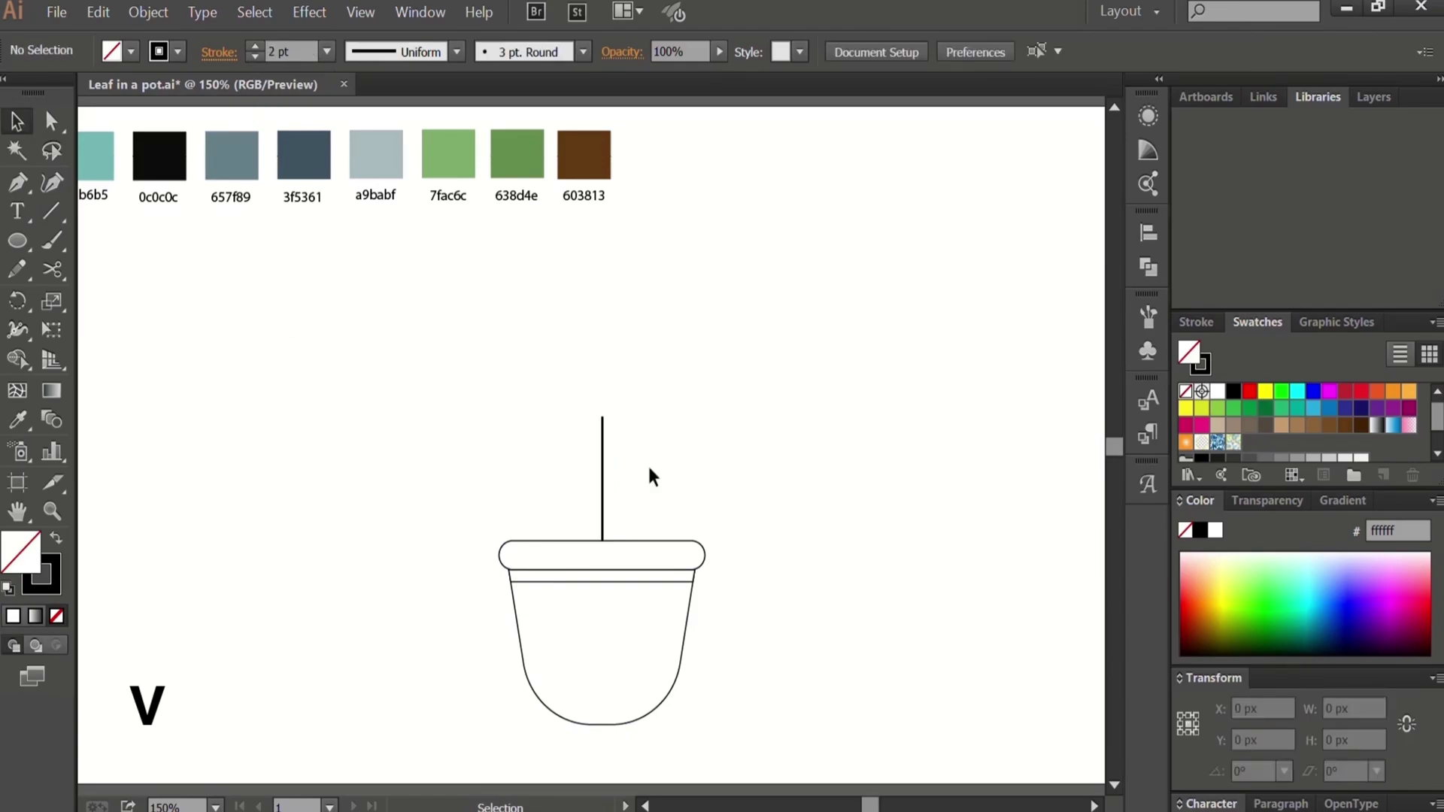
pyautogui.click(602, 480)
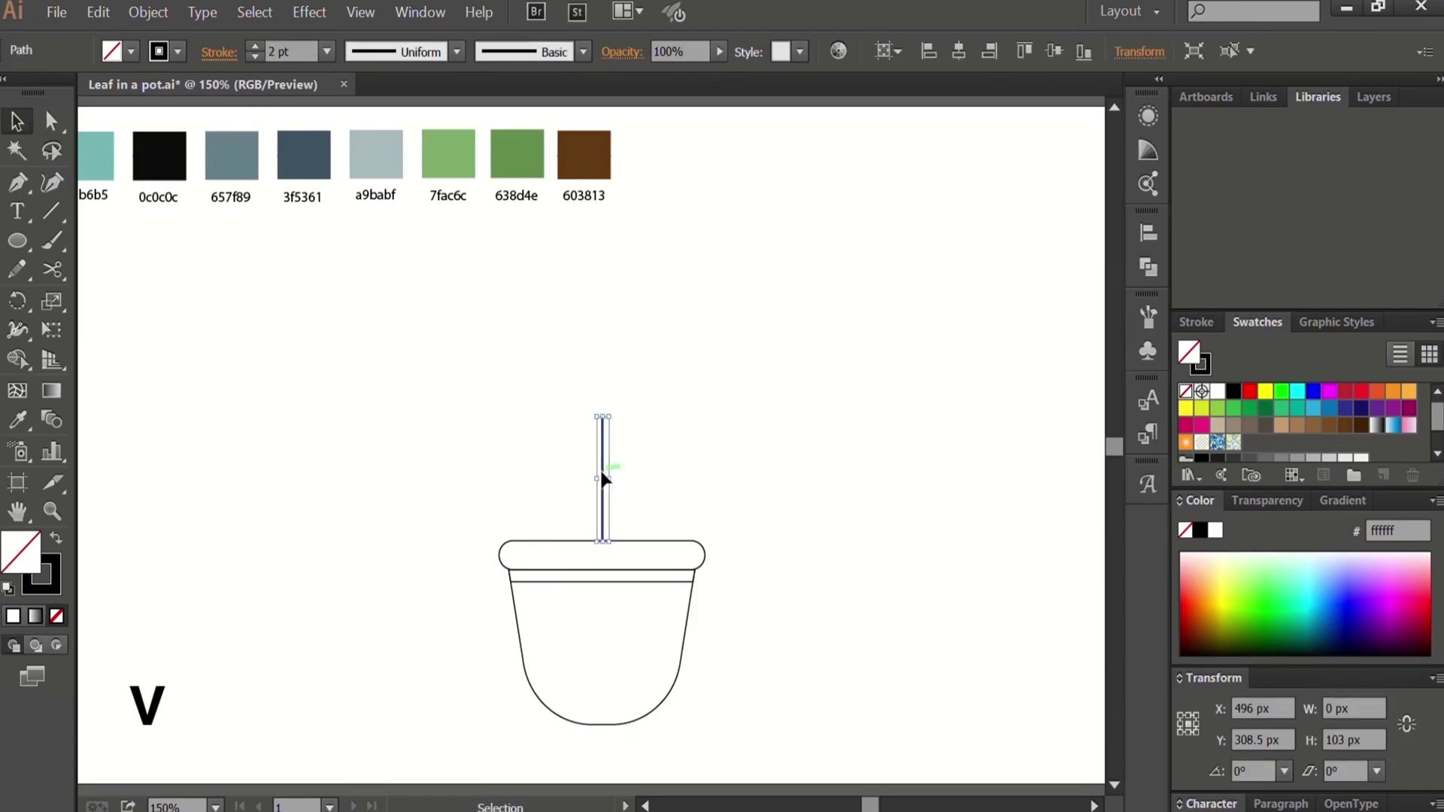
pyautogui.moveTo(602, 416); pyautogui.dragTo(603, 394)
pyautogui.click(605, 444)
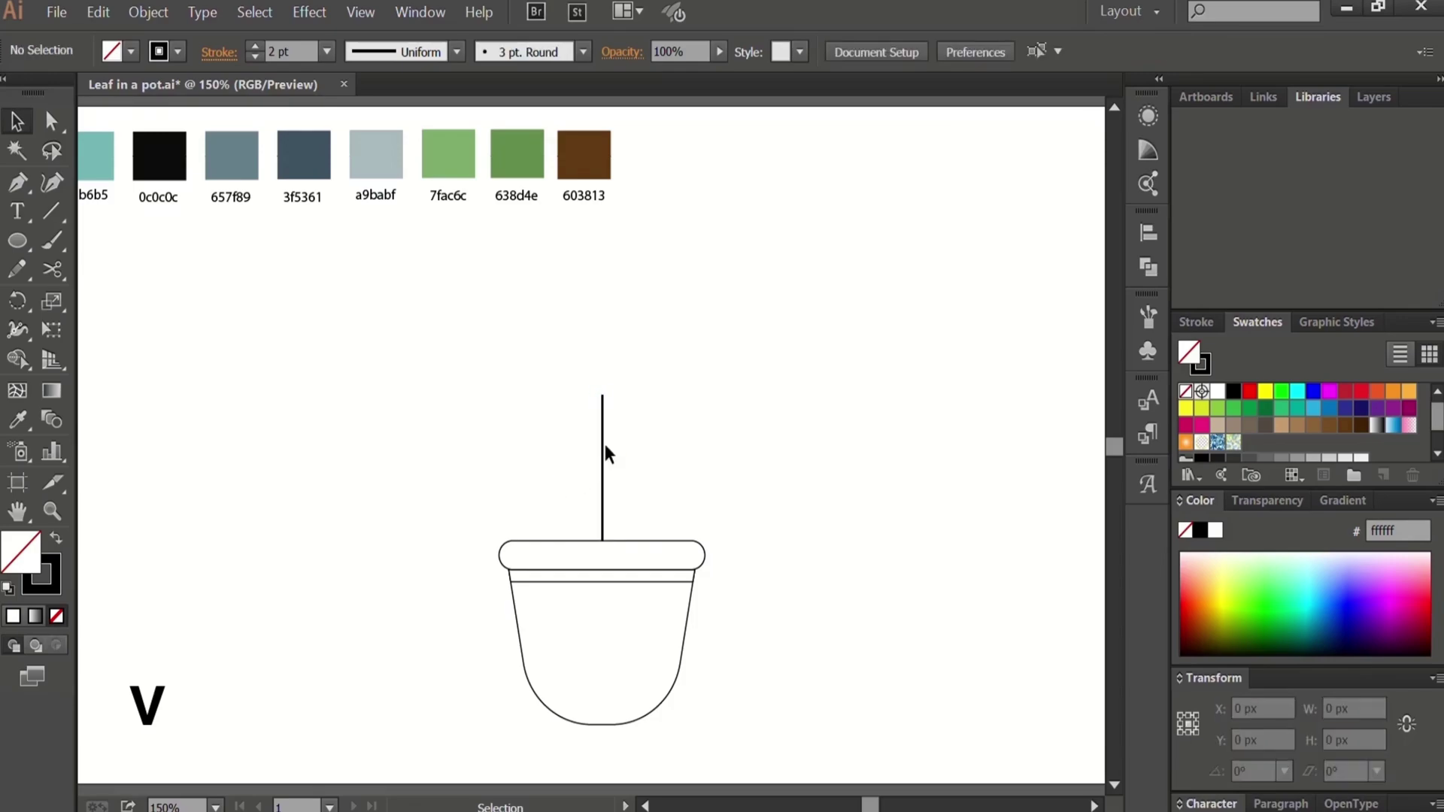
pyautogui.click(603, 451)
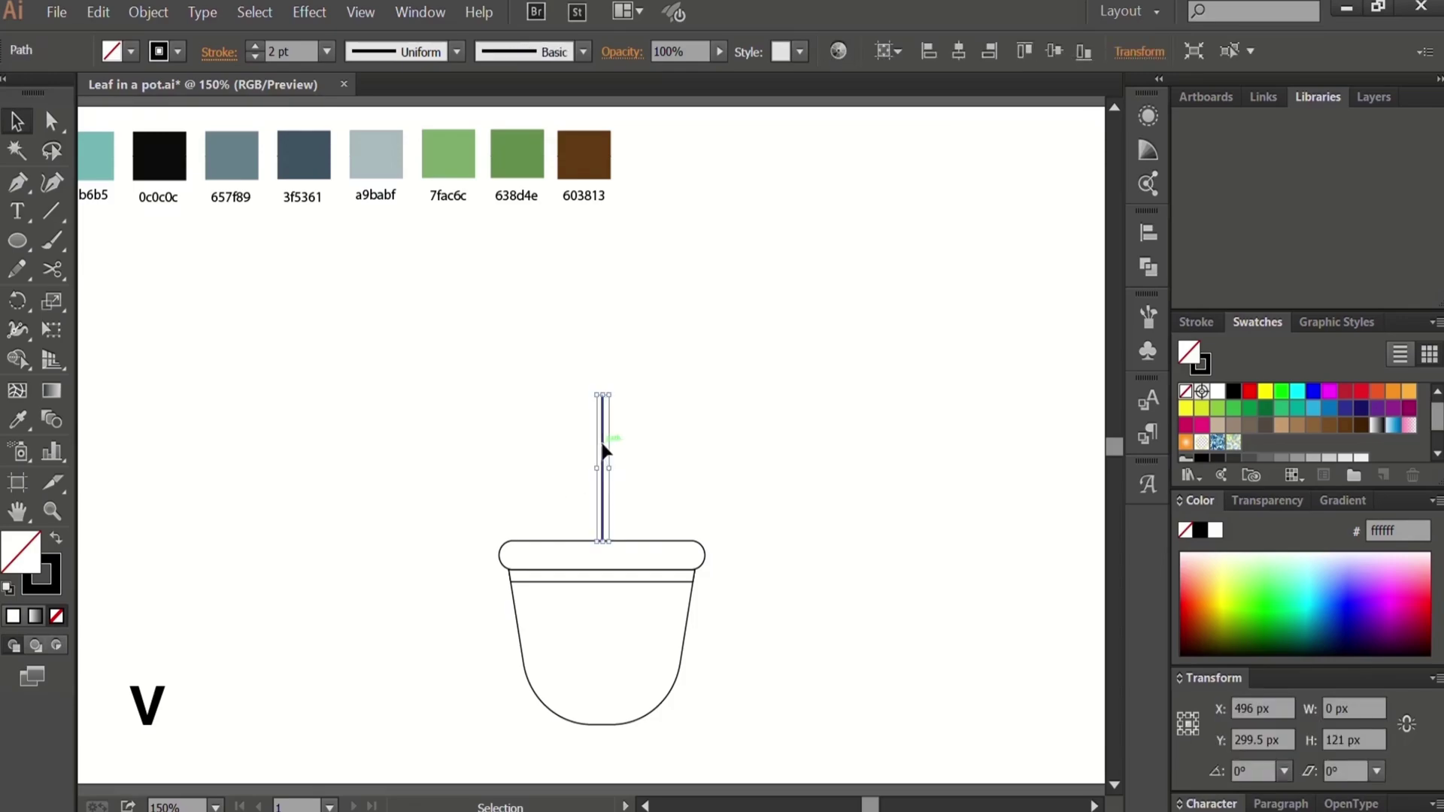
# Step: Draw four diagonal branch lines alternating on both sides of the stem, getting shorter towards the pot
pyautogui.press('\\')
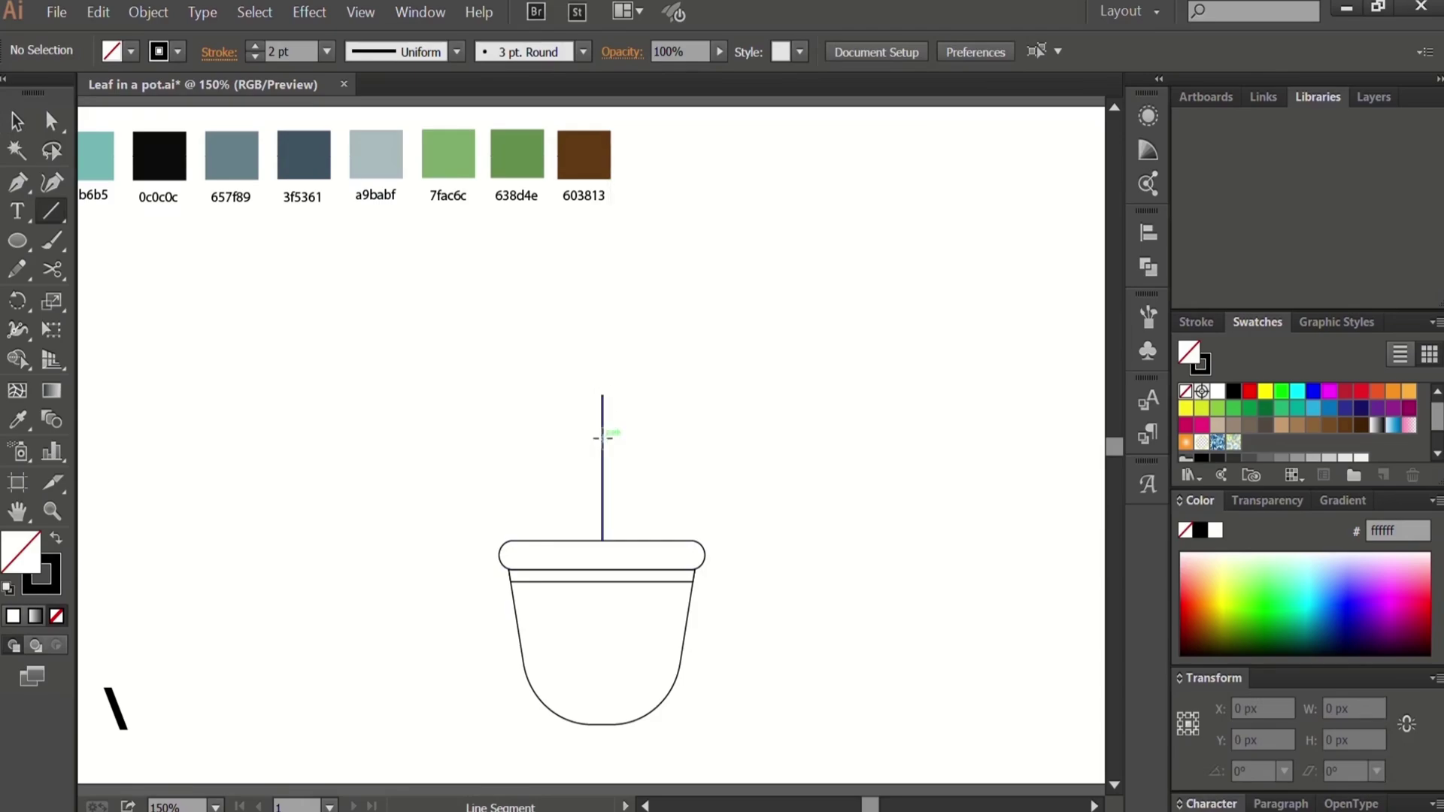
pyautogui.moveTo(602, 438)
pyautogui.mouseDown()
pyautogui.moveTo(604, 418)
pyautogui.moveTo(634, 404)
pyautogui.mouseUp()
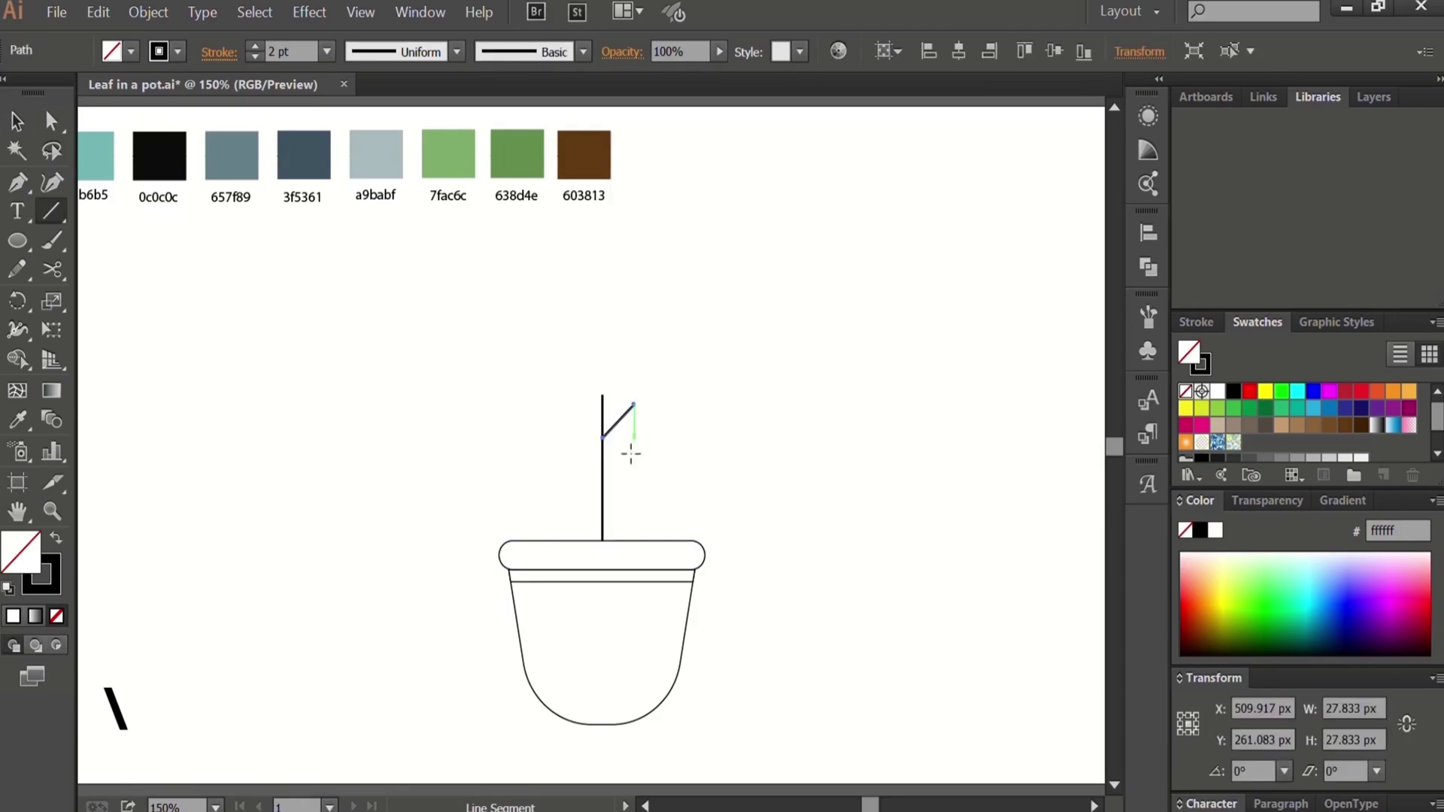
pyautogui.moveTo(602, 460); pyautogui.dragTo(576, 434)
pyautogui.moveTo(602, 495)
pyautogui.mouseDown()
pyautogui.moveTo(618, 477)
pyautogui.moveTo(590, 497)
pyautogui.mouseUp()
pyautogui.press('v')
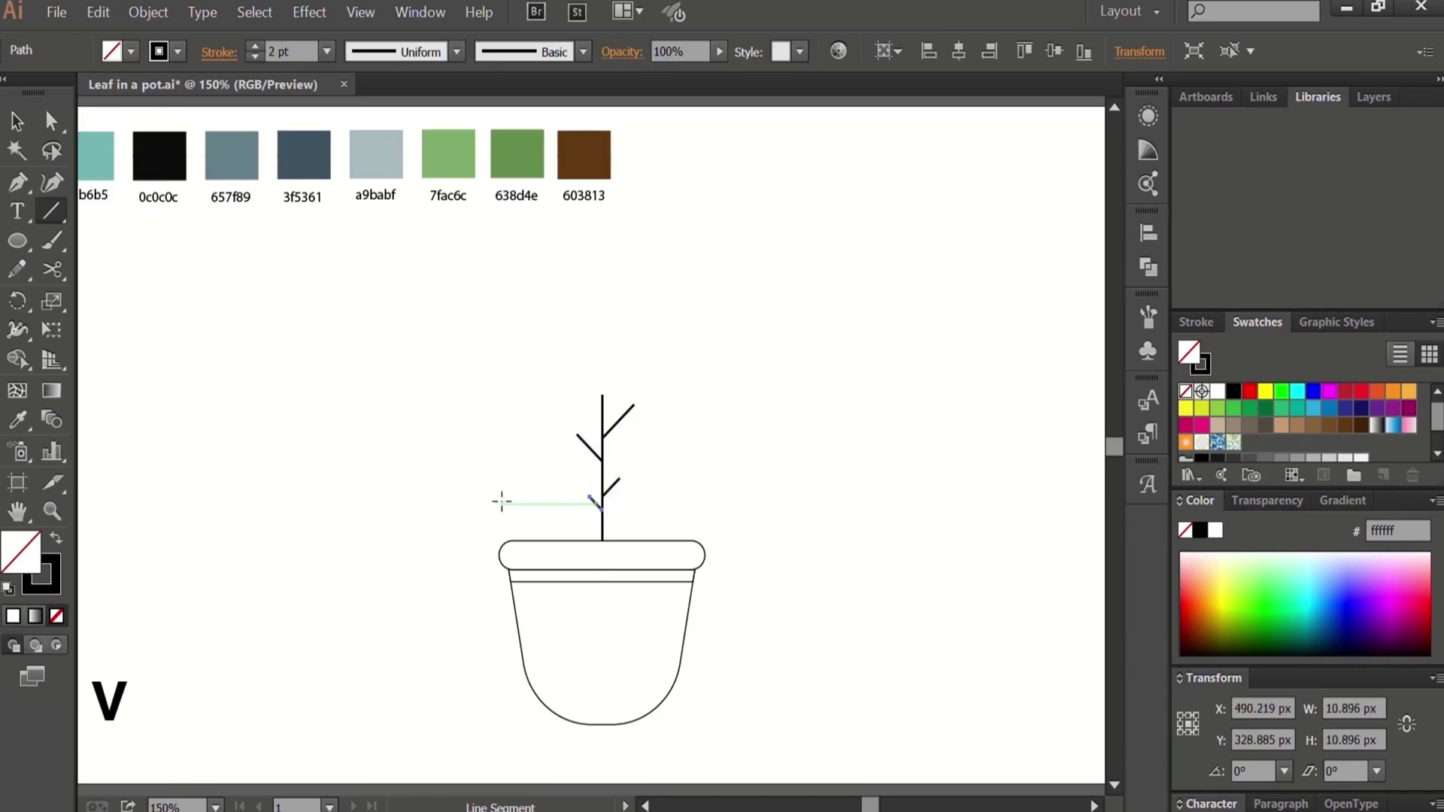
pyautogui.click(496, 482)
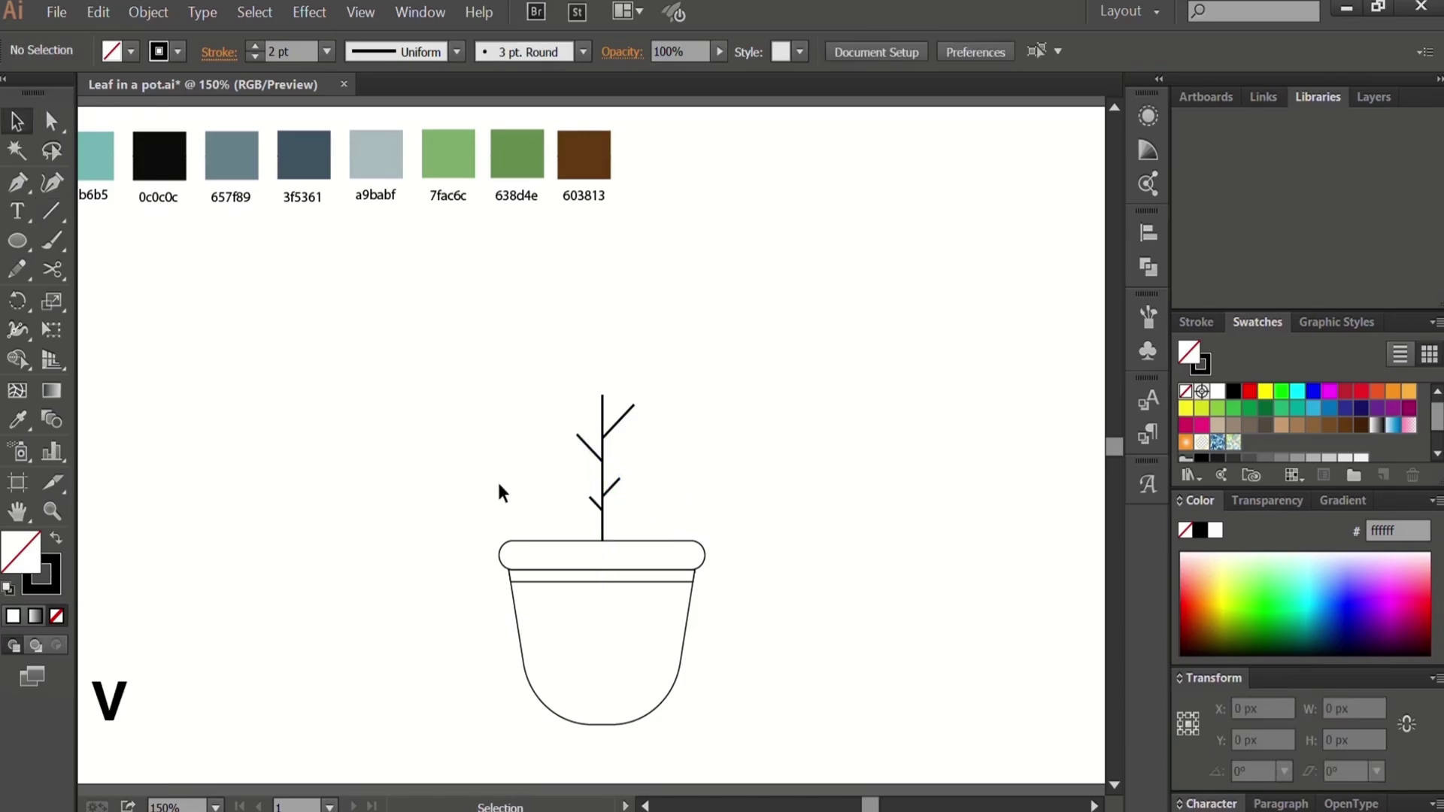
# Step: Shorten the uppermost right branch proportionally to about 24 px wide and high
pyautogui.click(620, 412)
pyautogui.moveTo(634, 405); pyautogui.dragTo(627, 408)
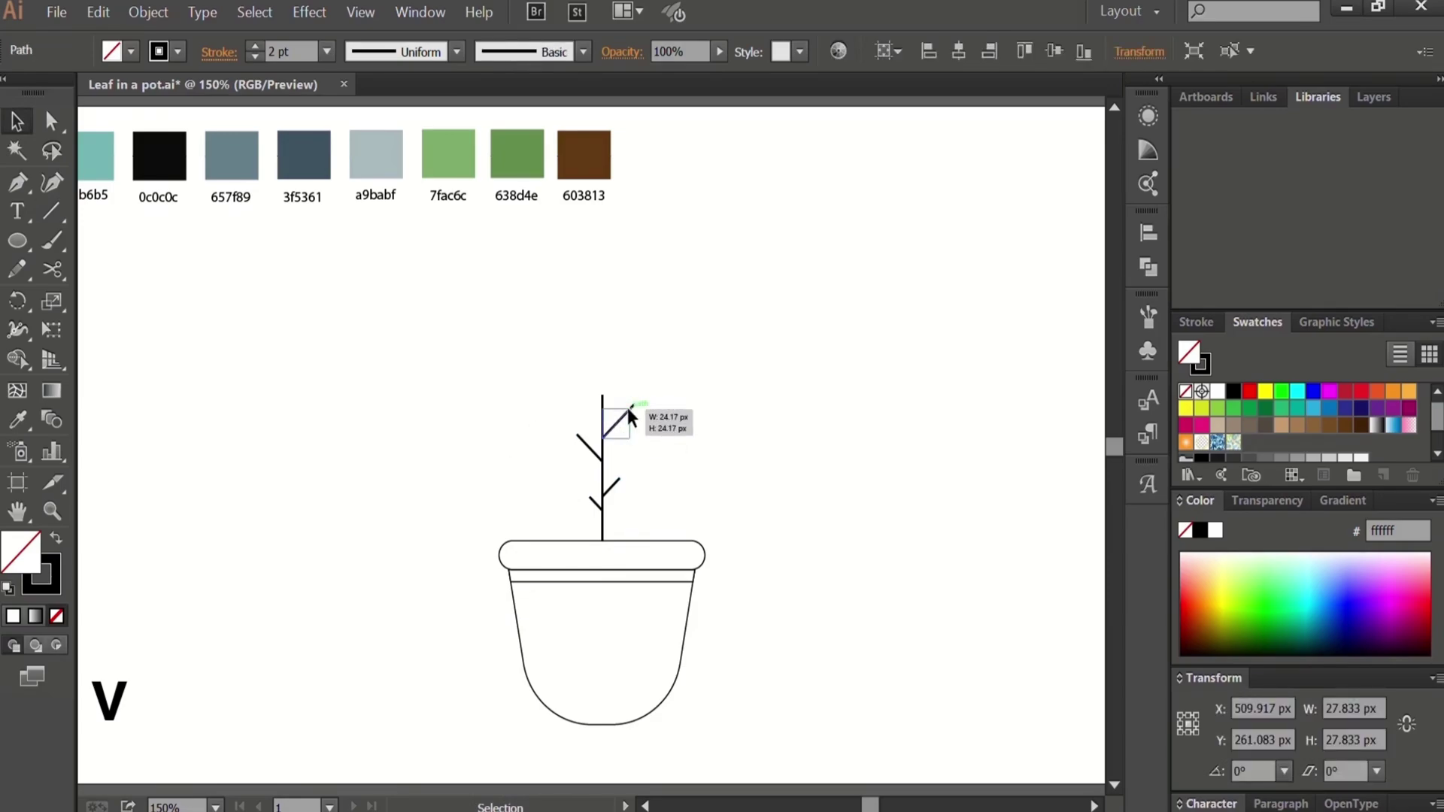
pyautogui.click(686, 410)
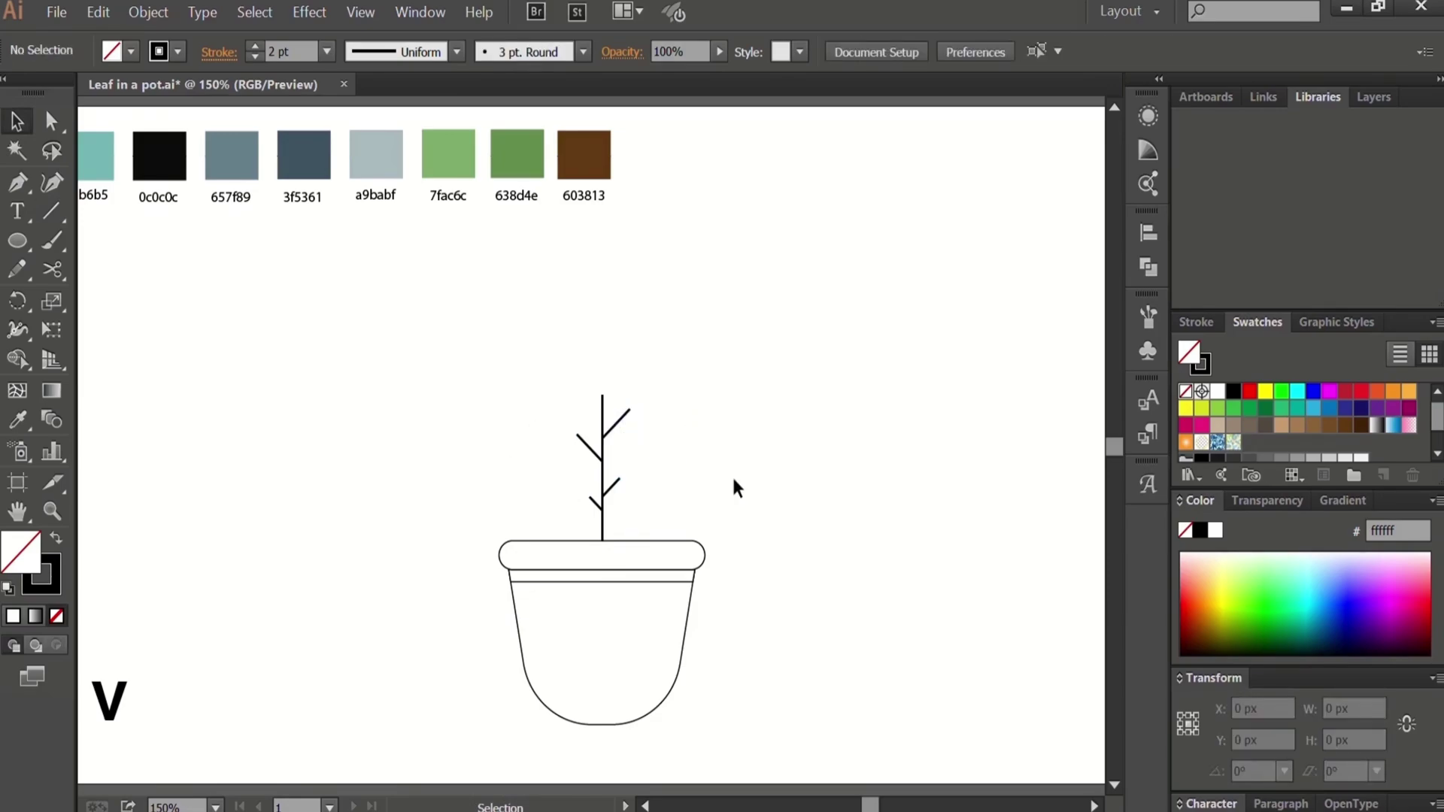
# Step: Set the stroke weight of all four branches to 1 pt
pyautogui.click(608, 489)
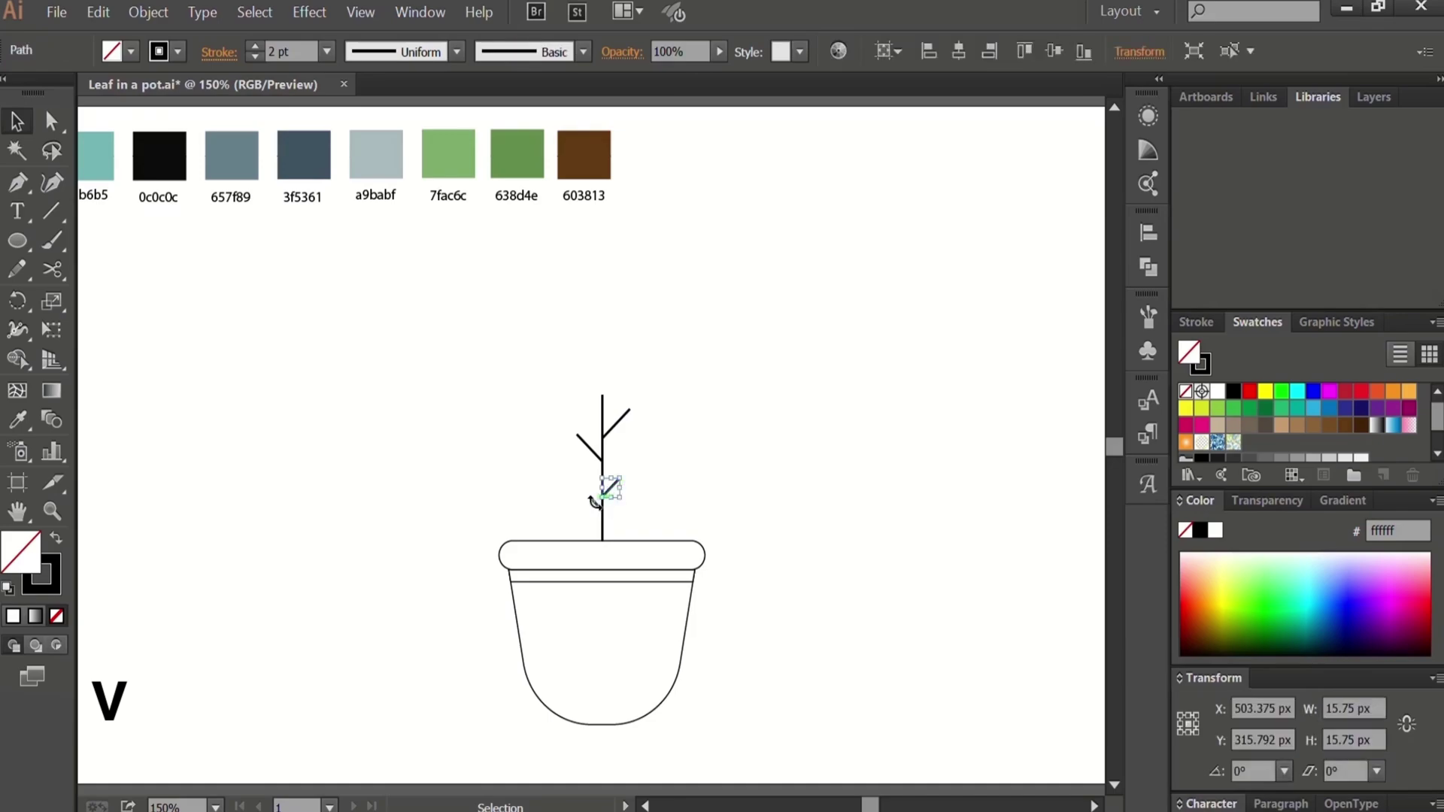
pyautogui.keyDown('shift'); pyautogui.click(621, 413); pyautogui.keyUp('shift')
pyautogui.keyDown('shift'); pyautogui.click(590, 448); pyautogui.keyUp('shift')
pyautogui.keyDown('shift'); pyautogui.click(590, 503); pyautogui.keyUp('shift')
pyautogui.click(256, 57)
pyautogui.click(502, 485)
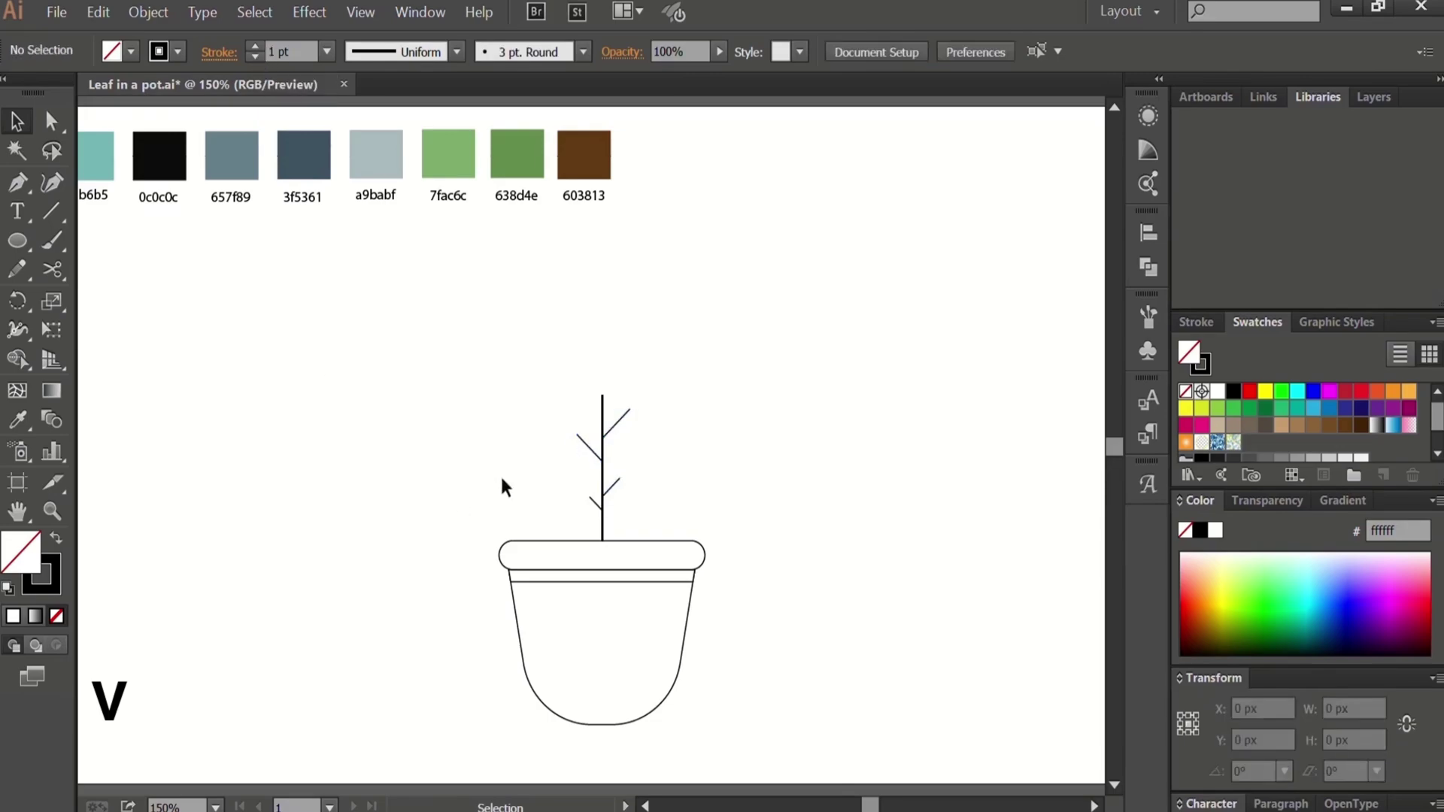
# Step: Draw an upright leaf ellipse about 94 × 178 px around the stem and branches, with a 1 pt stroke
pyautogui.click(605, 414)
pyautogui.click(527, 445)
pyautogui.press('l')
pyautogui.moveTo(543, 325); pyautogui.dragTo(652, 541)
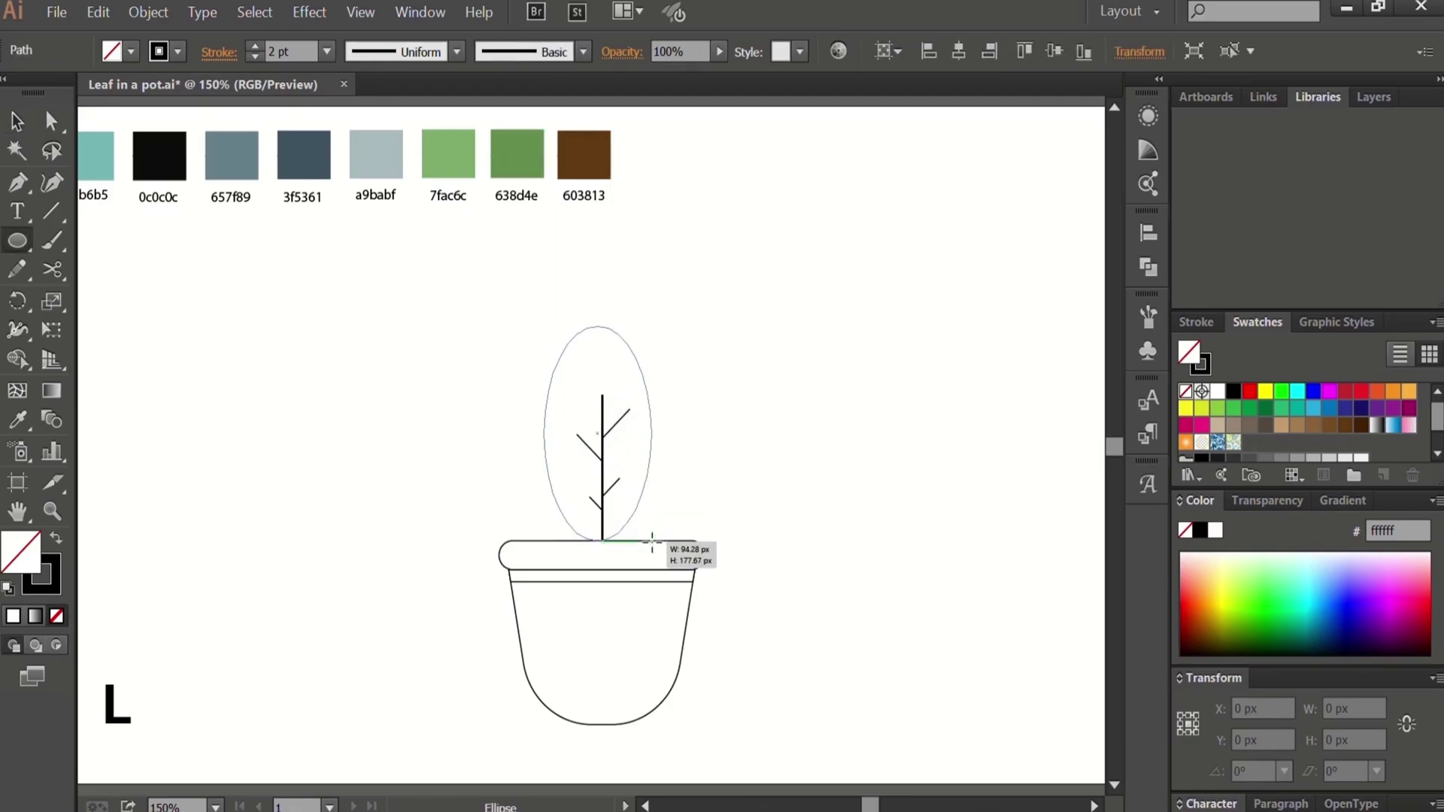
pyautogui.press('v')
pyautogui.click(254, 57)
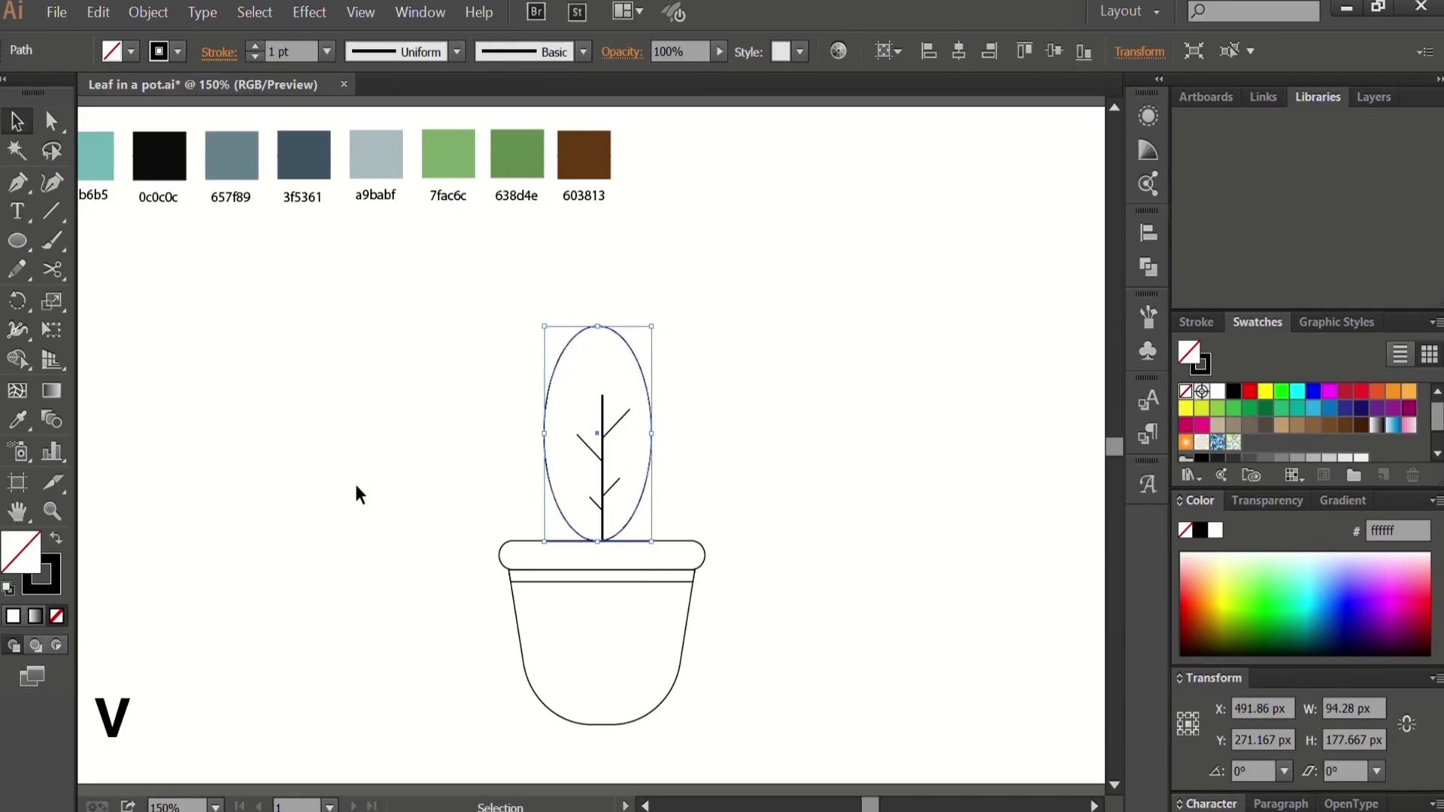
pyautogui.click(355, 482)
# Step: Enlarge the leaf ellipse to about 103 × 195 px and align it centred on the stem, resting on the rim
pyautogui.click(545, 451)
pyautogui.moveTo(651, 326); pyautogui.dragTo(656, 315)
pyautogui.press('Up')
pyautogui.press('Up')
pyautogui.press('Up')
pyautogui.press('Up')
pyautogui.press('Up')
pyautogui.press('Up')
pyautogui.press('Up')
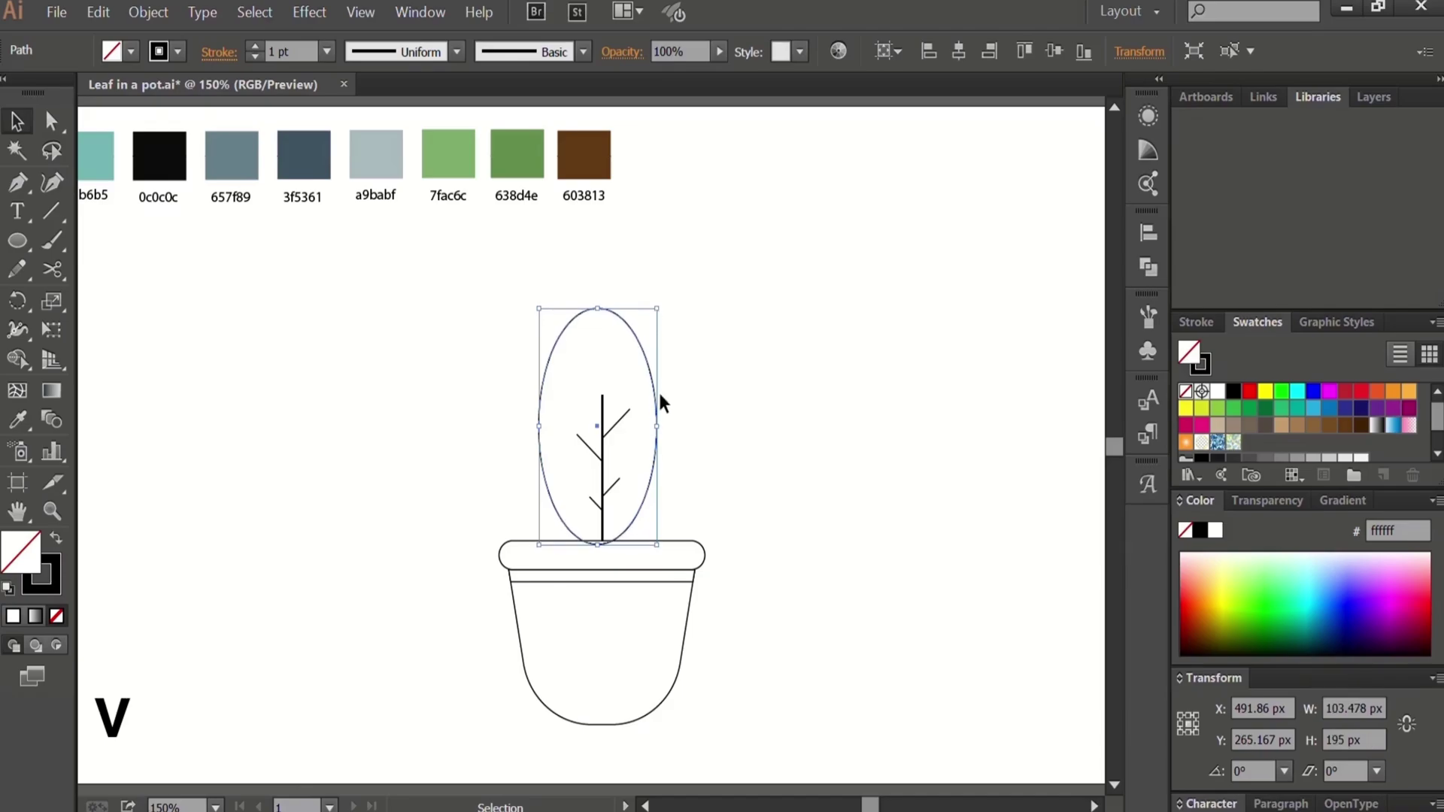
pyautogui.moveTo(651, 482); pyautogui.dragTo(656, 479)
pyautogui.click(729, 481)
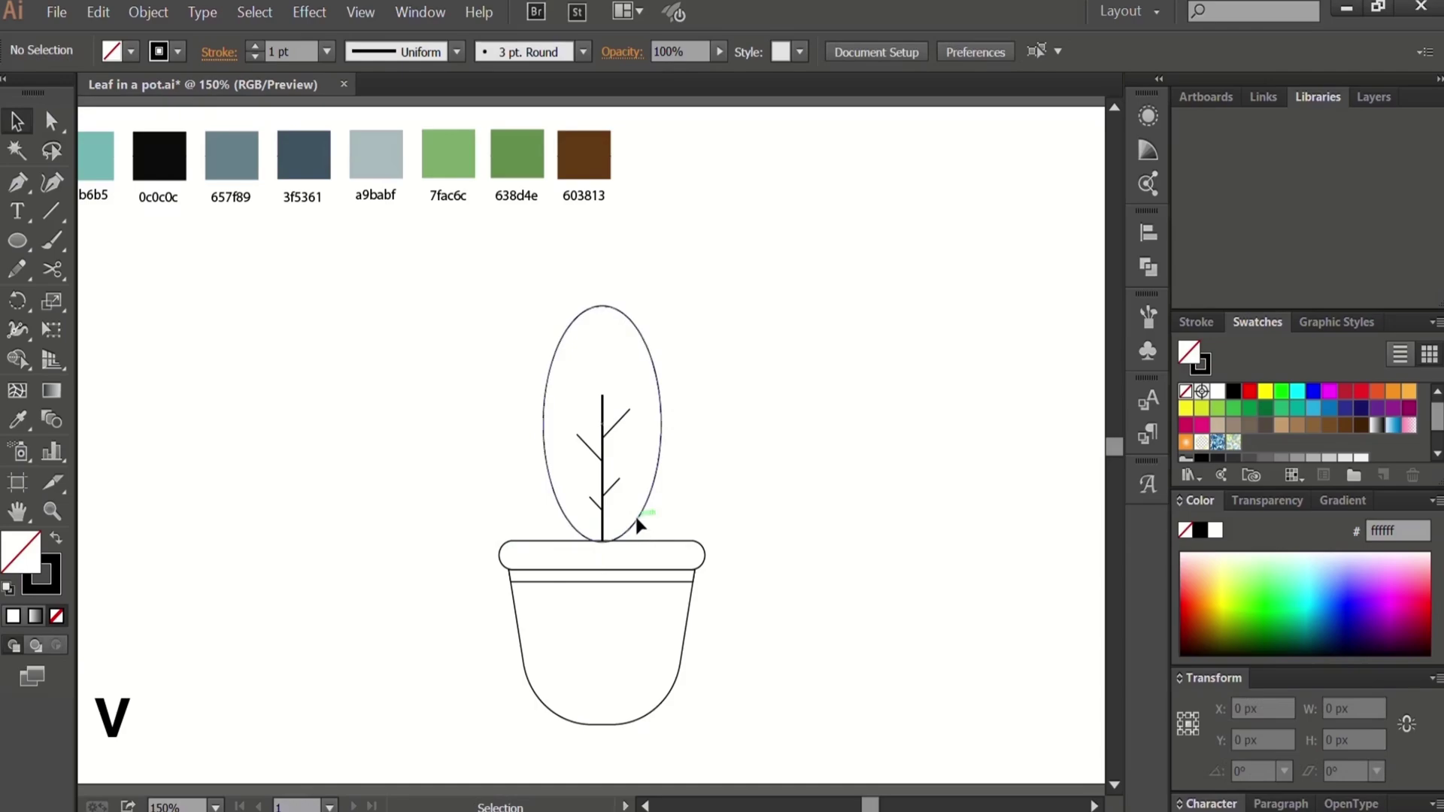
# Step: Move the entire plant and pot drawing right and slightly up on the artboard
pyautogui.click(645, 525)
pyautogui.click(764, 523)
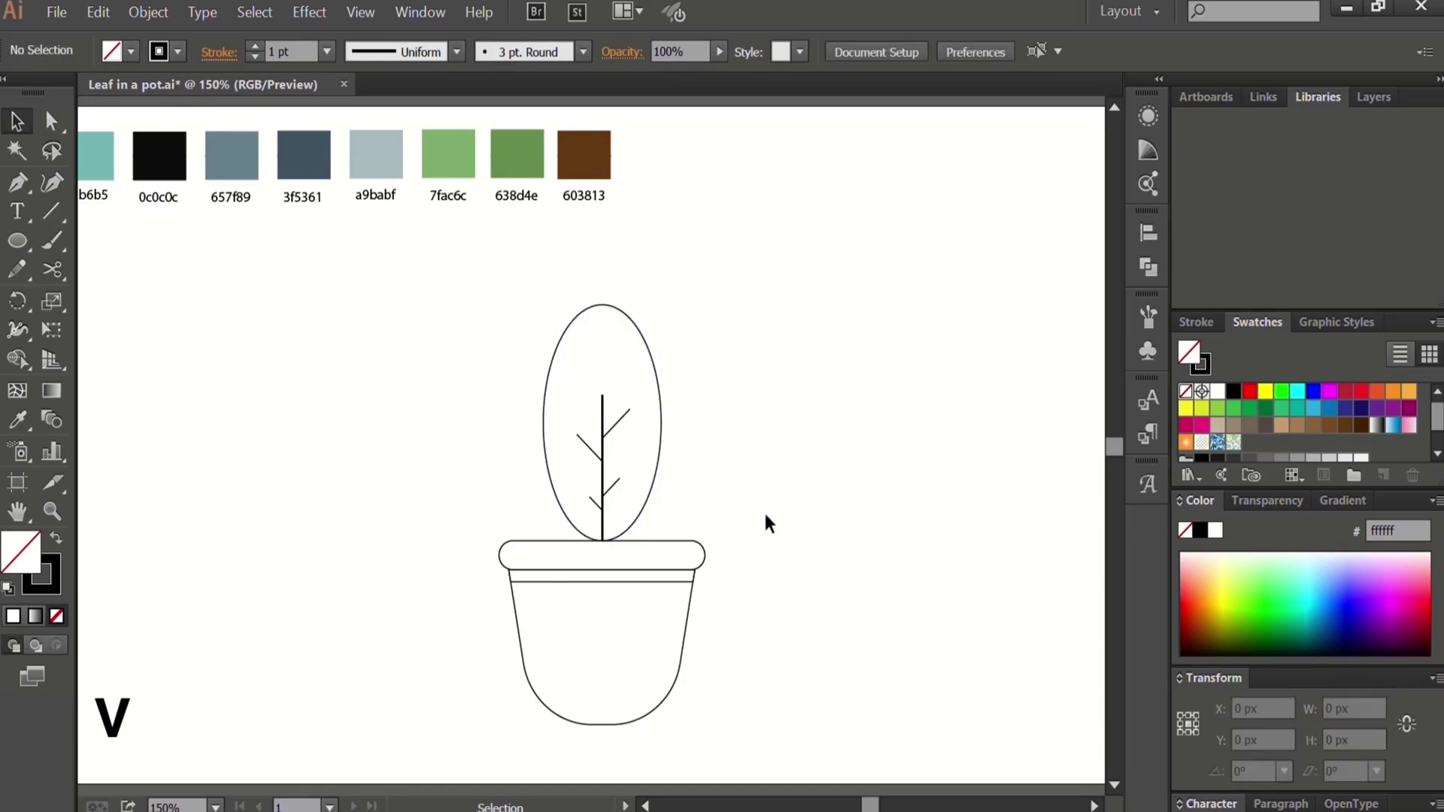
pyautogui.moveTo(426, 264)
pyautogui.mouseDown()
pyautogui.moveTo(642, 531)
pyautogui.moveTo(762, 758)
pyautogui.mouseUp()
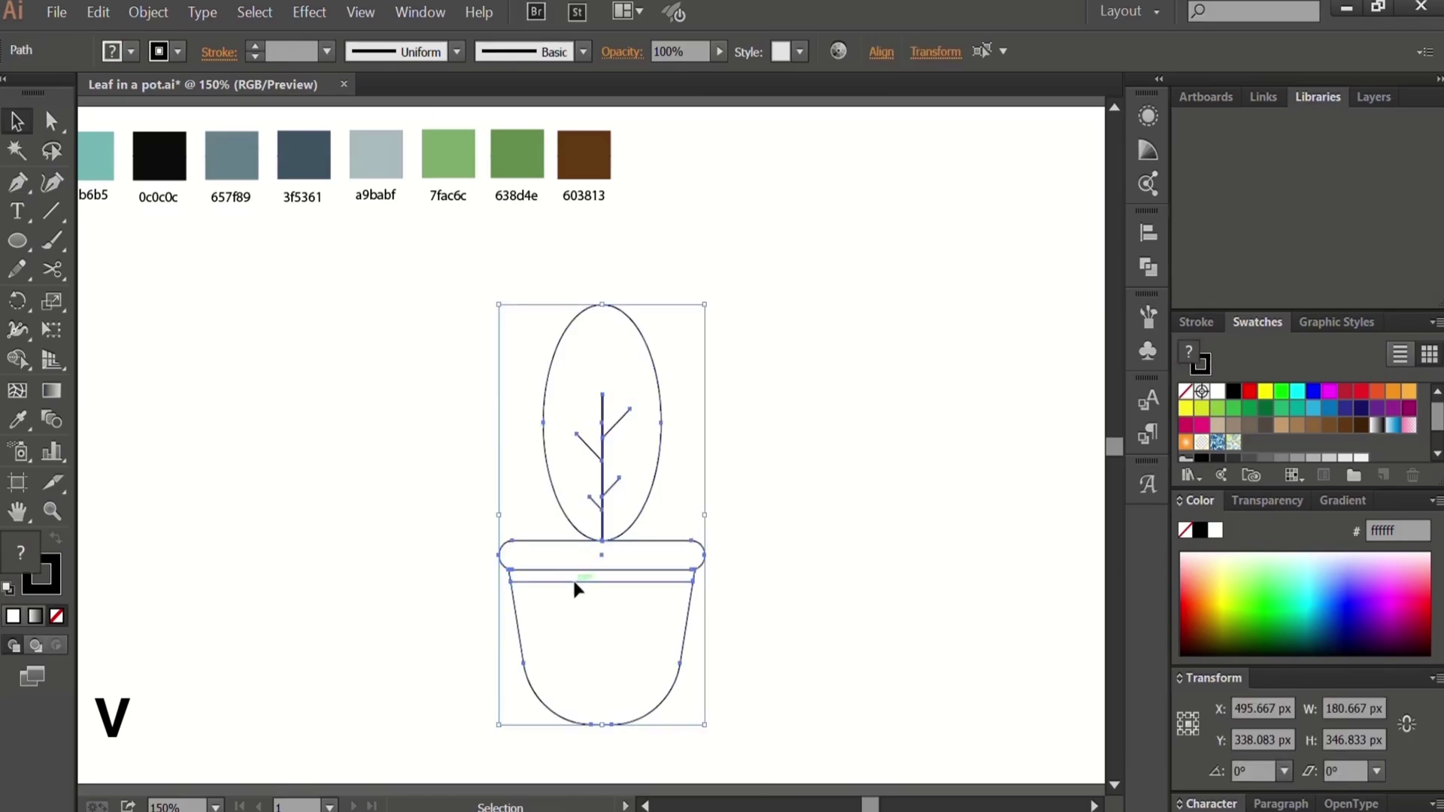
pyautogui.moveTo(602, 556)
pyautogui.mouseDown()
pyautogui.moveTo(716, 516)
pyautogui.moveTo(807, 507)
pyautogui.mouseUp()
pyautogui.click(497, 615)
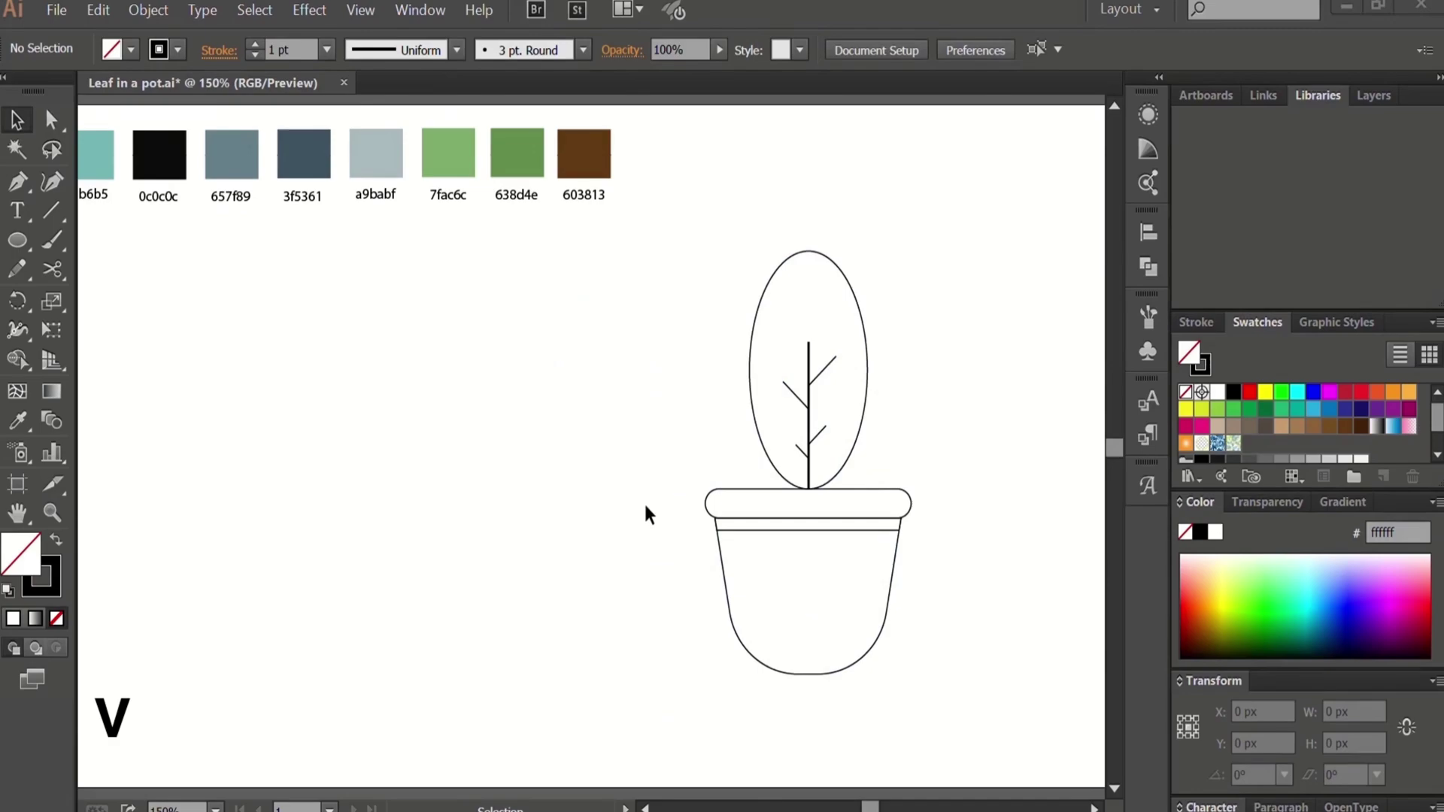
# Step: Shorten the leaf ellipse from its upper end to about 179 px high, keeping its base on the rim
pyautogui.click(750, 355)
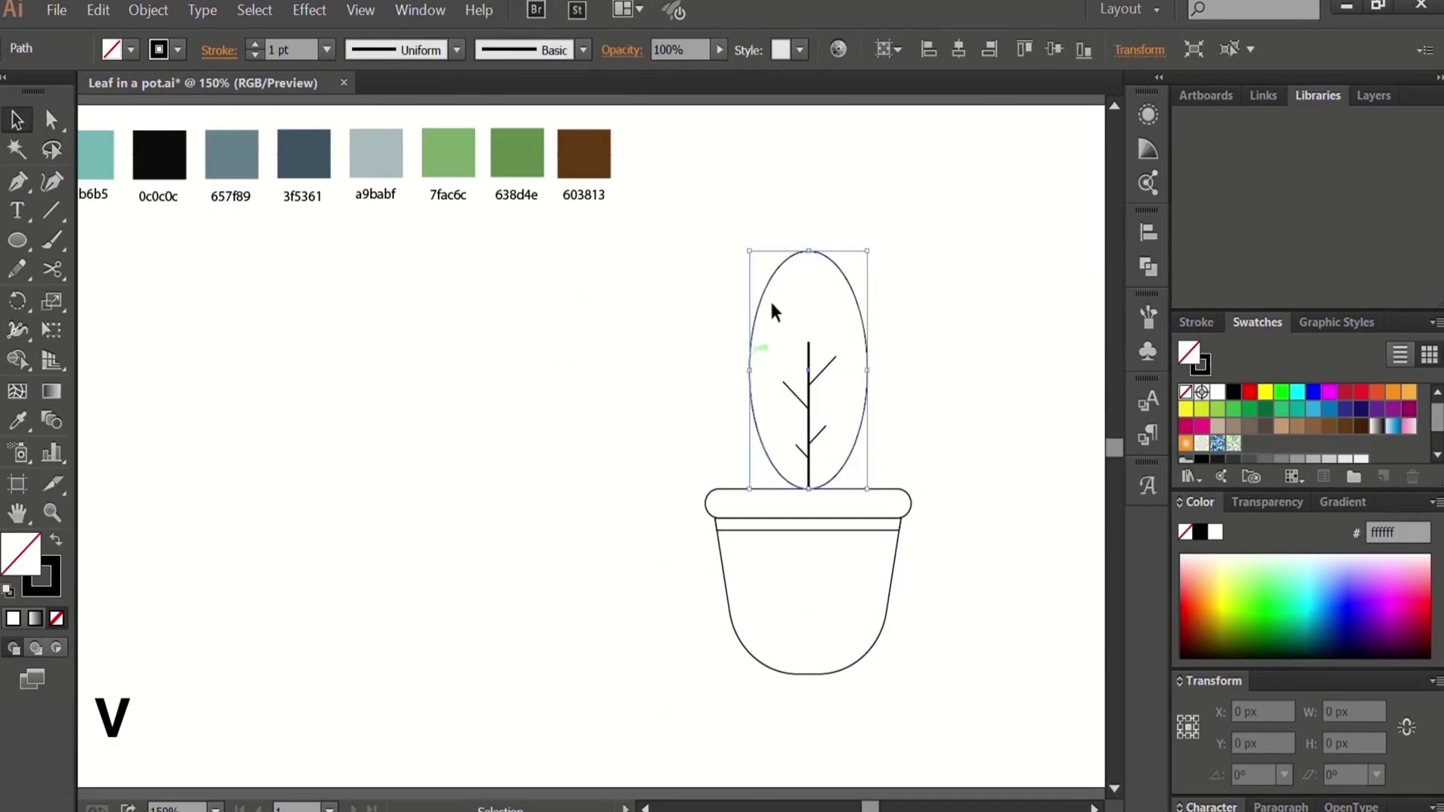
pyautogui.moveTo(809, 250); pyautogui.dragTo(811, 270)
pyautogui.click(611, 419)
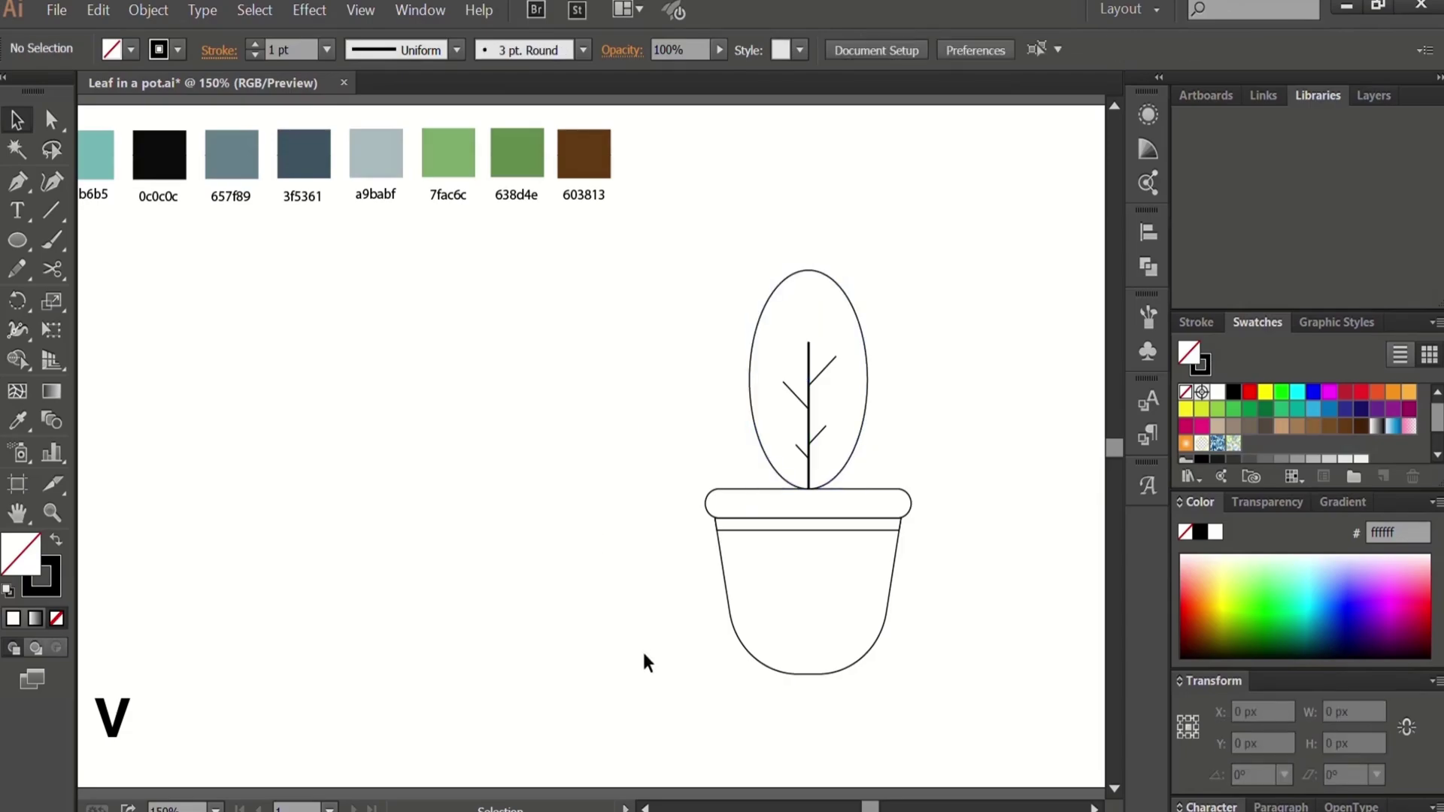
# Step: Fill the narrow band under the rim with the black 0c0c0c sample, without a stroke
pyautogui.click(746, 530)
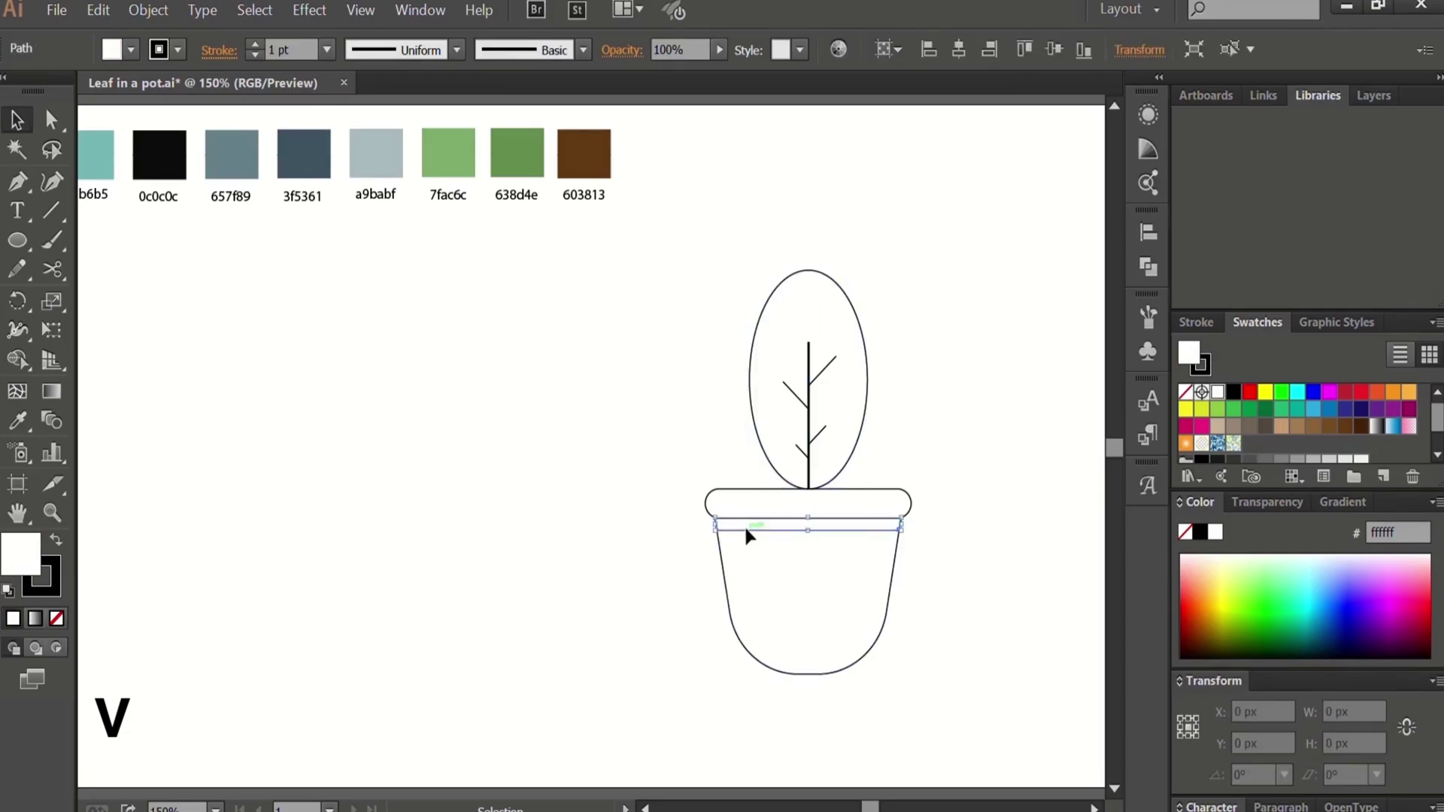
pyautogui.press('i')
pyautogui.click(159, 154)
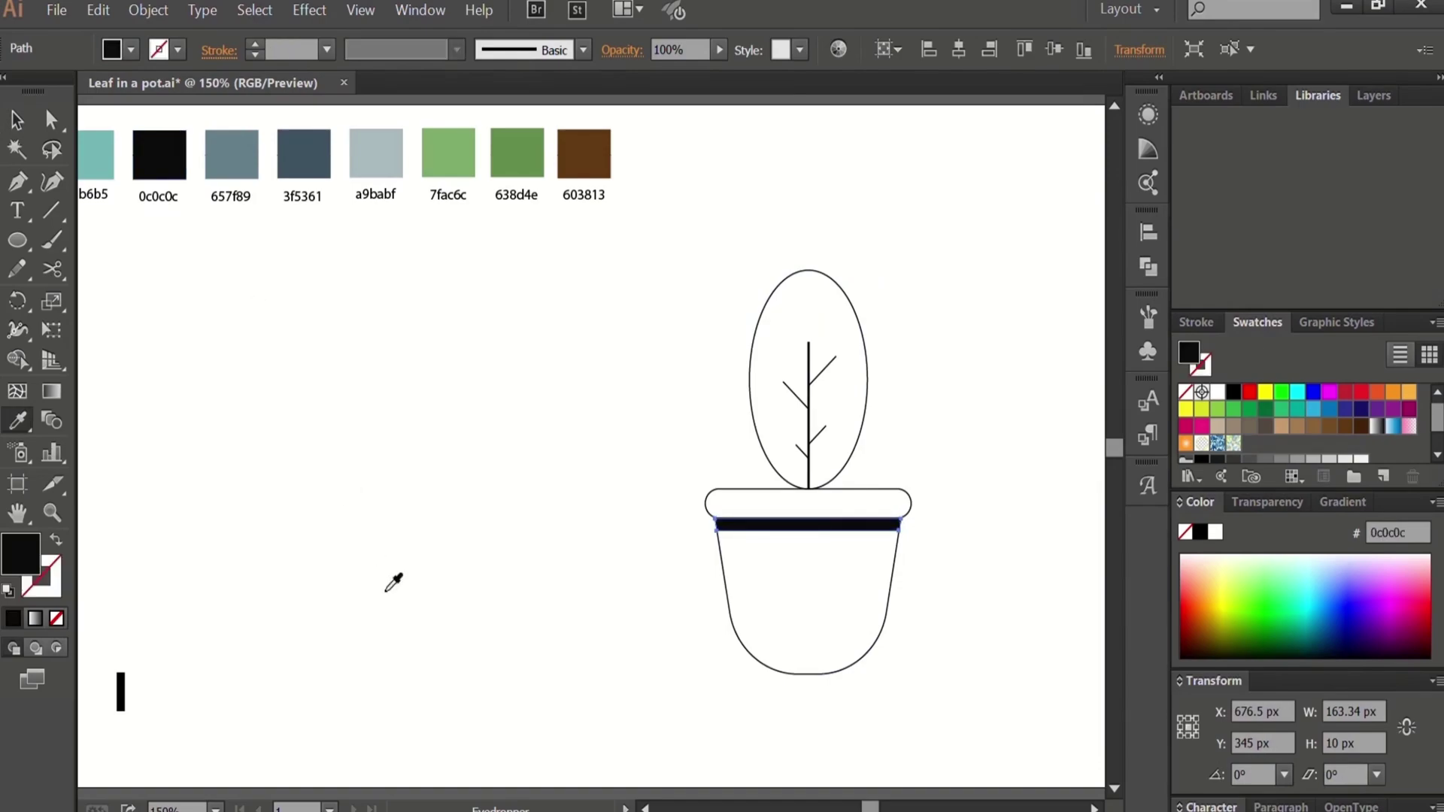
pyautogui.keyDown('ctrl'); pyautogui.click(466, 707); pyautogui.keyUp('ctrl')
# Step: Fill the pot body with the grey-blue 657f89 sample, without a stroke
pyautogui.keyDown('ctrl'); pyautogui.click(847, 656); pyautogui.keyUp('ctrl')
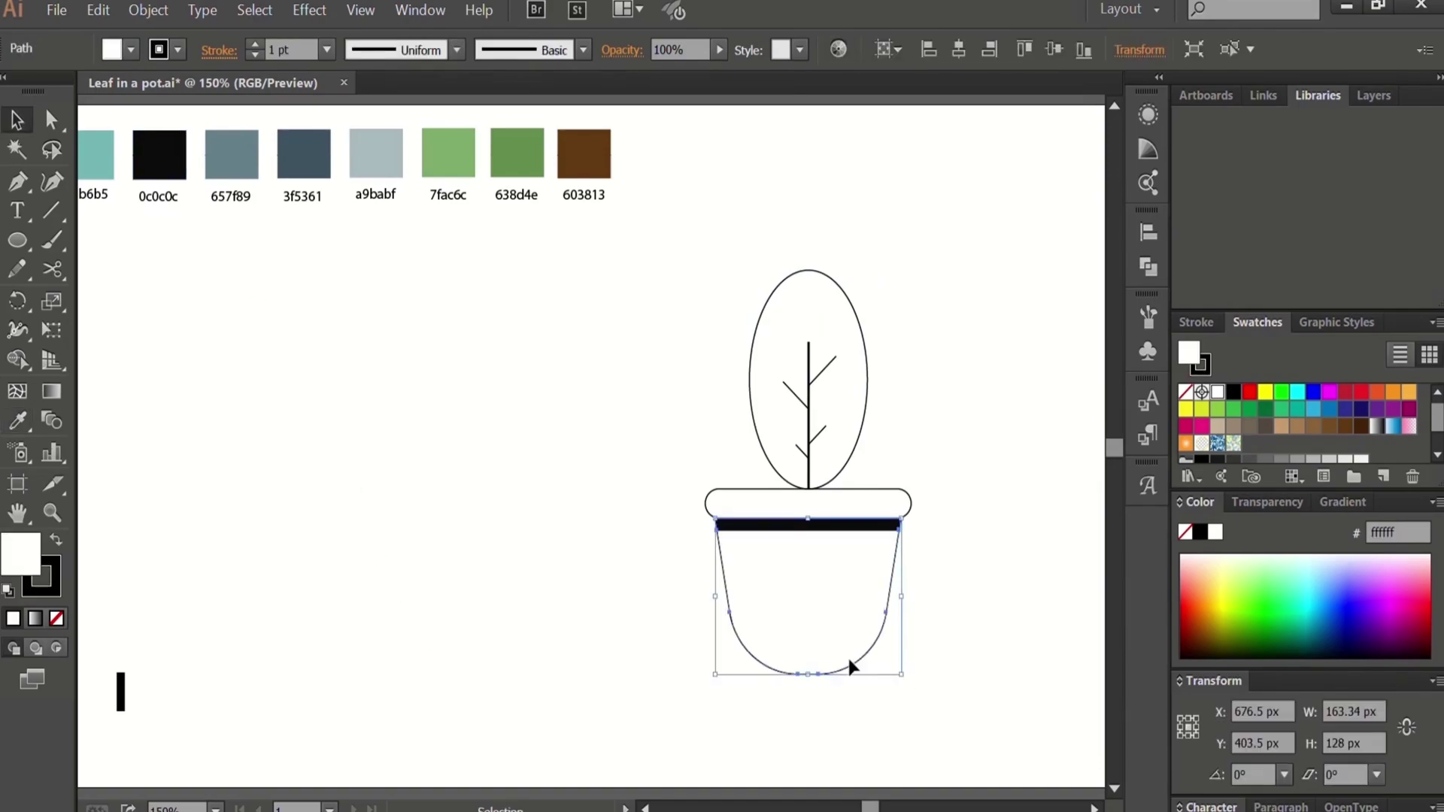
pyautogui.click(231, 158)
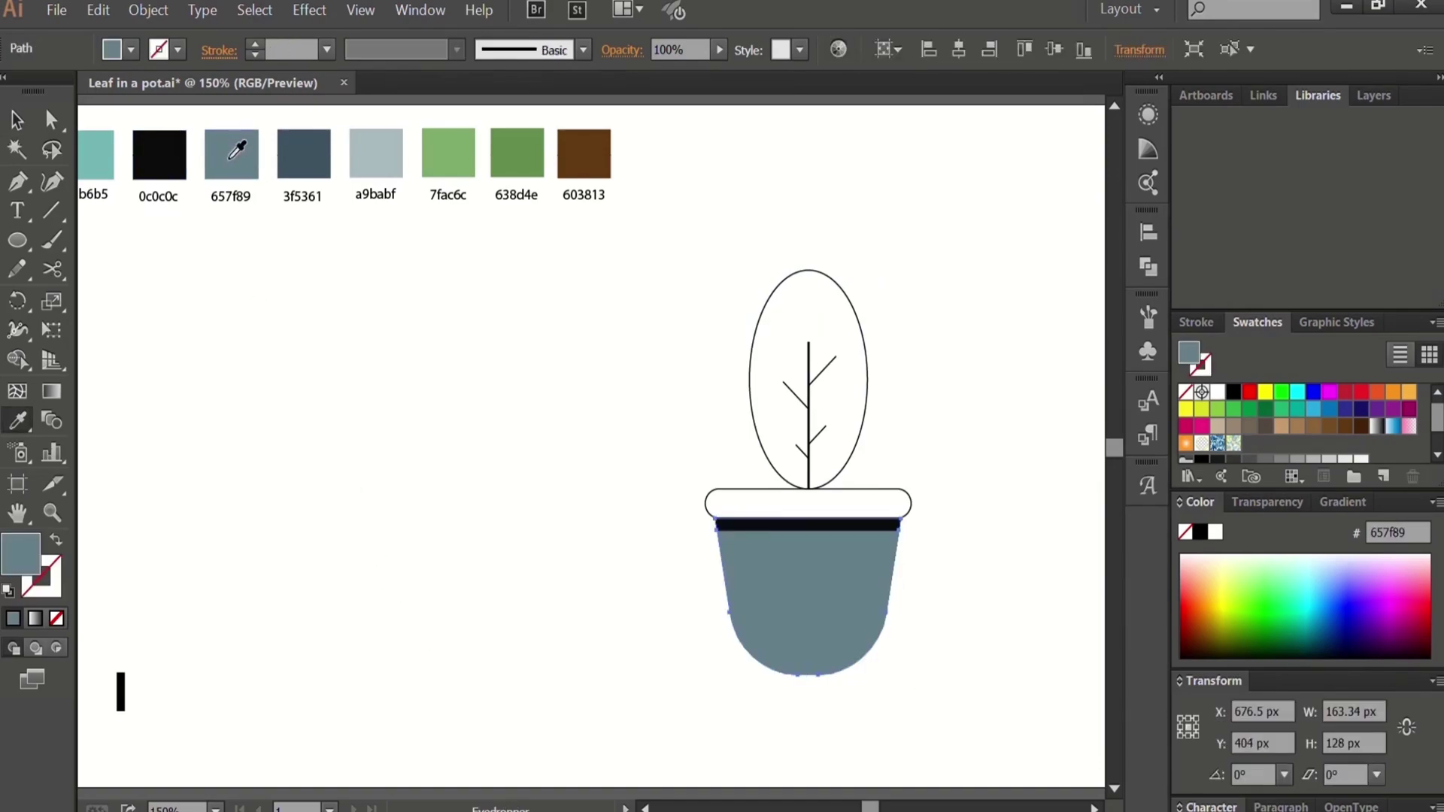
pyautogui.press('v')
pyautogui.click(515, 490)
# Step: Give the stem a 2 pt stroke in the brown 603813 sample colour and no fill
pyautogui.click(796, 501)
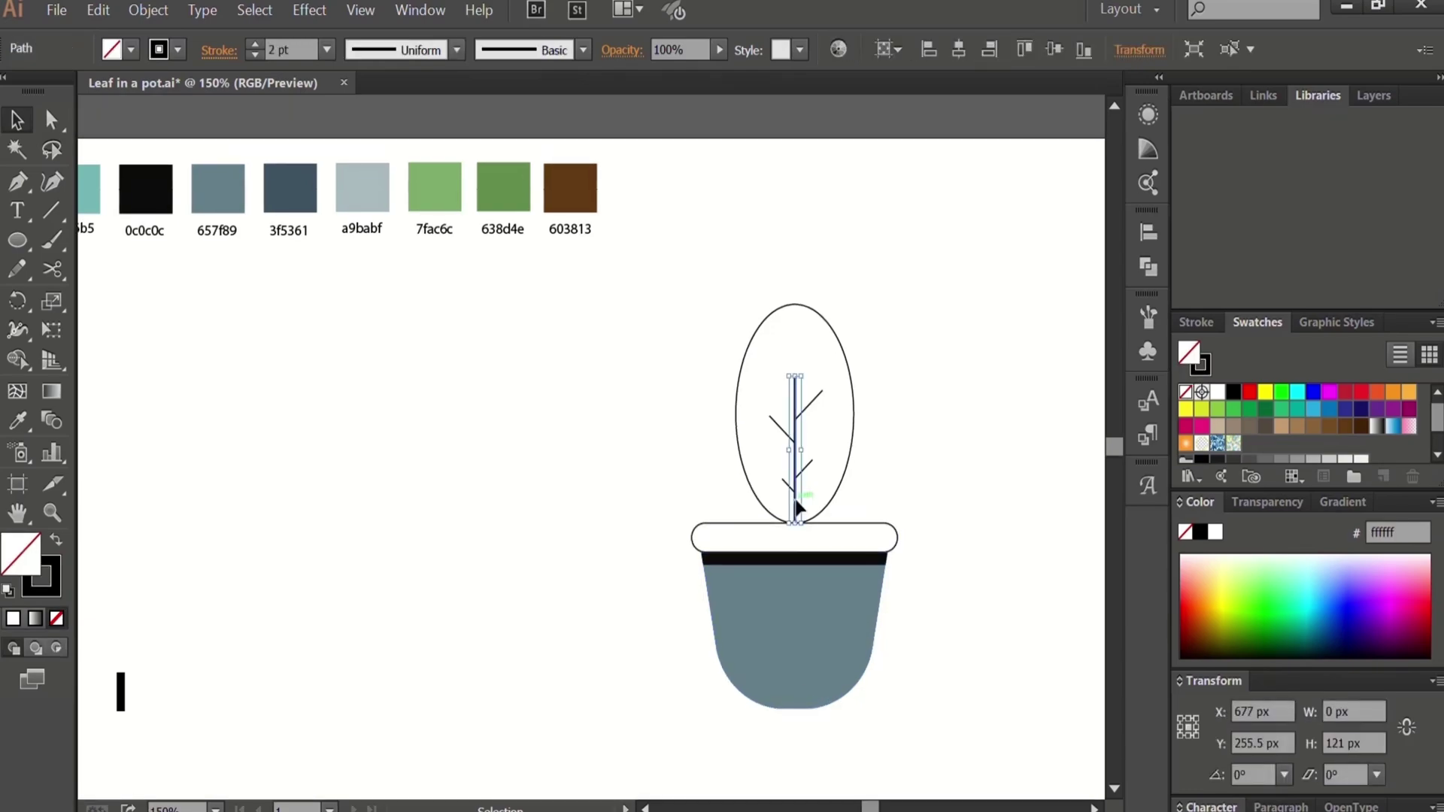
pyautogui.press('i')
pyautogui.click(576, 182)
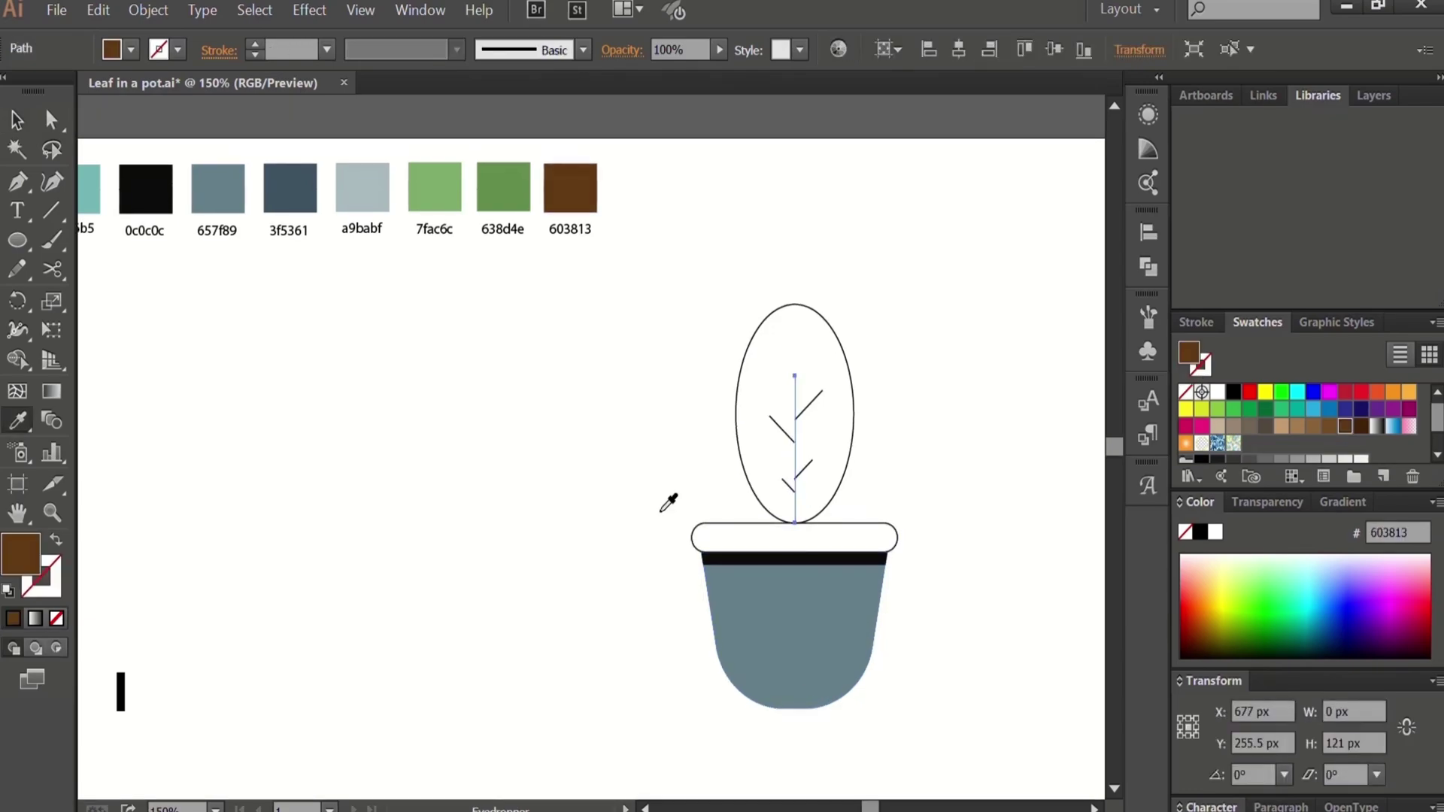
pyautogui.click(255, 43)
pyautogui.click(256, 44)
pyautogui.press('v')
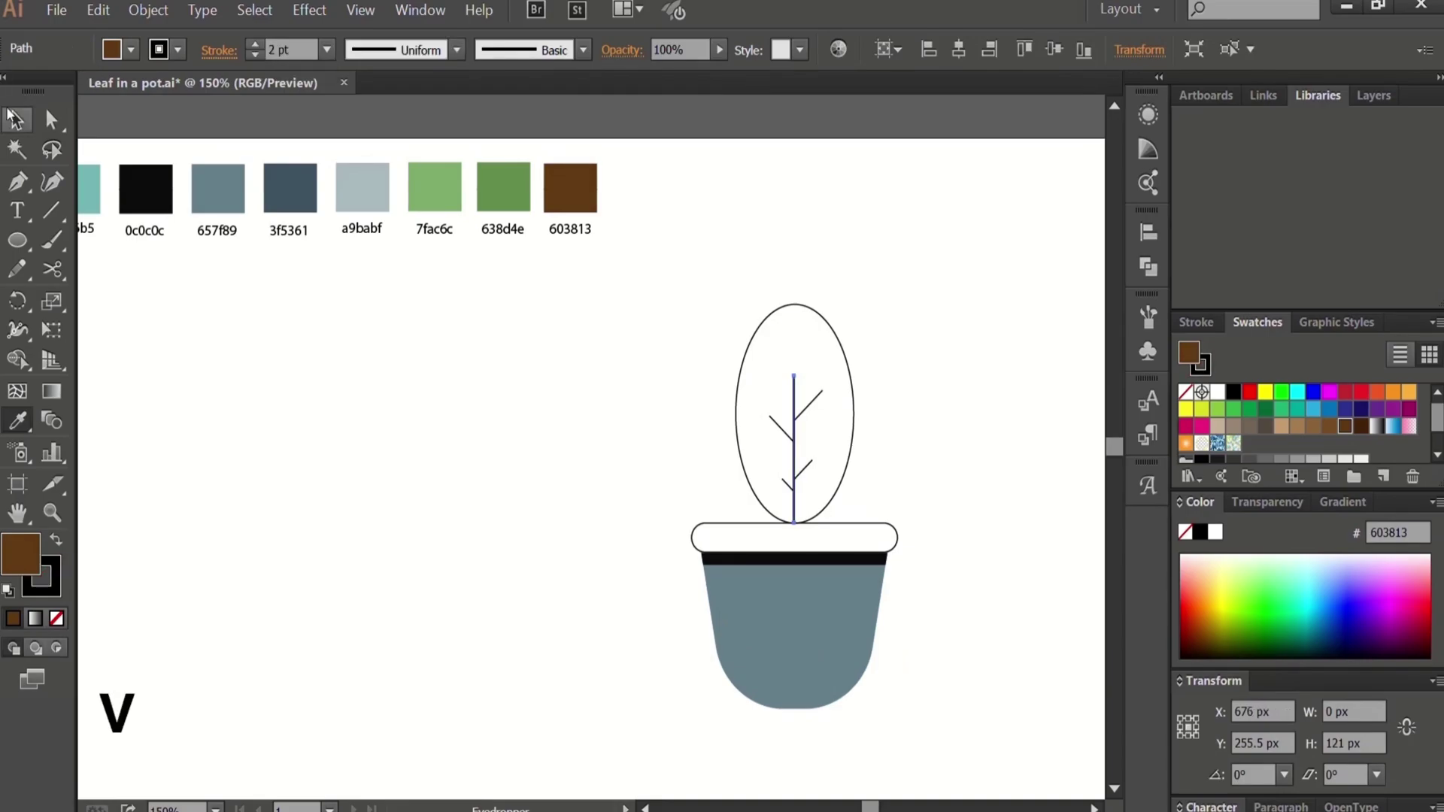
pyautogui.click(56, 539)
pyautogui.click(56, 618)
pyautogui.click(476, 543)
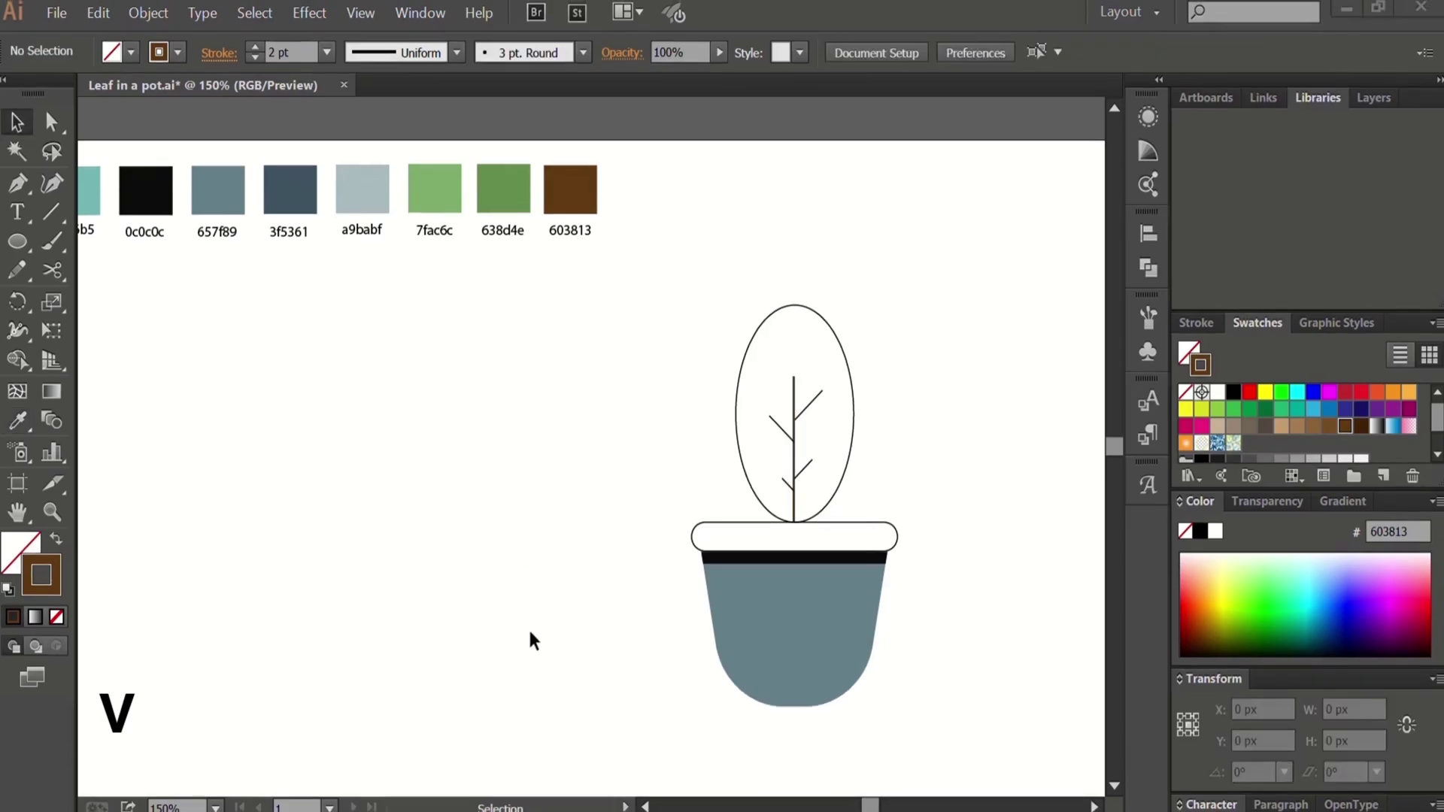
# Step: Duplicate the leaf ellipse in place and move the copy up about 15 px
pyautogui.click(732, 411)
pyautogui.hotkey('ctrl', 'c')
pyautogui.hotkey('ctrl', 'f')
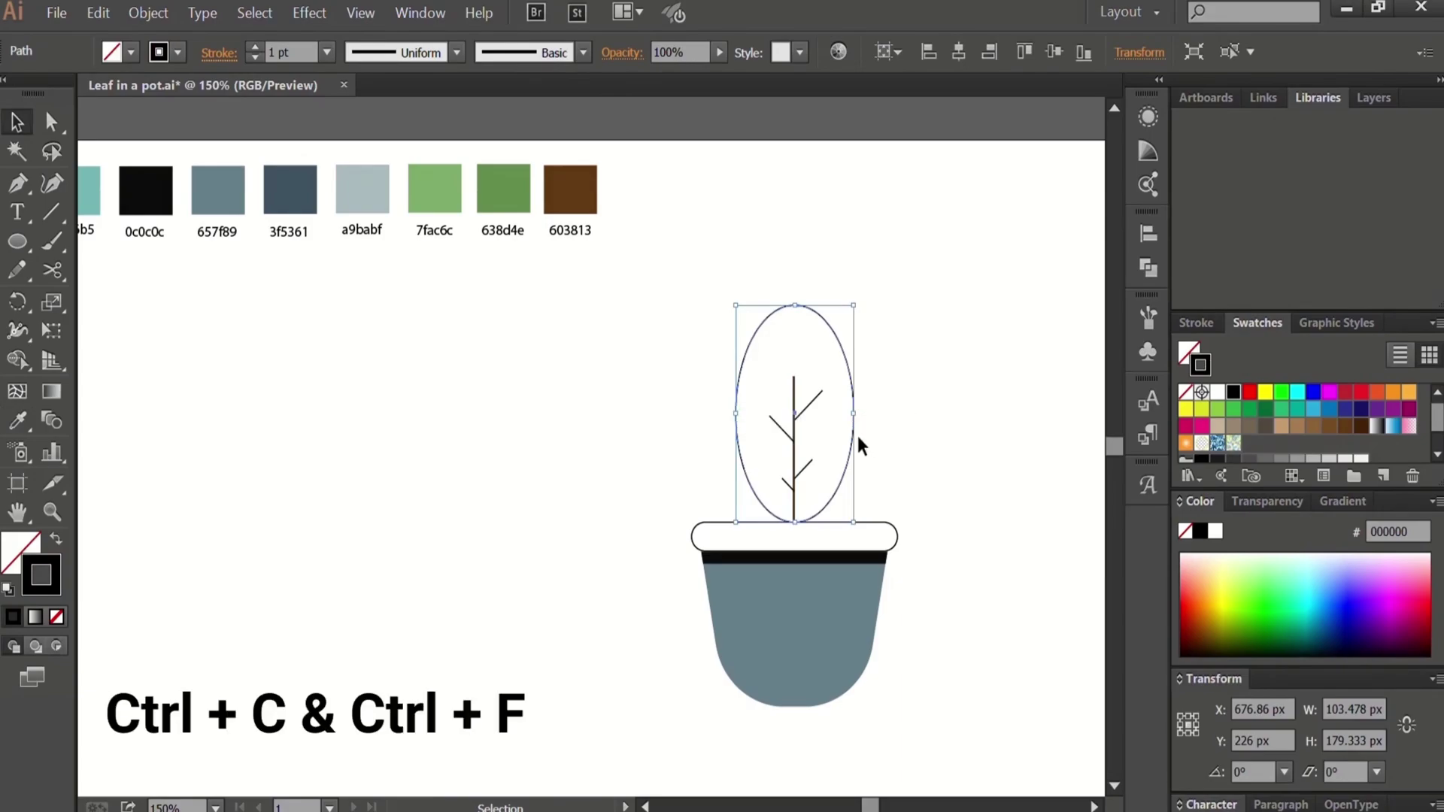
pyautogui.press('a')
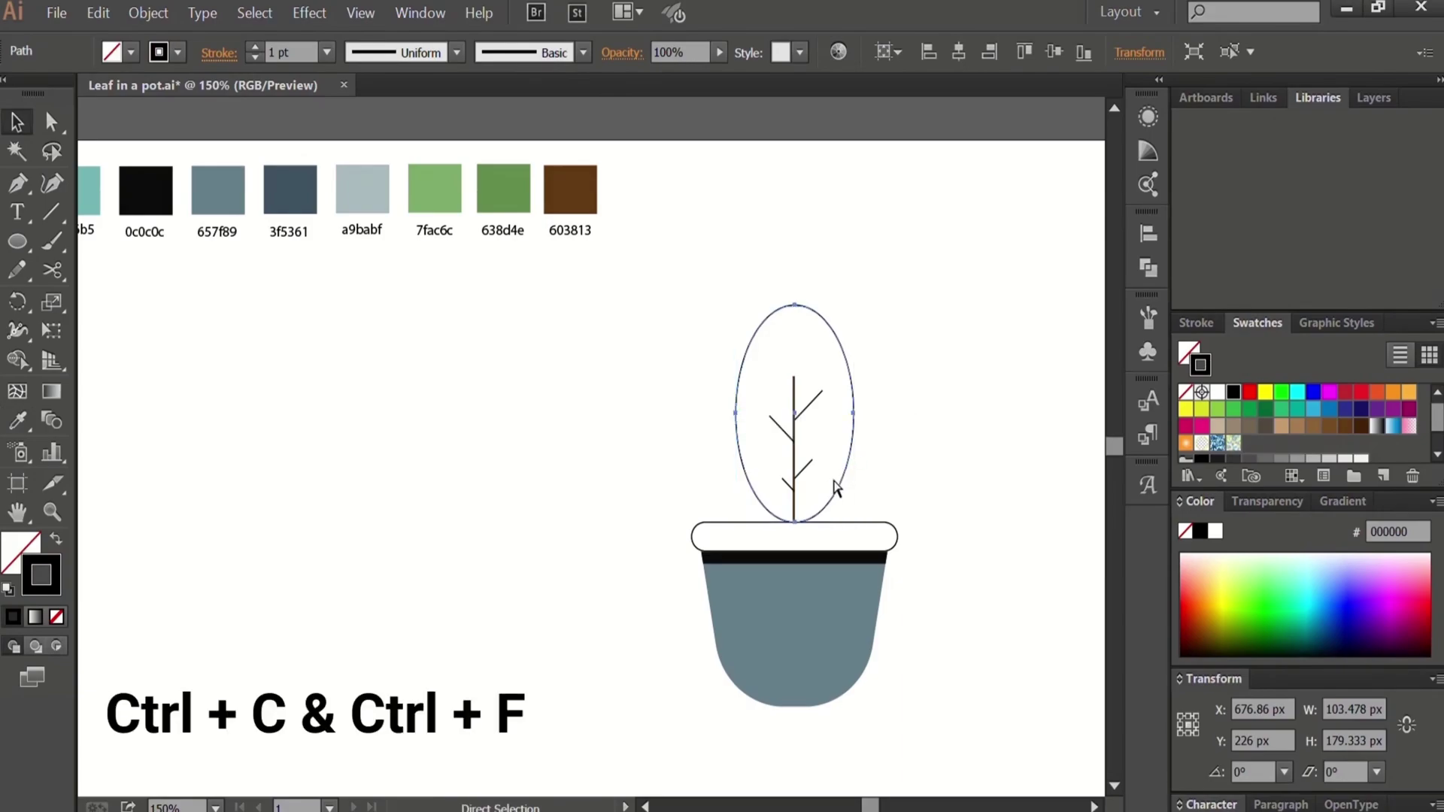
pyautogui.press('v')
pyautogui.moveTo(843, 486); pyautogui.dragTo(841, 468)
pyautogui.click(606, 455)
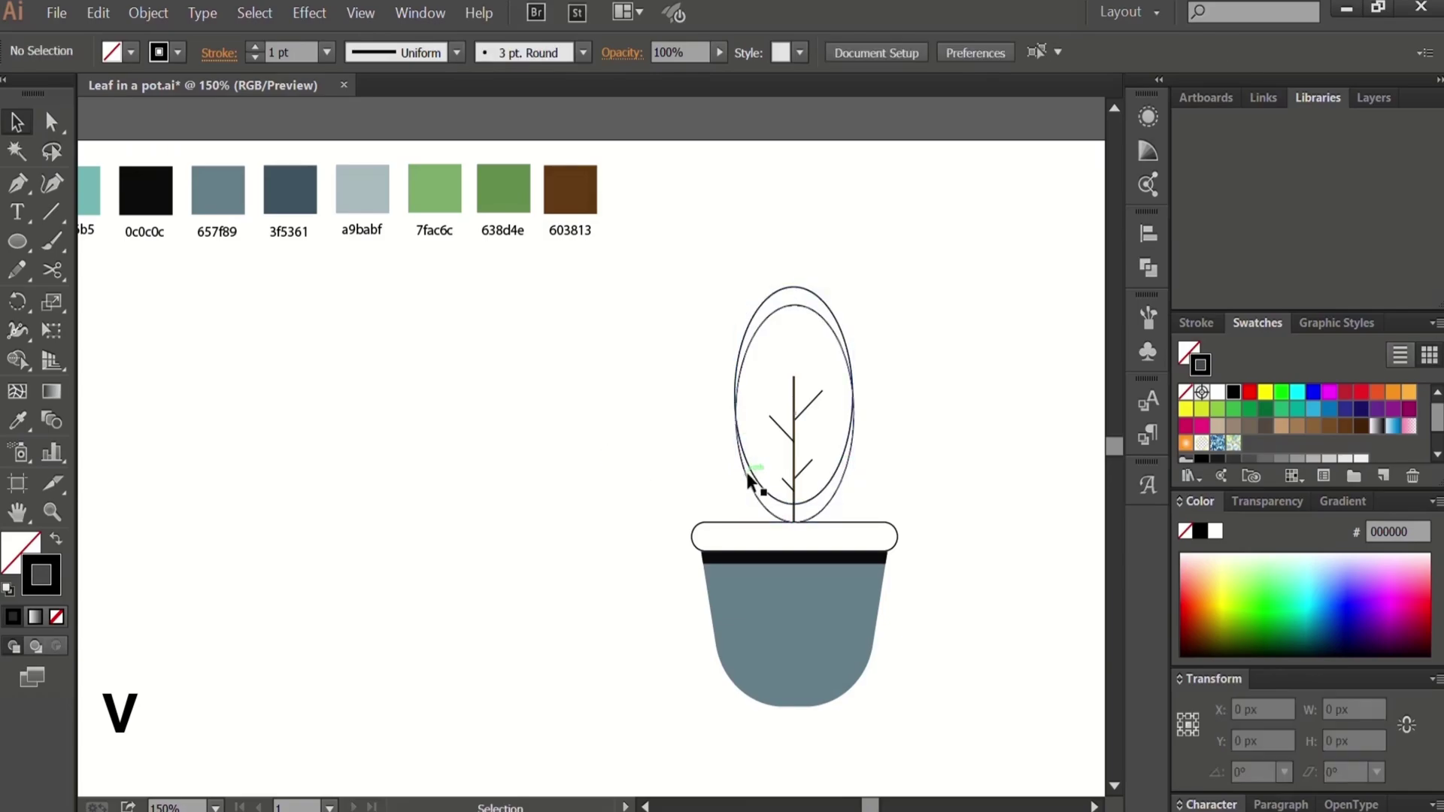
# Step: Fill the lower leaf ellipse with the darker green 638d4e sample
pyautogui.click(749, 476)
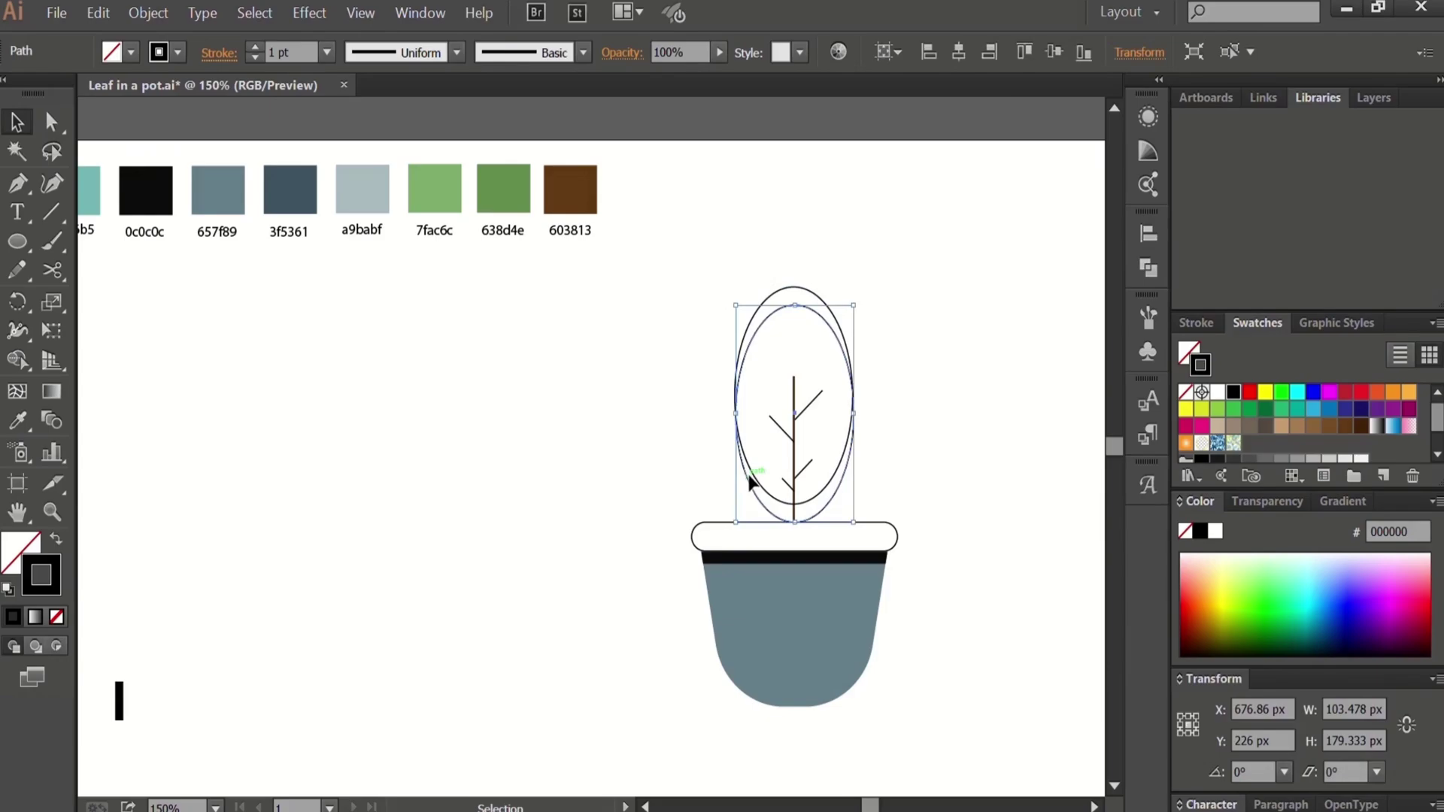
pyautogui.press('i')
pyautogui.click(497, 183)
pyautogui.press('v')
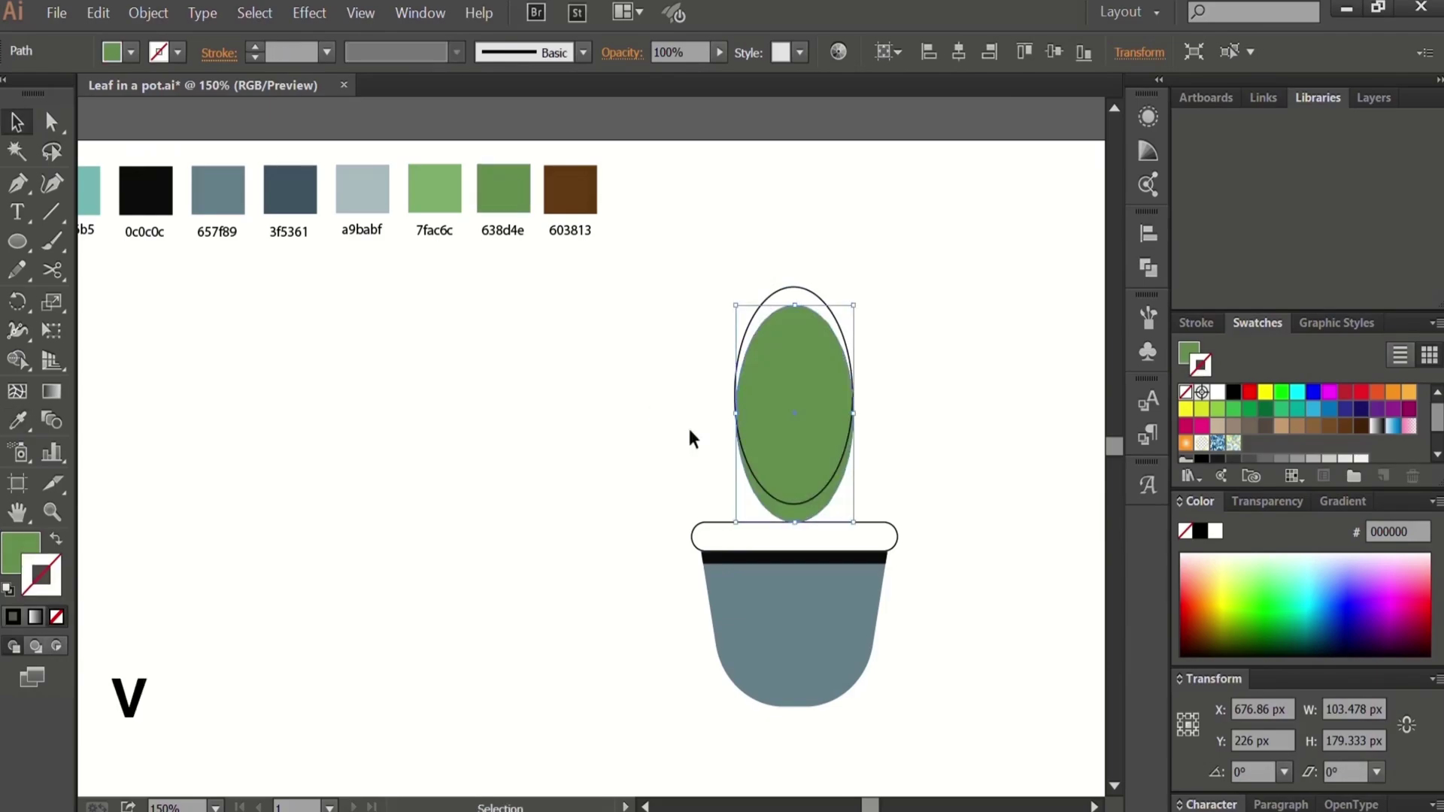
pyautogui.click(687, 426)
# Step: Fill the raised leaf ellipse with the lighter green 7fac6c sample
pyautogui.click(746, 325)
pyautogui.press('i')
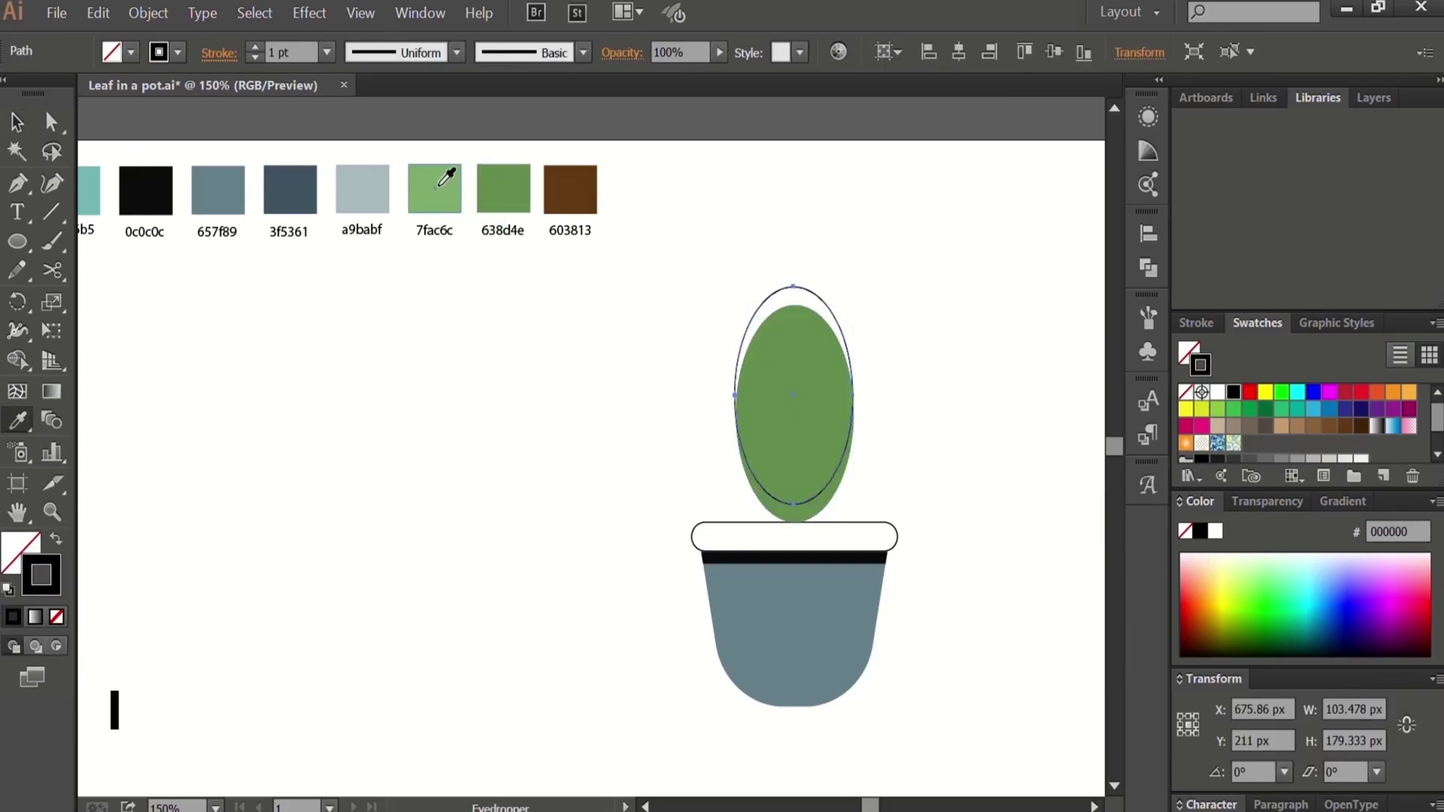
pyautogui.click(444, 182)
pyautogui.press('v')
pyautogui.click(605, 450)
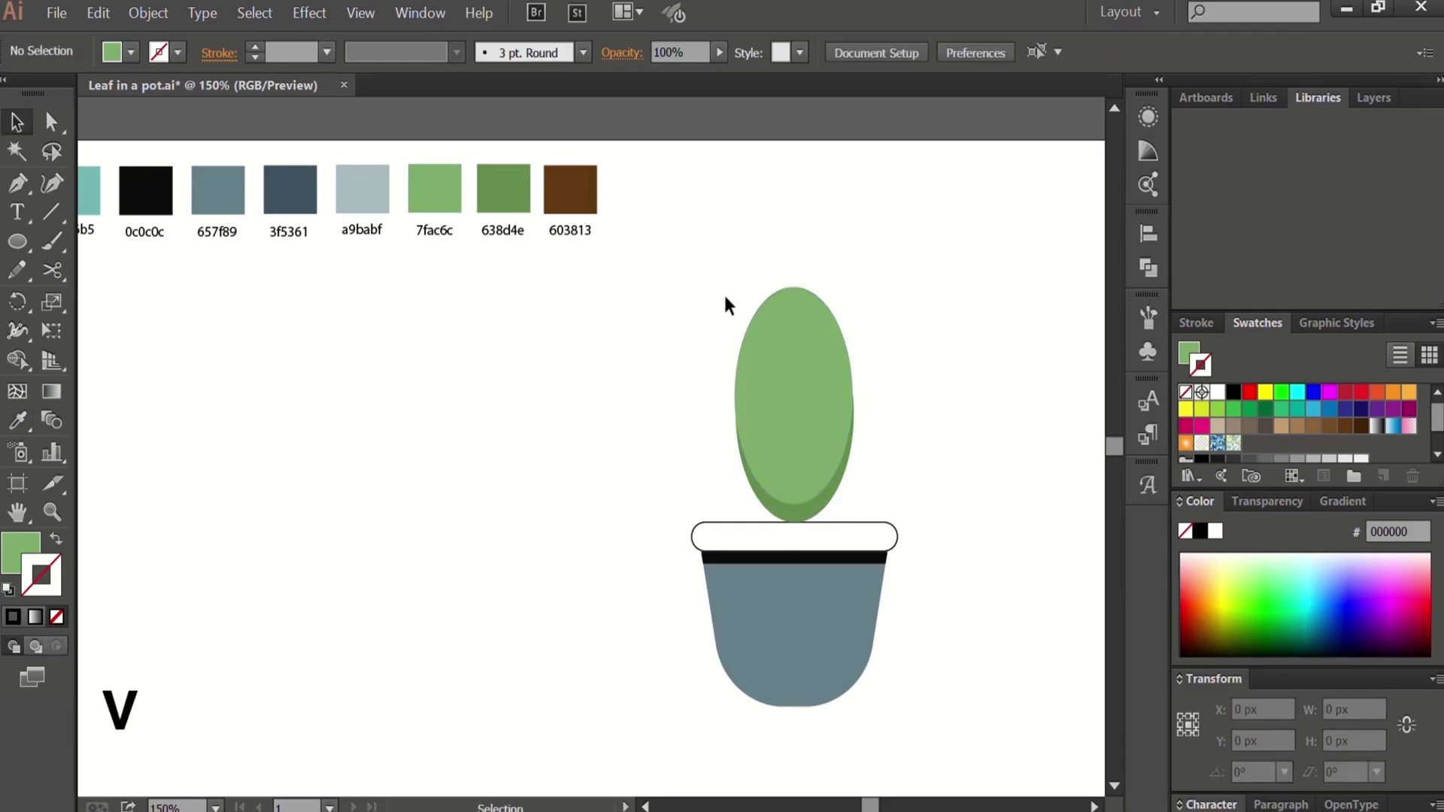
# Step: Remove the part of the light green ellipse extending above the dark green one with the Shape Builder tool
pyautogui.moveTo(812, 342); pyautogui.dragTo(822, 331)
pyautogui.hotkey('shift', 'm')
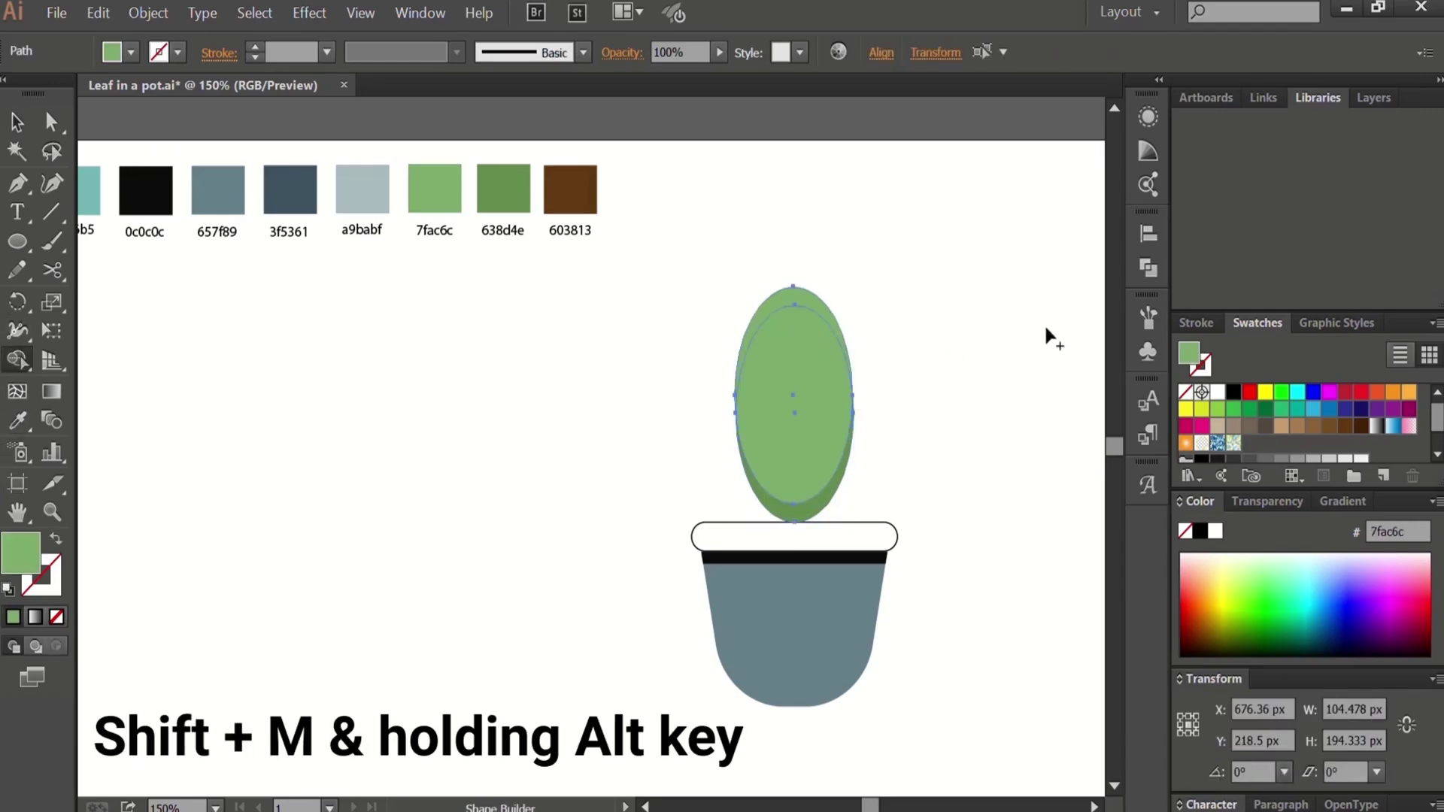
pyautogui.keyDown('alt'); pyautogui.click(785, 292); pyautogui.keyUp('alt')
pyautogui.press('v')
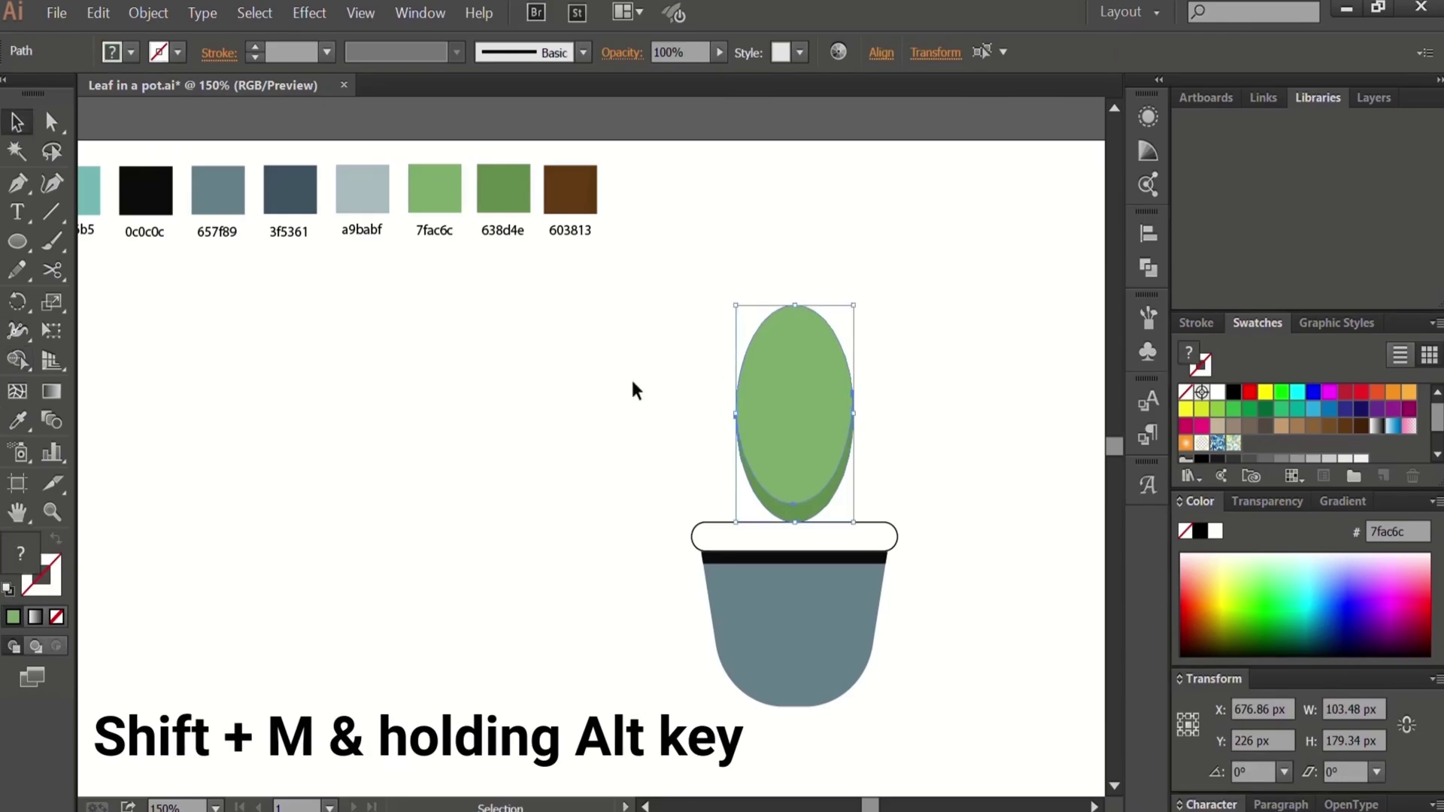
pyautogui.click(696, 431)
# Step: Send both green leaf shapes behind the stem and branches
pyautogui.moveTo(700, 446); pyautogui.dragTo(764, 484)
pyautogui.rightClick(751, 476)
pyautogui.moveTo(822, 737)
pyautogui.click(988, 802)
pyautogui.click(998, 504)
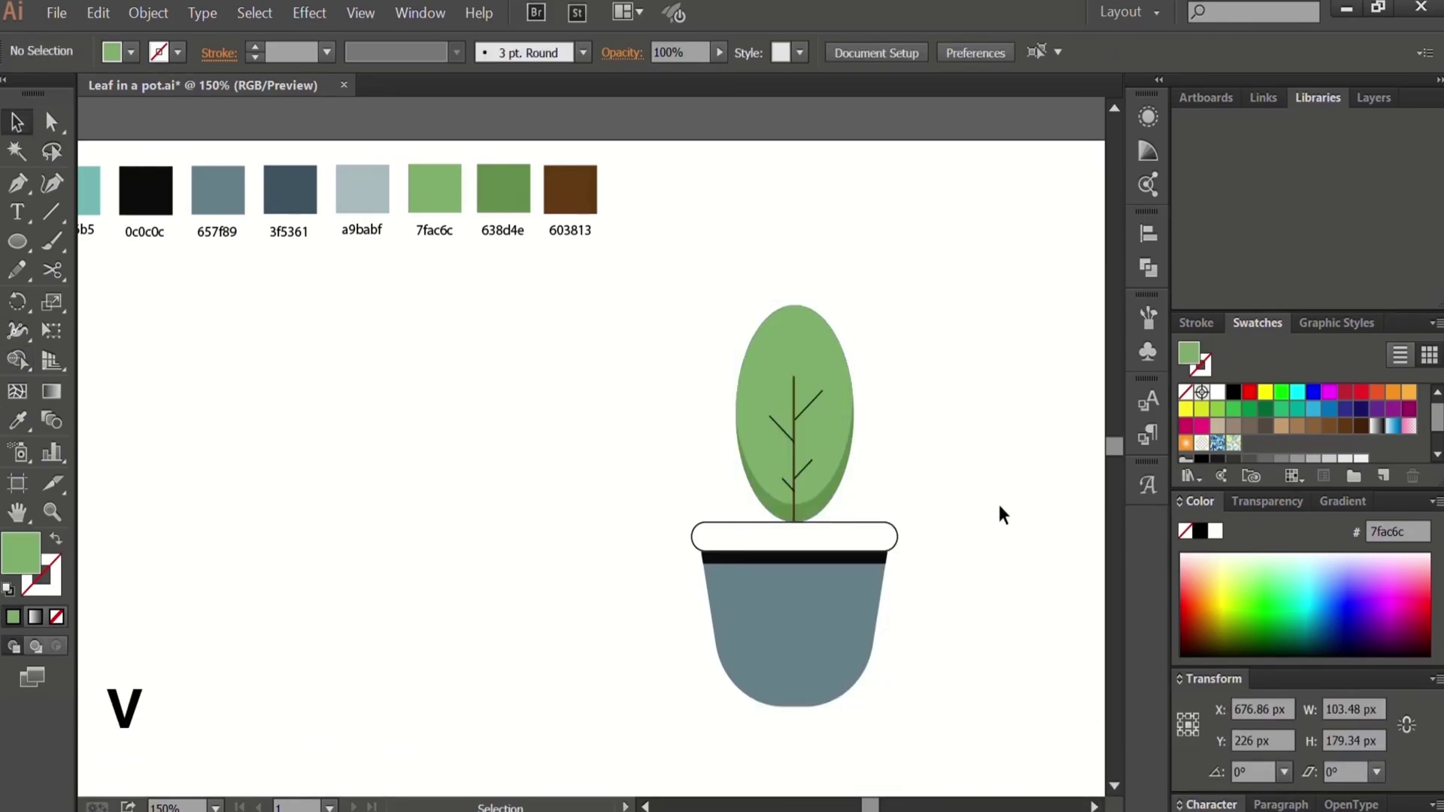
# Step: Fill the pot's rounded rim with the grey-blue 657f89 sample, without a stroke
pyautogui.click(876, 520)
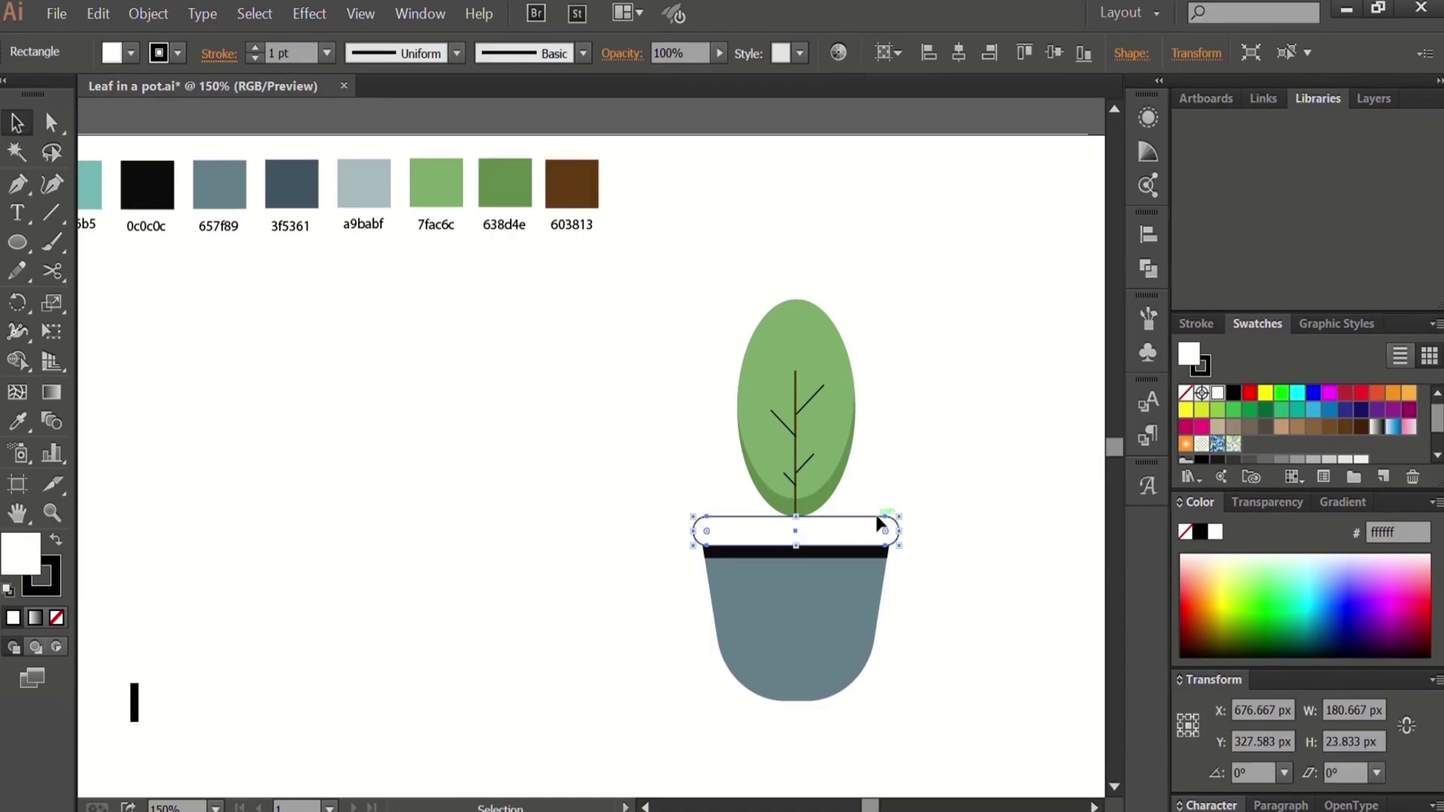
pyautogui.press('i')
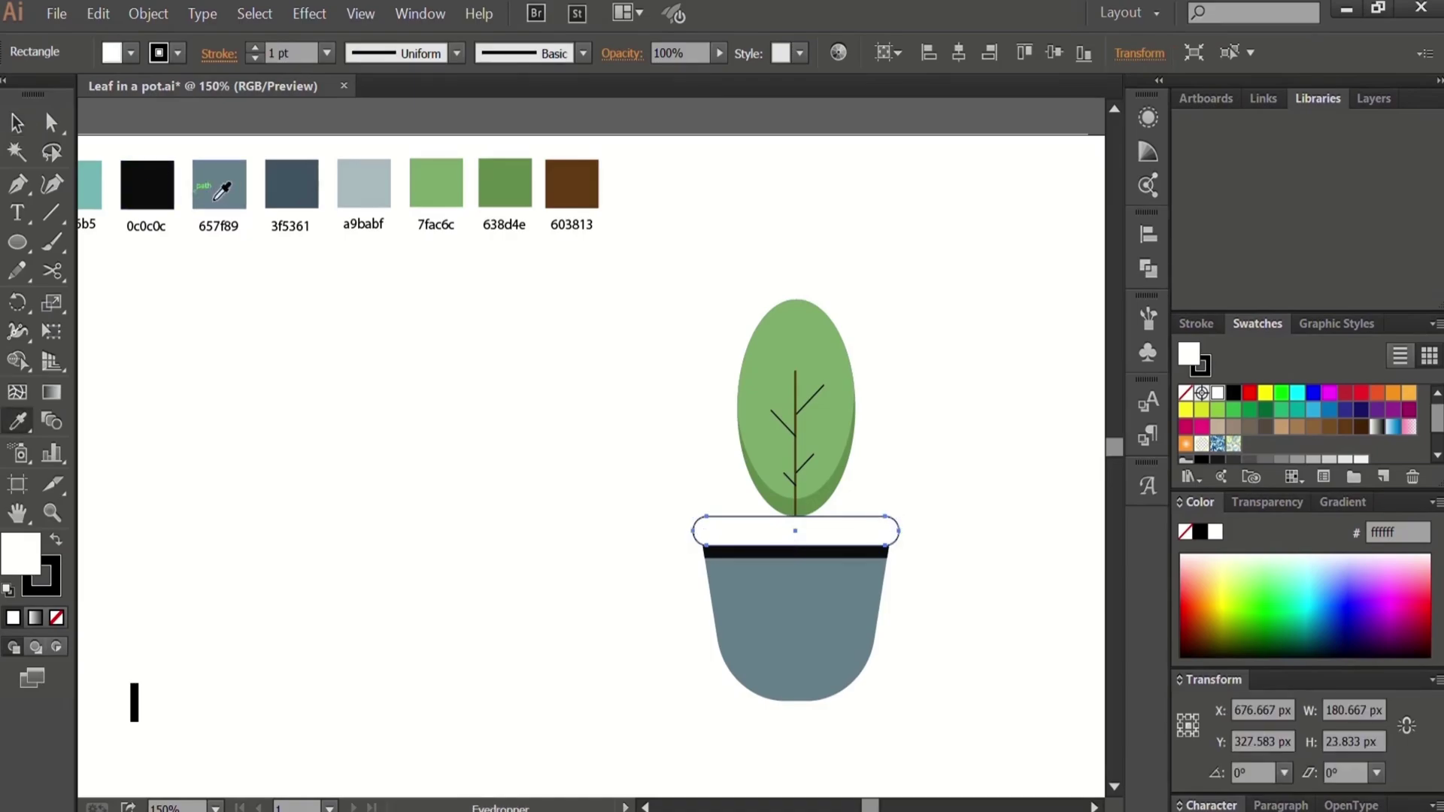
pyautogui.click(233, 193)
pyautogui.press('v')
pyautogui.click(451, 508)
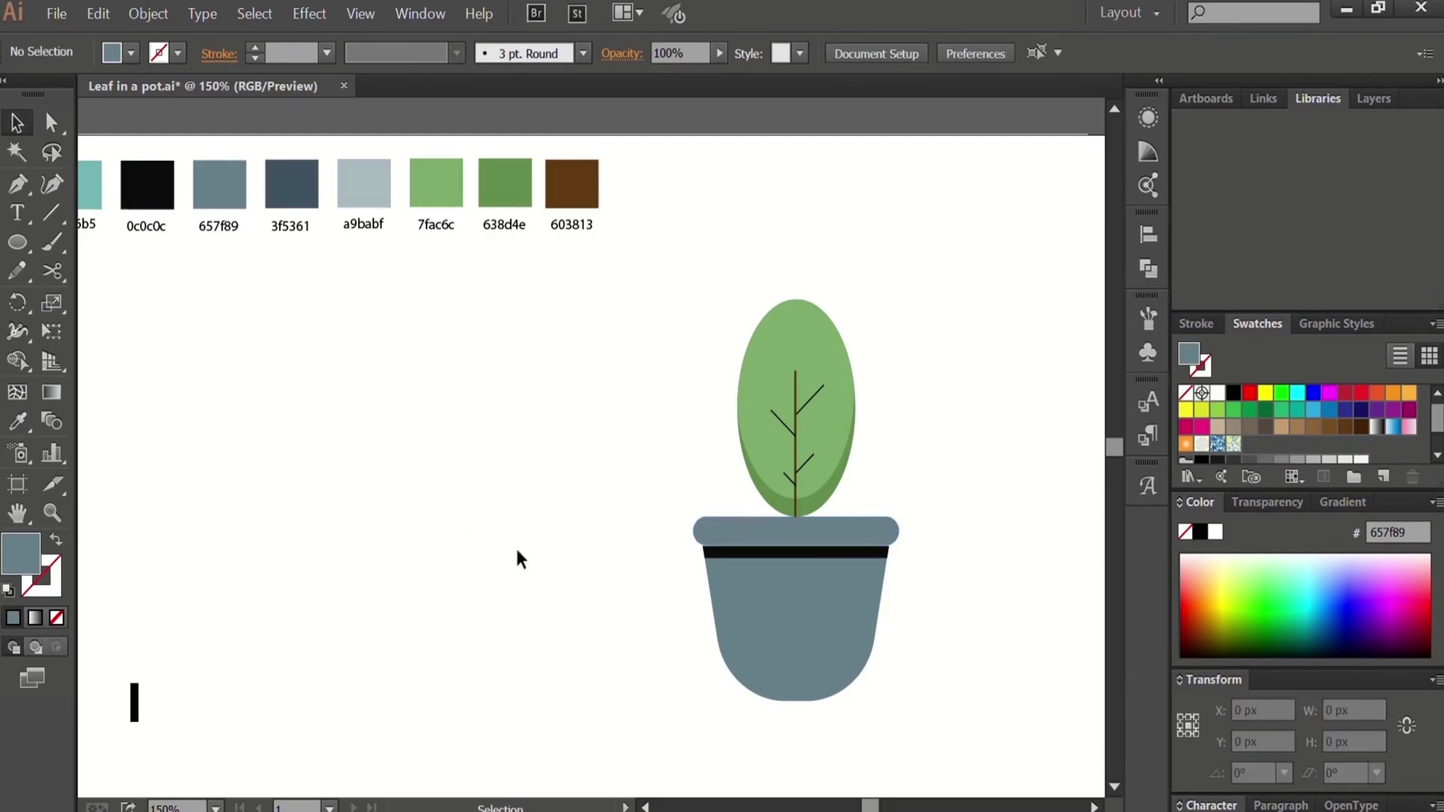
# Step: Duplicate the pot rim in place and move the copy up about 3 px
pyautogui.click(756, 526)
pyautogui.hotkey('ctrl', 'c')
pyautogui.hotkey('ctrl', 'f')
pyautogui.moveTo(752, 525); pyautogui.dragTo(750, 521)
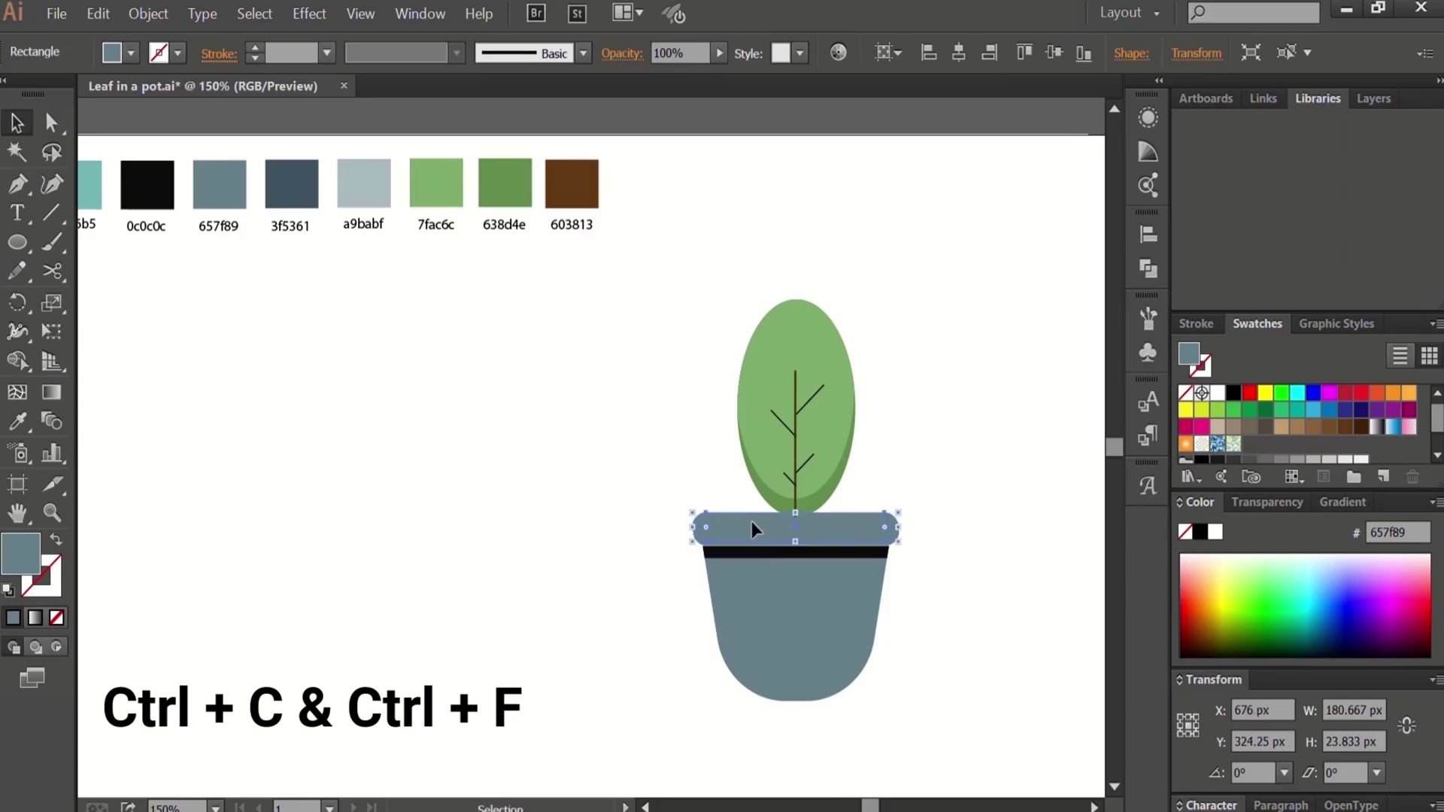
# Step: Fill the rim copy with the light grey a9babf sample and send it behind the original rim
pyautogui.press('i')
pyautogui.click(380, 170)
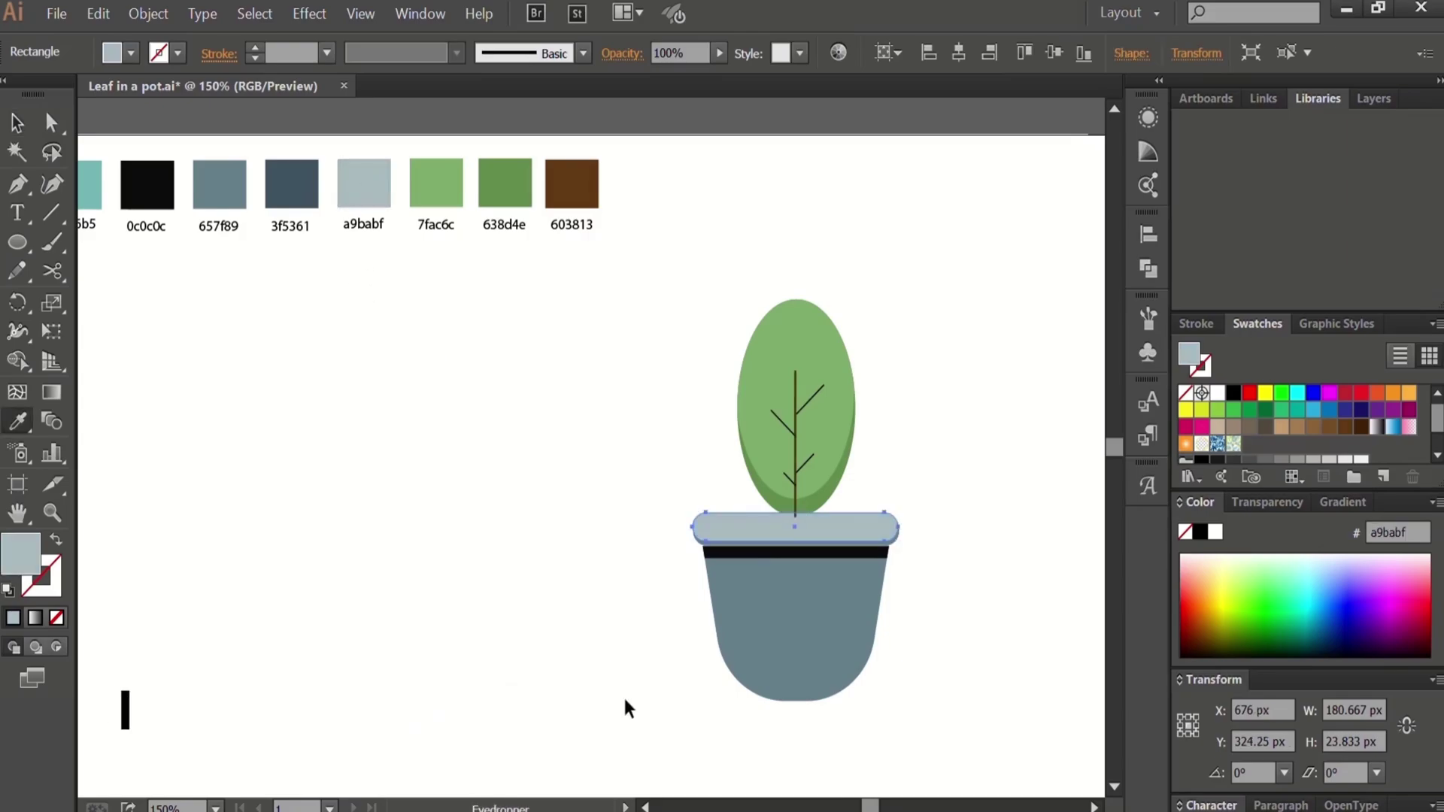
pyautogui.press('v')
pyautogui.click(616, 634)
pyautogui.rightClick(751, 529)
pyautogui.moveTo(790, 486)
pyautogui.click(1026, 561)
pyautogui.click(967, 599)
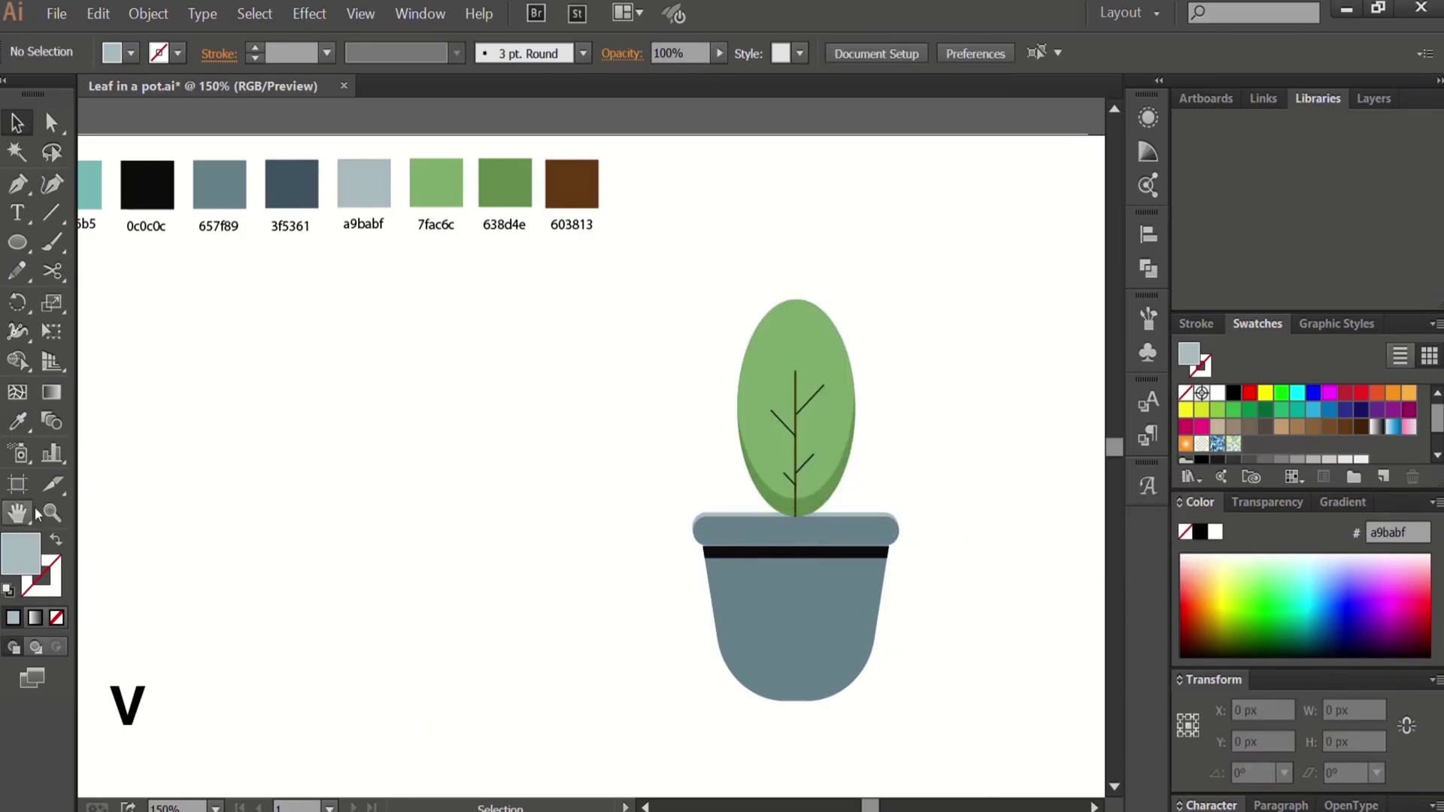
# Step: Narrow the light grey rim highlight to about 175 px wide, keeping its centre fixed
pyautogui.press('z')
pyautogui.click(831, 568)
pyautogui.click(499, 364)
pyautogui.click(674, 498)
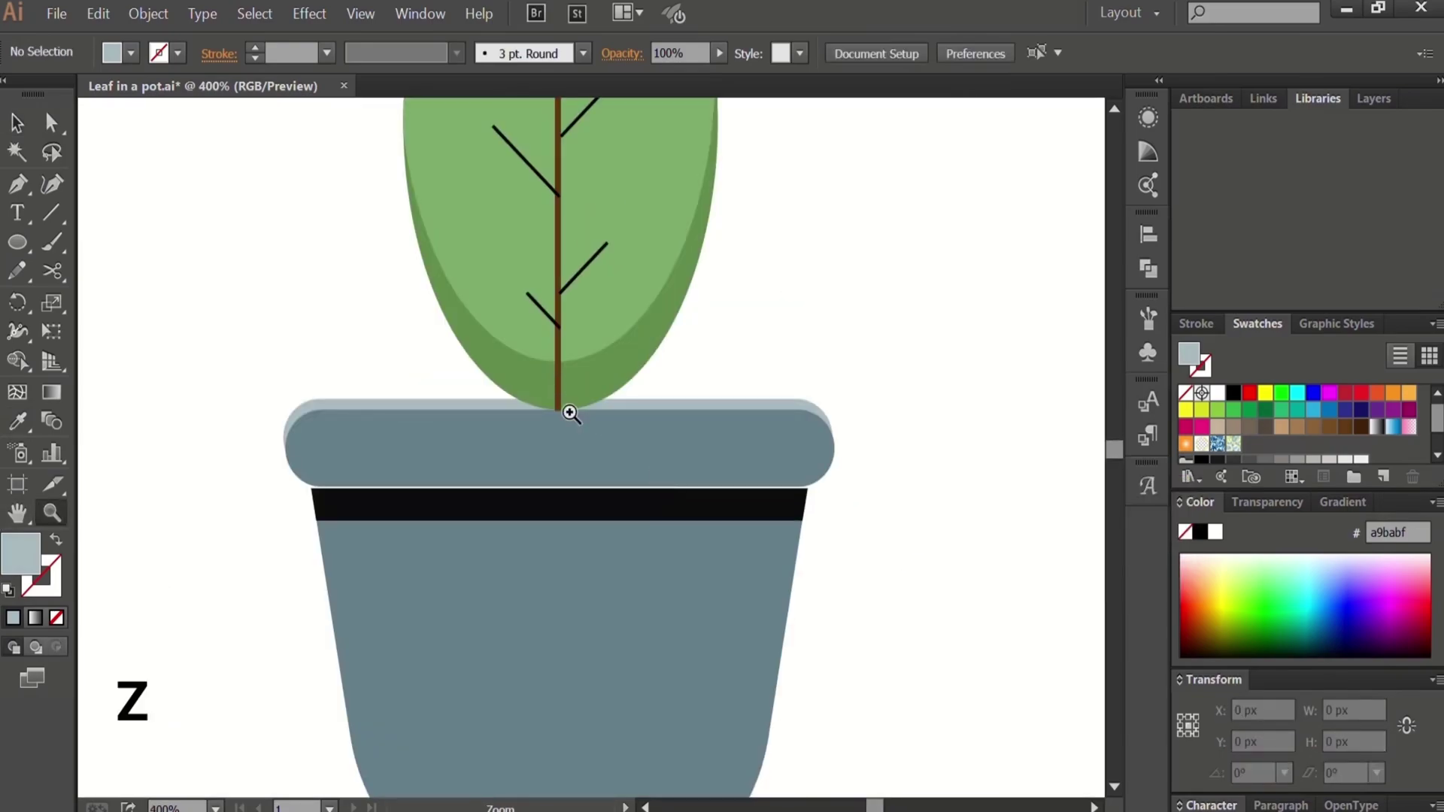
pyautogui.press('v')
pyautogui.click(766, 403)
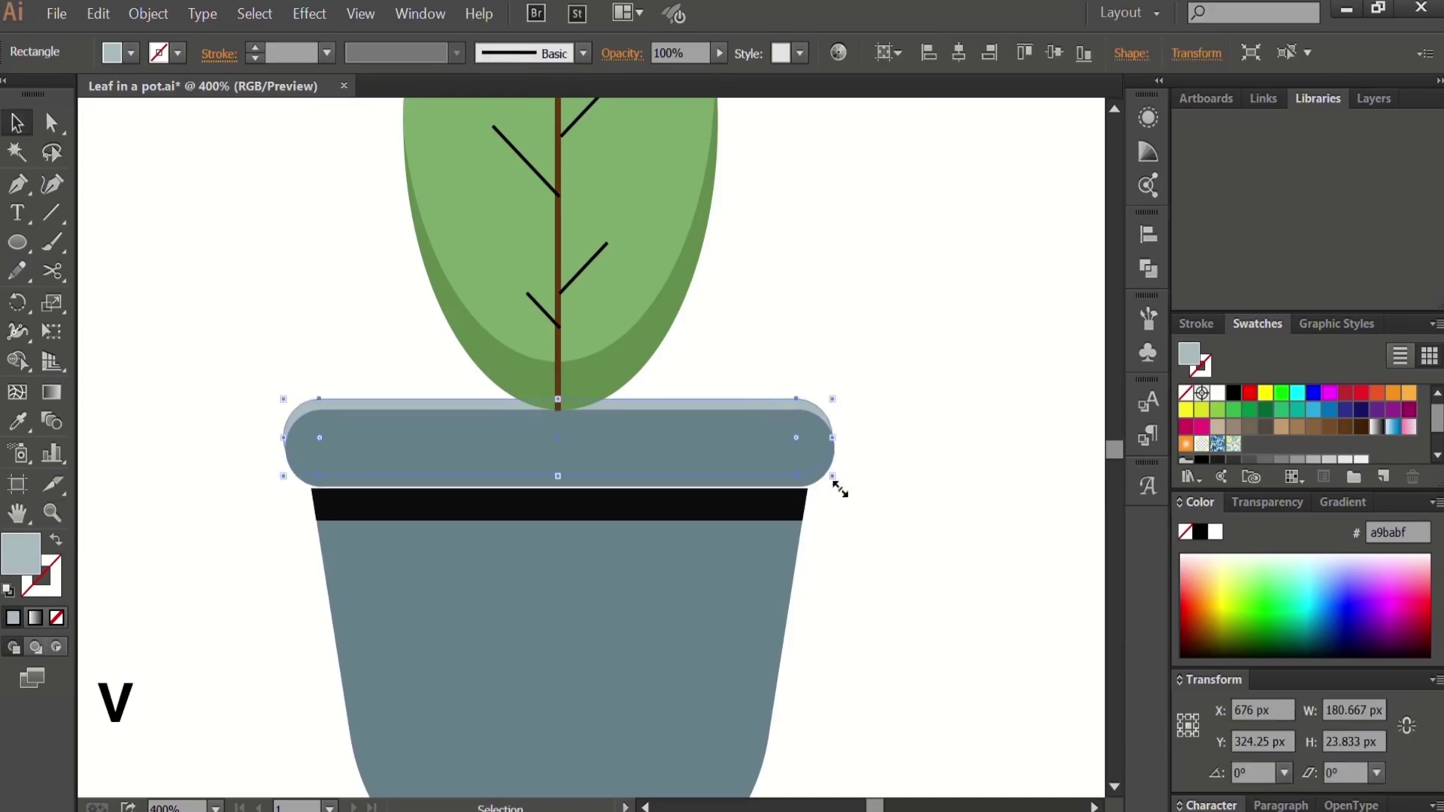
pyautogui.moveTo(832, 479); pyautogui.dragTo(823, 477)
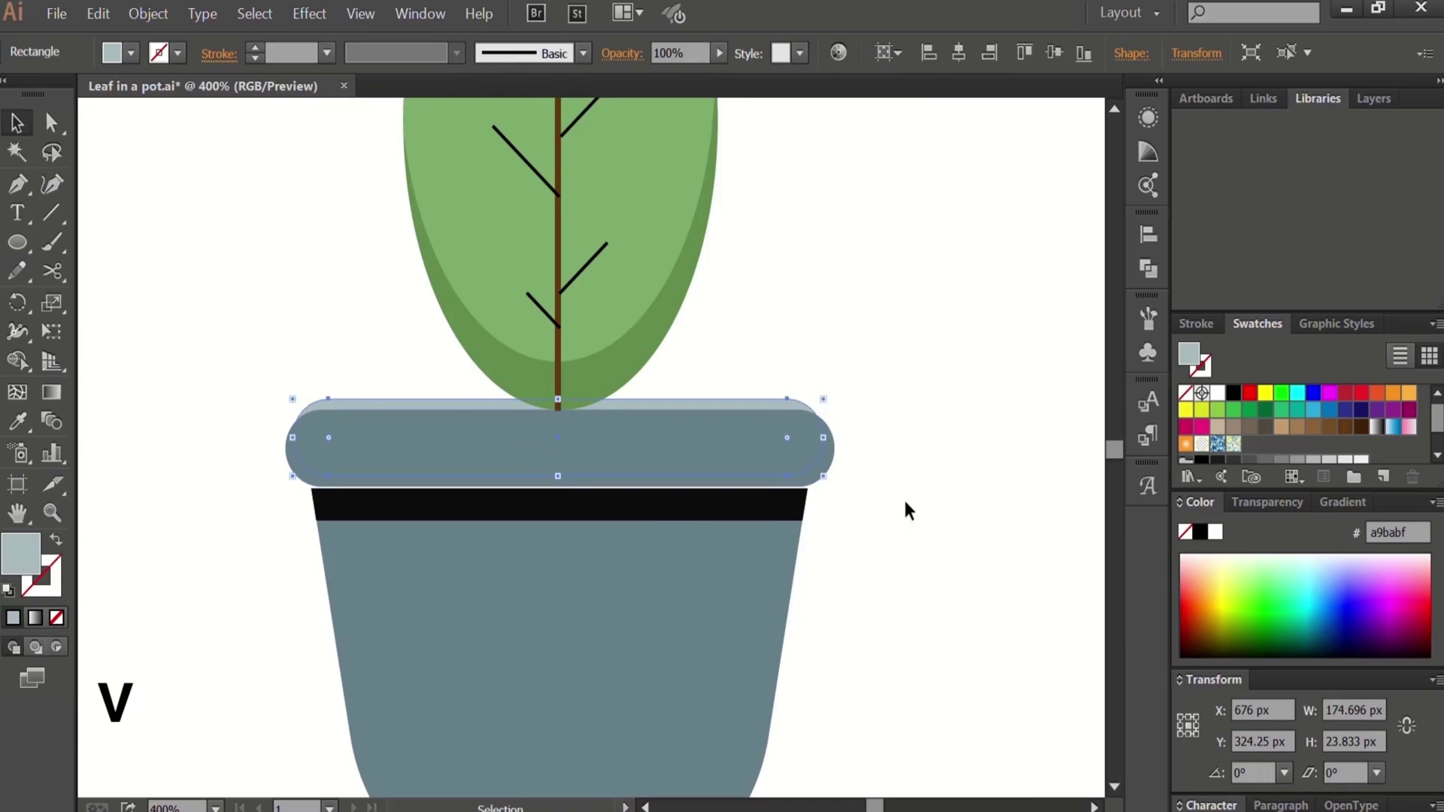
pyautogui.click(913, 496)
# Step: Arrange the rim and its light highlight in front of the leaf shapes and nudge both slightly down
pyautogui.moveTo(729, 347); pyautogui.dragTo(742, 432)
pyautogui.rightClick(742, 431)
pyautogui.press('Escape')
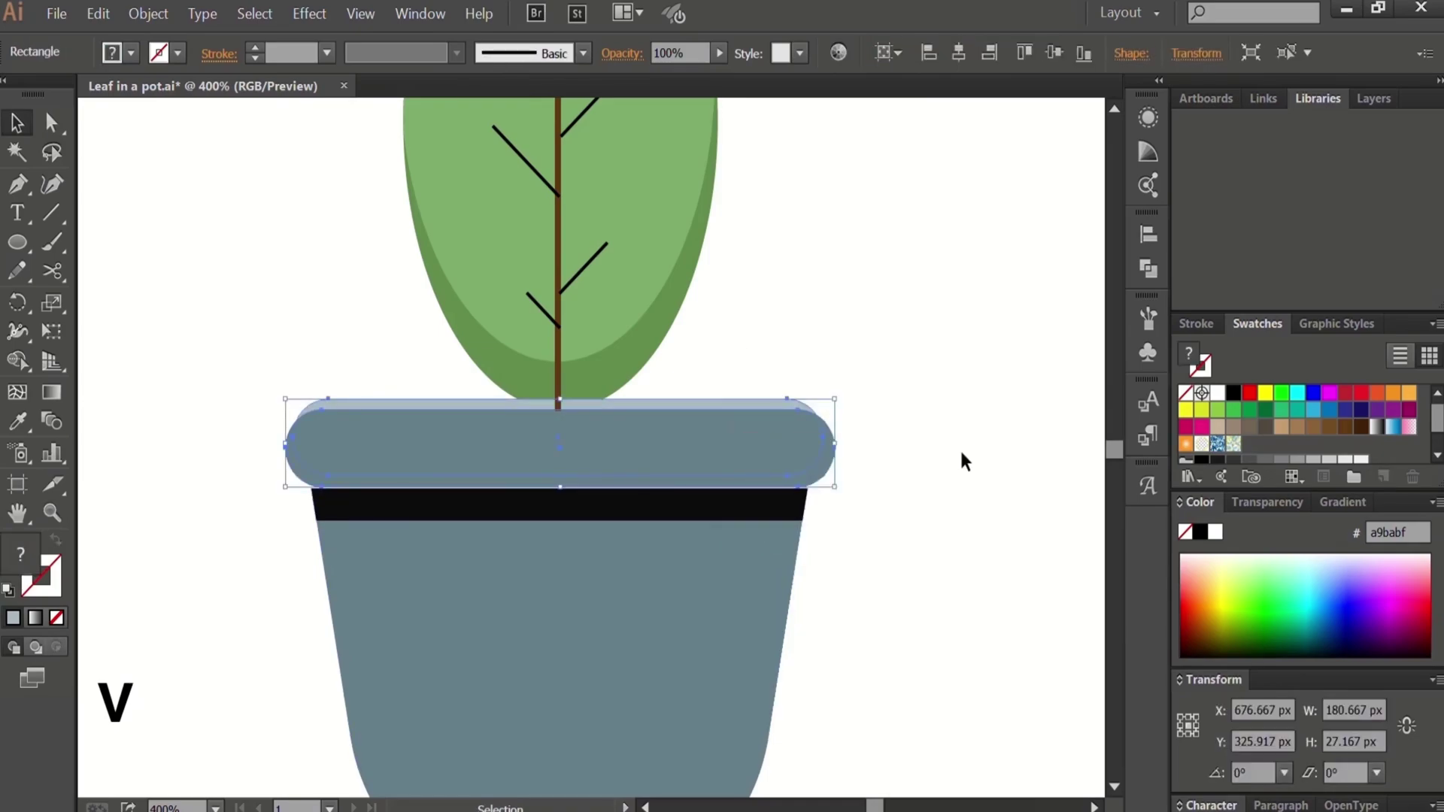
pyautogui.click(937, 471)
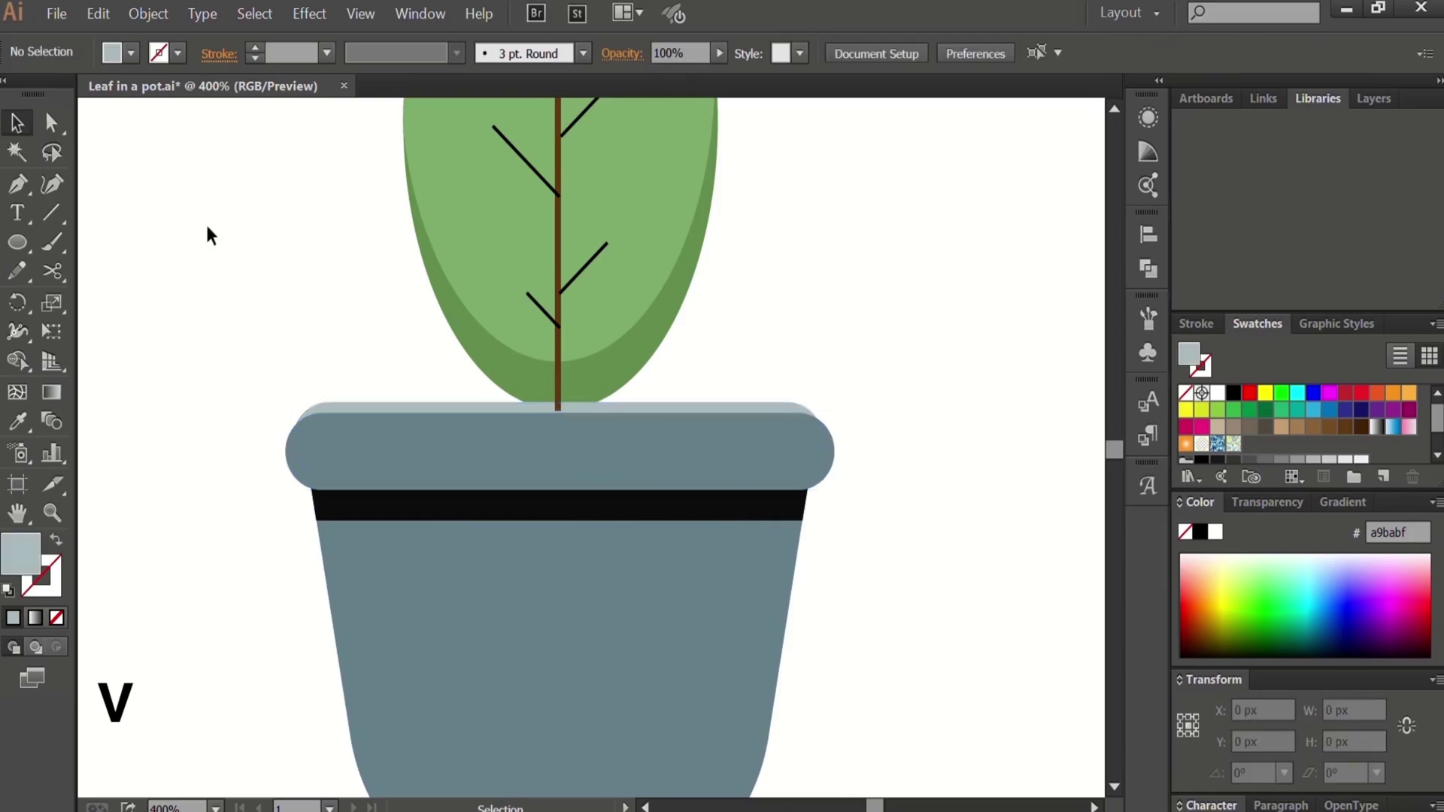
# Step: Bring the leaf shapes with their stem and veins in front of the pot rim
pyautogui.moveTo(336, 203); pyautogui.dragTo(692, 339)
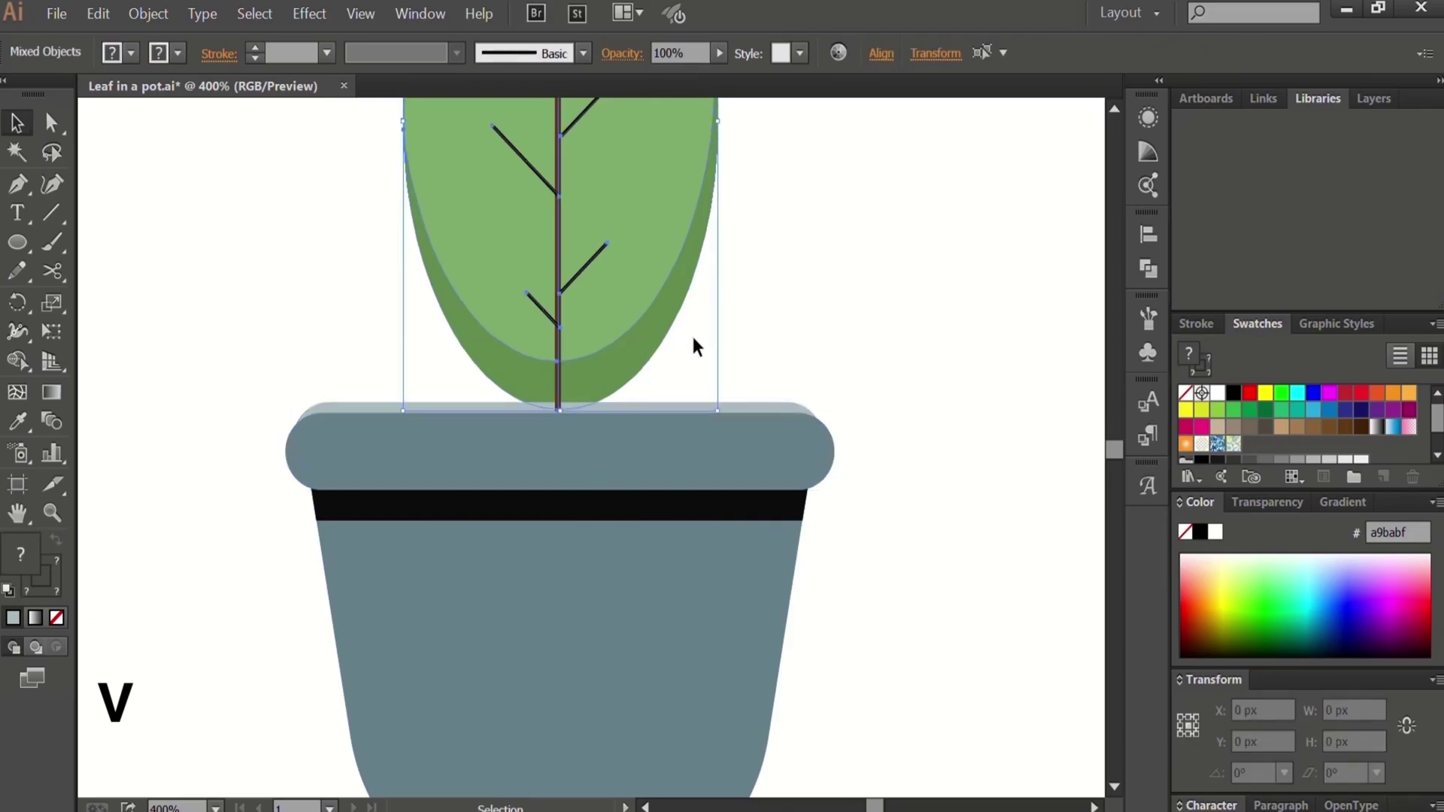
pyautogui.rightClick(593, 292)
pyautogui.moveTo(645, 454)
pyautogui.click(835, 451)
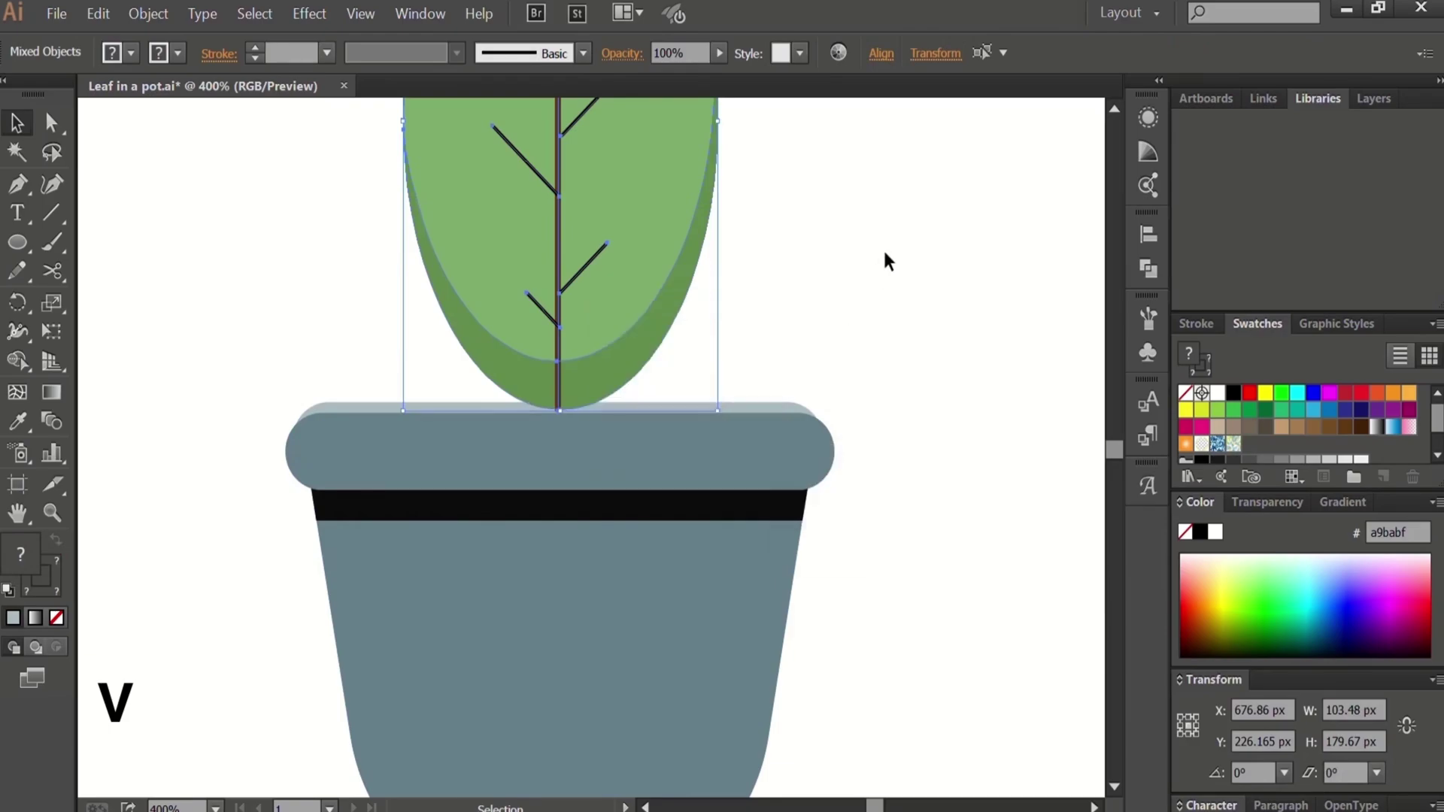
pyautogui.click(882, 248)
# Step: Shift the leaf with its stem and veins slightly right and down on the rim
pyautogui.moveTo(313, 248); pyautogui.dragTo(793, 325)
pyautogui.moveTo(622, 318); pyautogui.dragTo(625, 318)
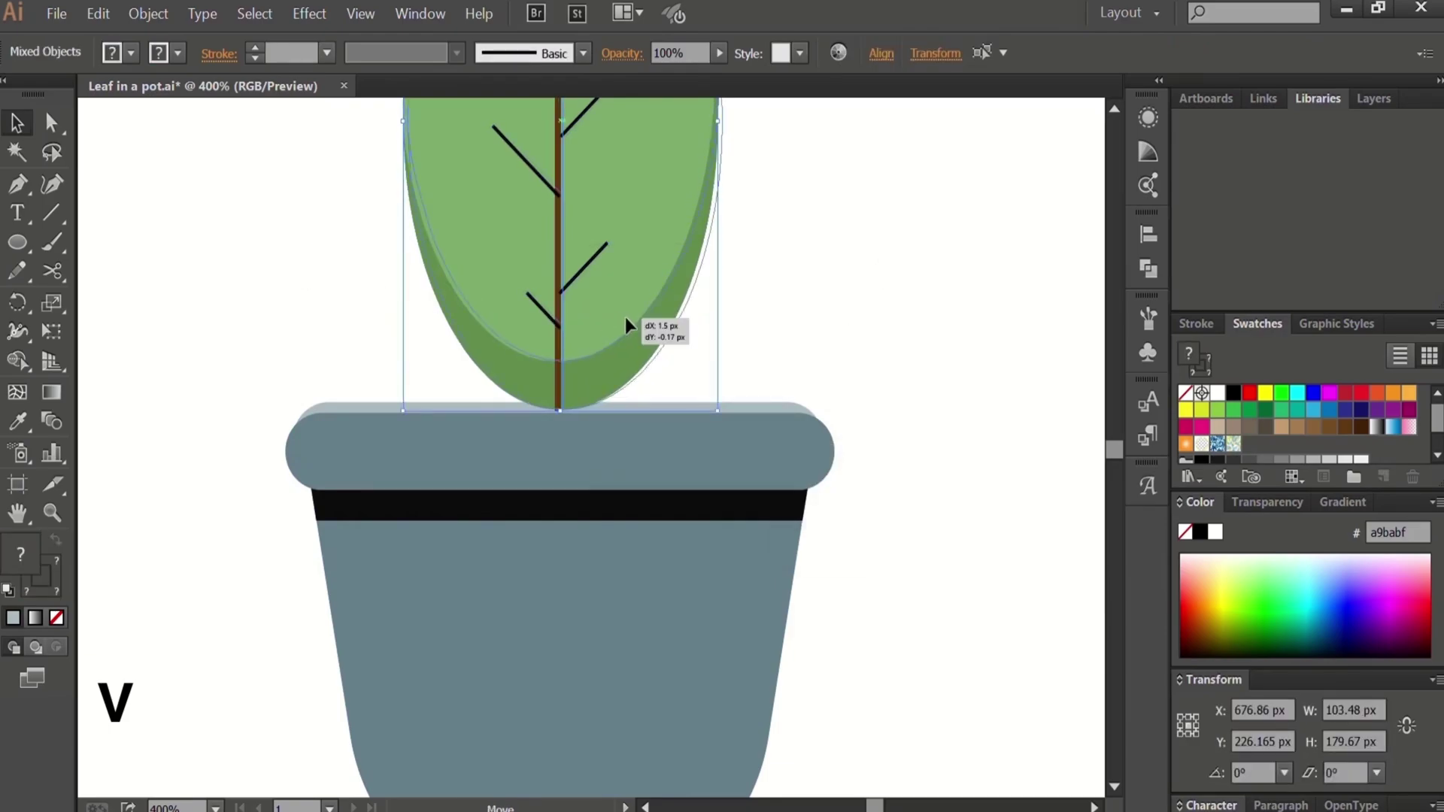
pyautogui.press('Right')
pyautogui.press('Down')
pyautogui.click(825, 308)
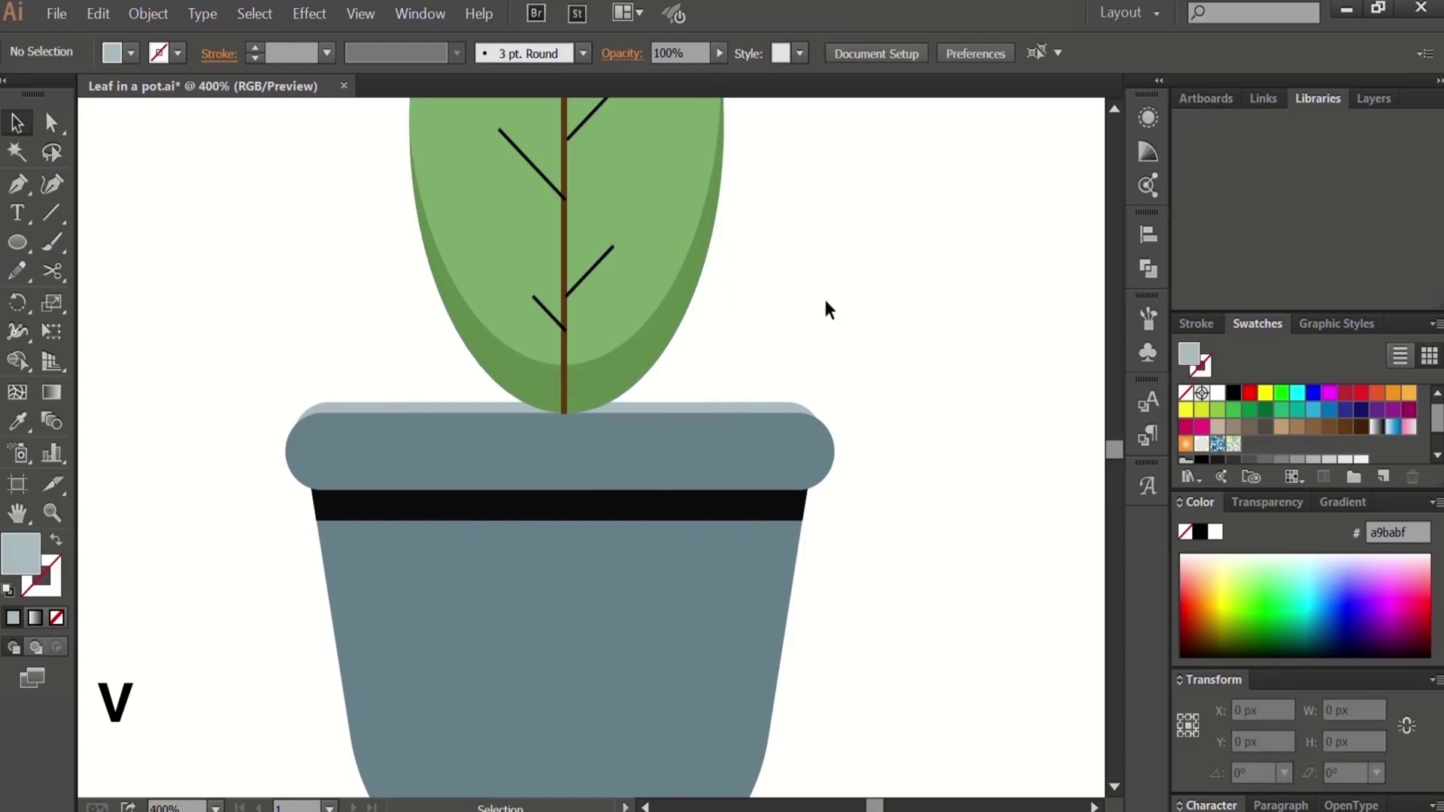
# Step: Move the whole potted leaf illustration left so it sits nearer the middle of the artboard, below the swatches
pyautogui.hotkey('ctrl', '-')
pyautogui.hotkey('ctrl', '-')
pyautogui.hotkey('ctrl', '-')
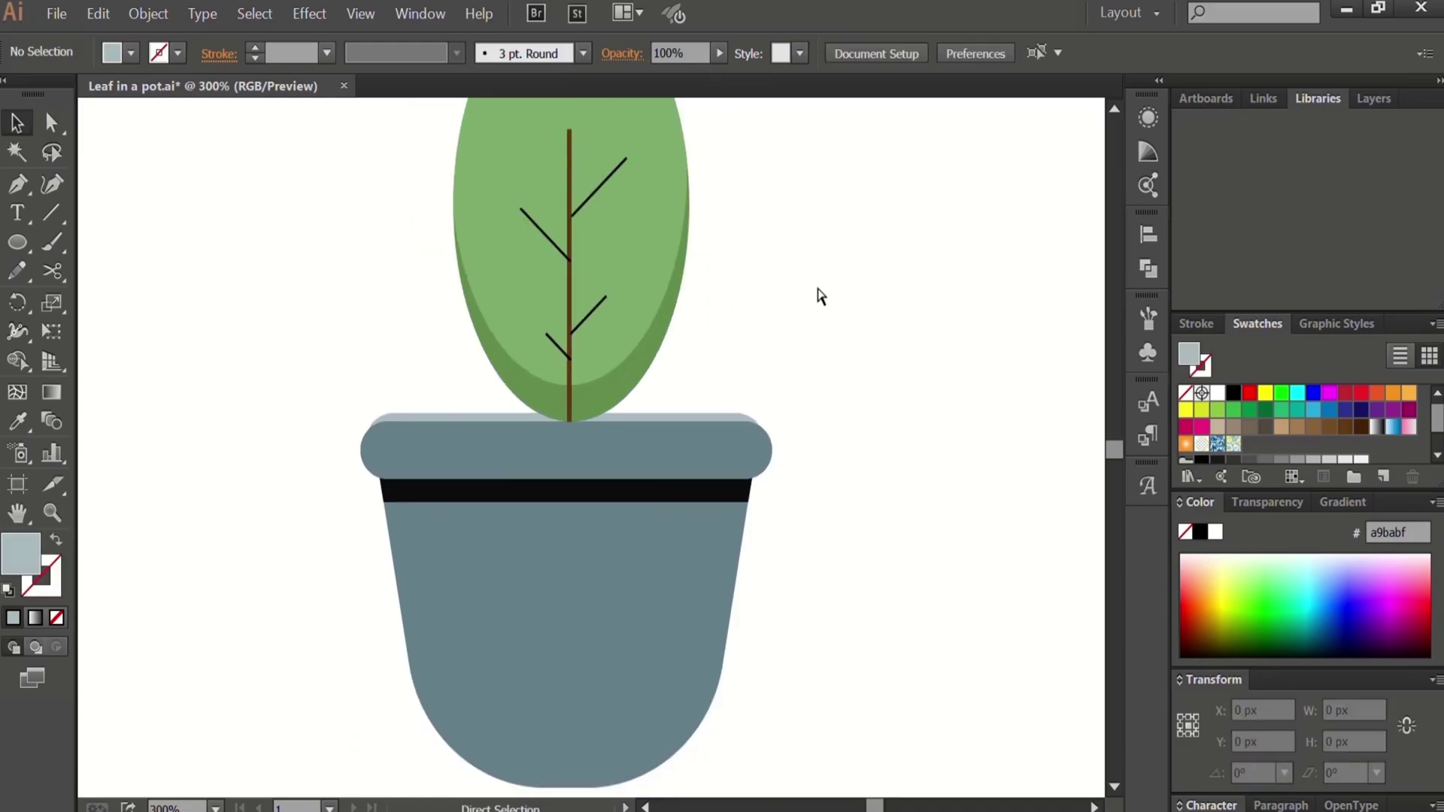
pyautogui.moveTo(818, 295); pyautogui.dragTo(920, 419)
pyautogui.hotkey('ctrl', '-')
pyautogui.hotkey('ctrl', '=')
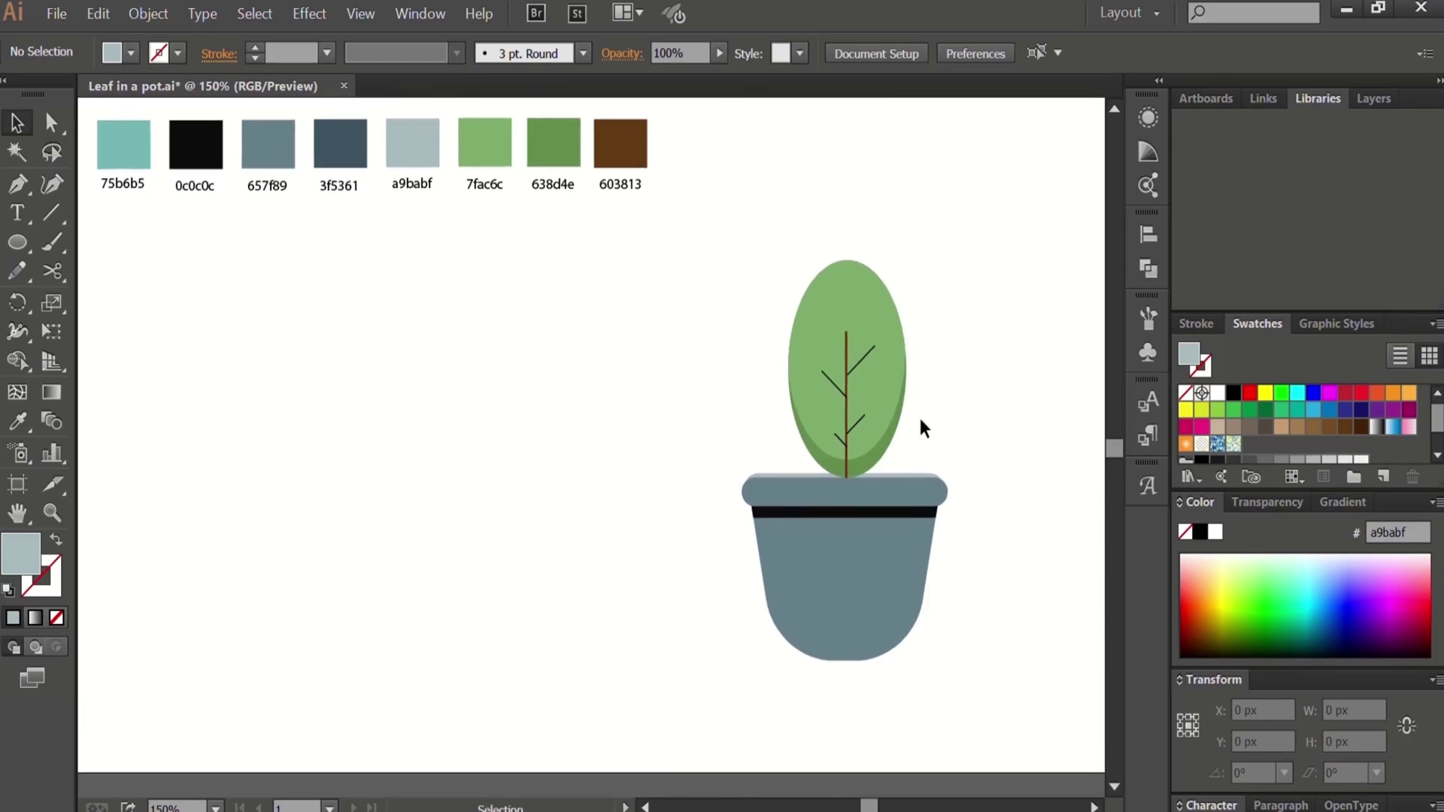
pyautogui.press('v')
pyautogui.moveTo(652, 250); pyautogui.dragTo(1072, 668)
pyautogui.moveTo(887, 623); pyautogui.dragTo(716, 613)
pyautogui.hotkey('ctrl', 'shift', 'a')
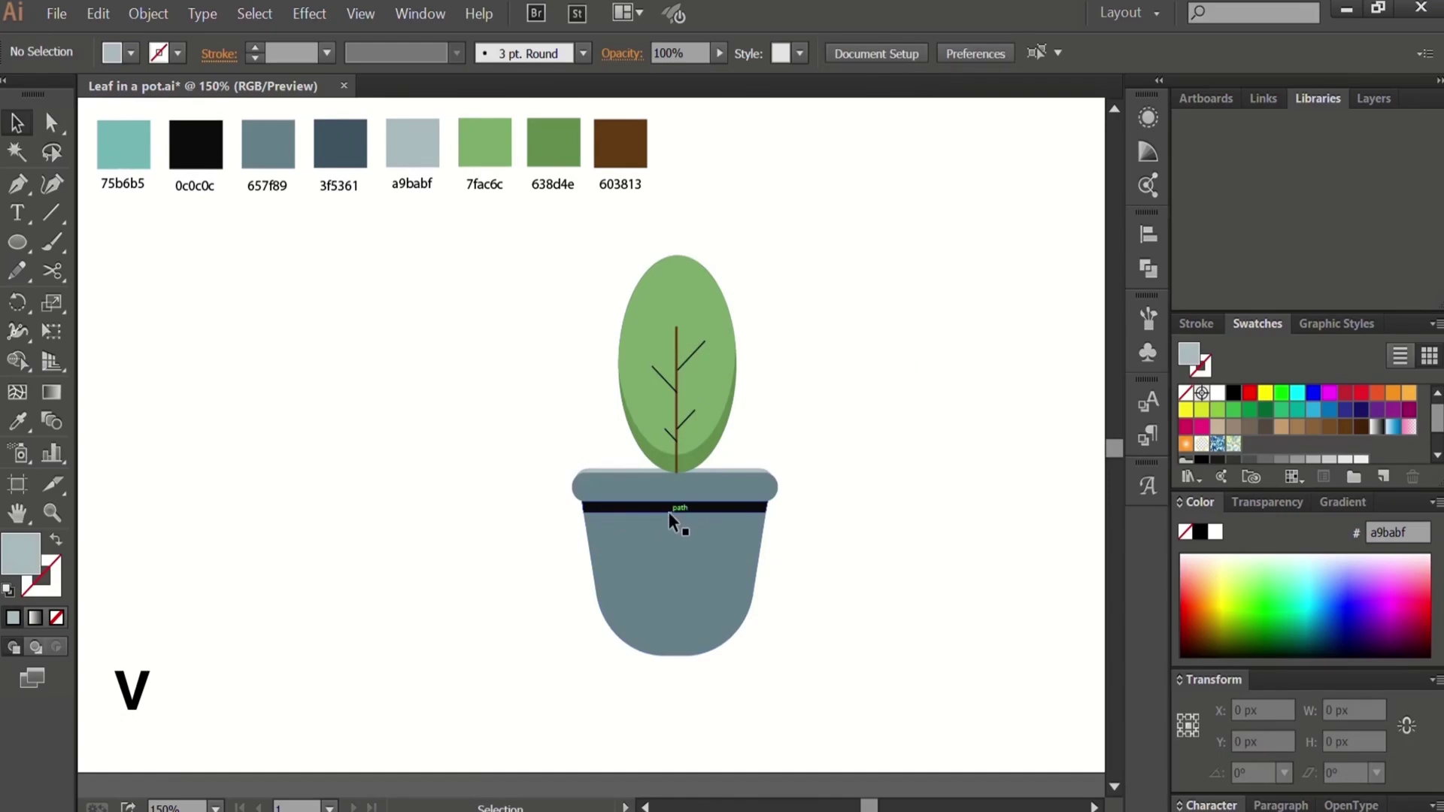
# Step: Draw a closed Pen shape about 301 by 142 px over the pot's lower body, starting at the black band's lower edge
pyautogui.press('p')
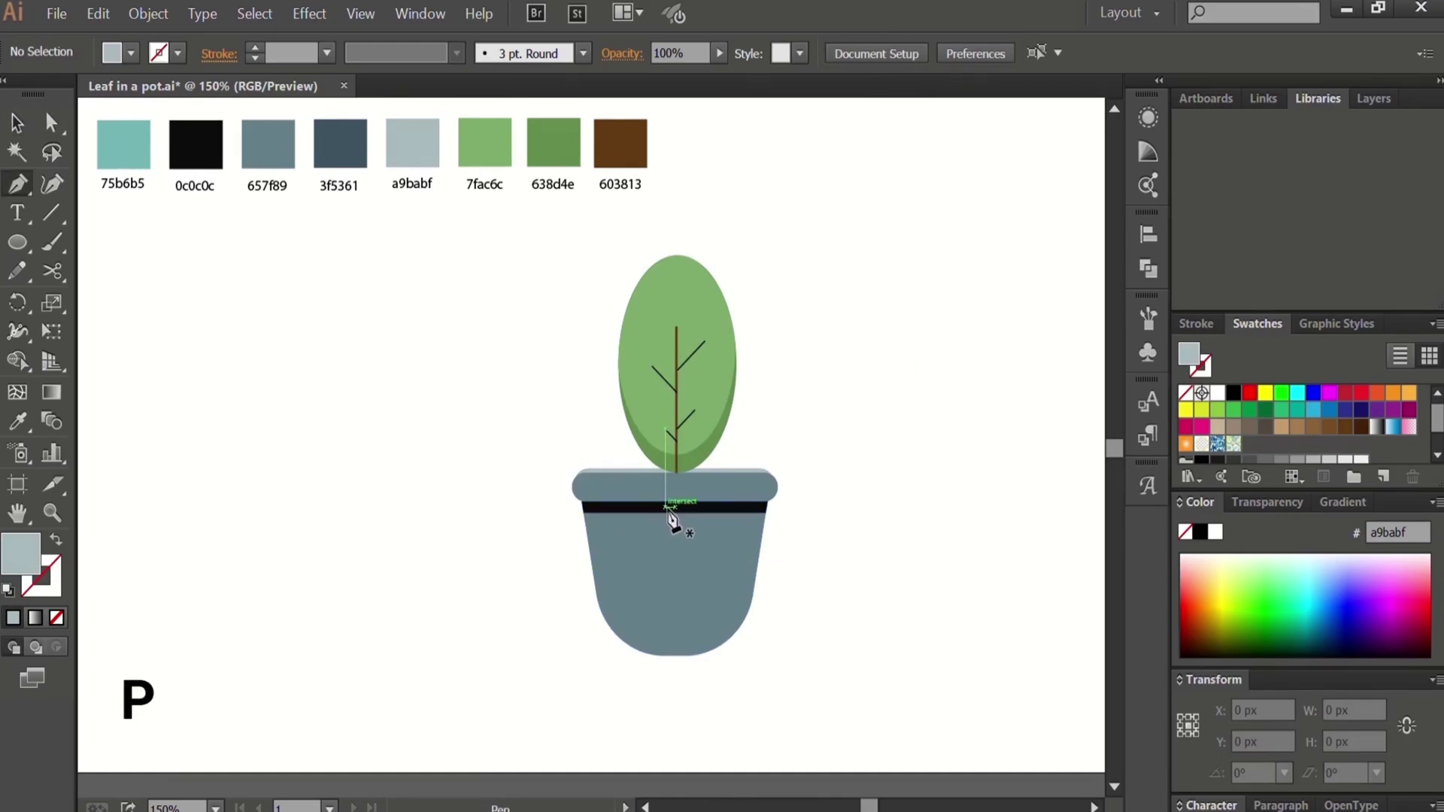
pyautogui.click(672, 513)
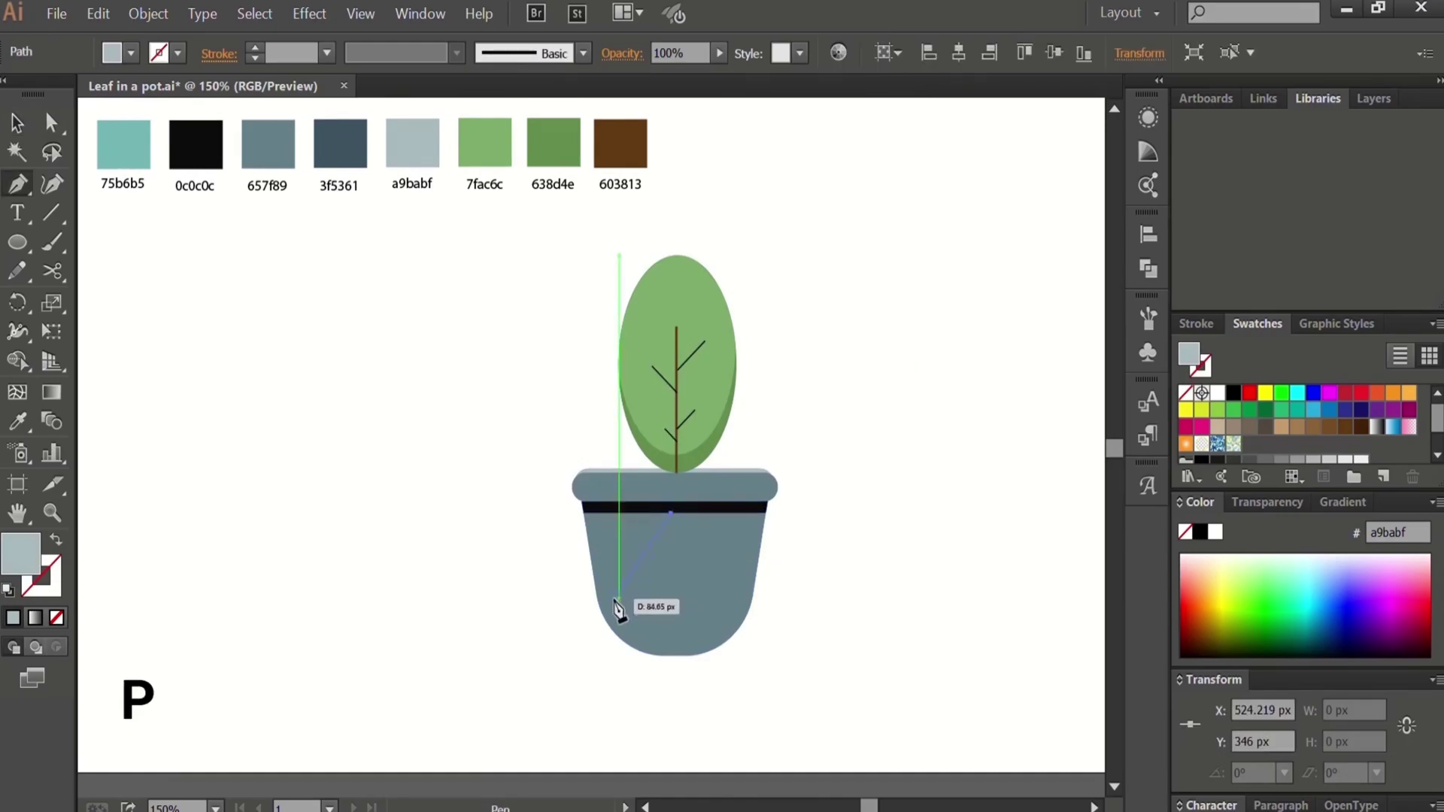
pyautogui.click(608, 540)
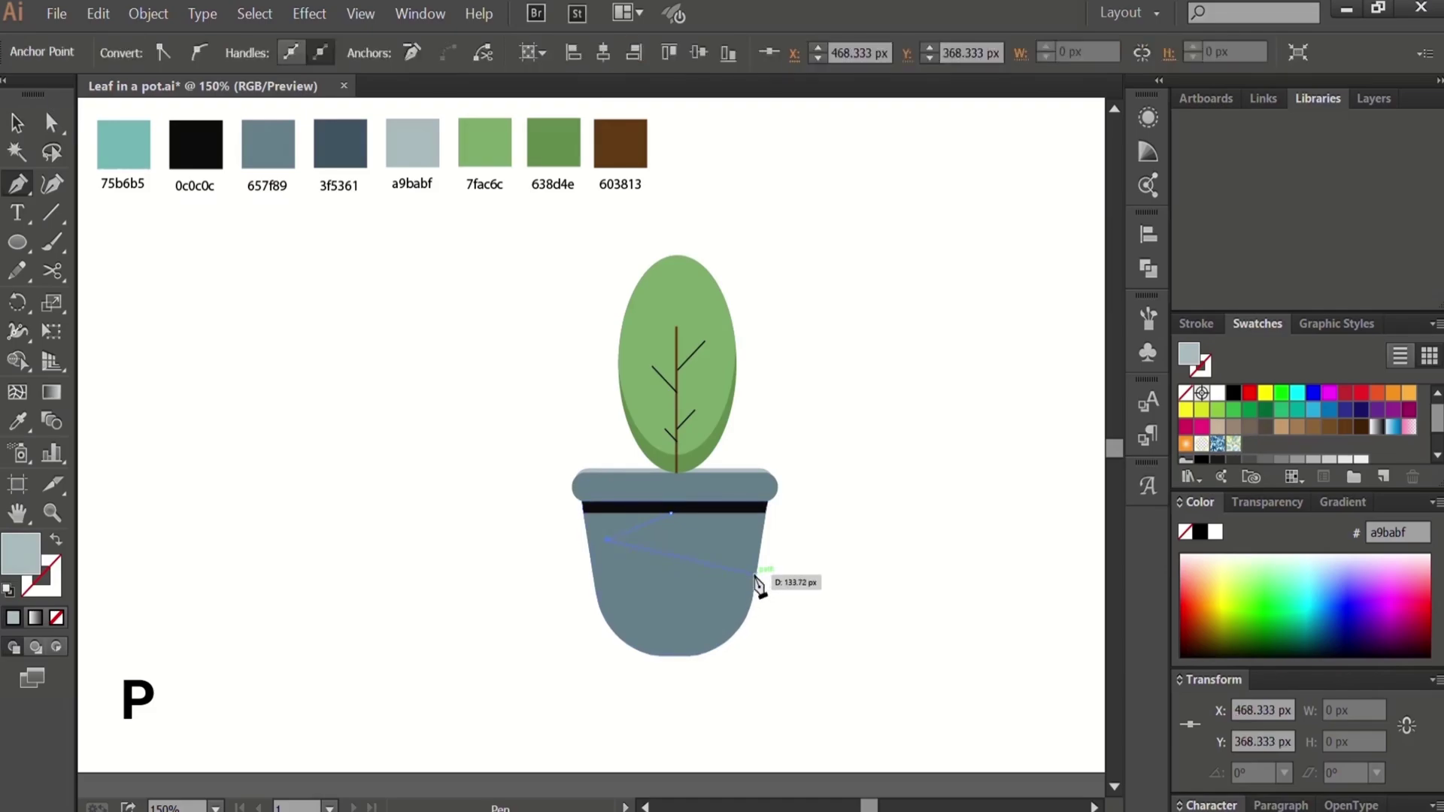
pyautogui.click(757, 575)
pyautogui.click(810, 651)
pyautogui.click(636, 684)
pyautogui.click(467, 595)
pyautogui.click(519, 518)
pyautogui.click(563, 514)
pyautogui.click(672, 514)
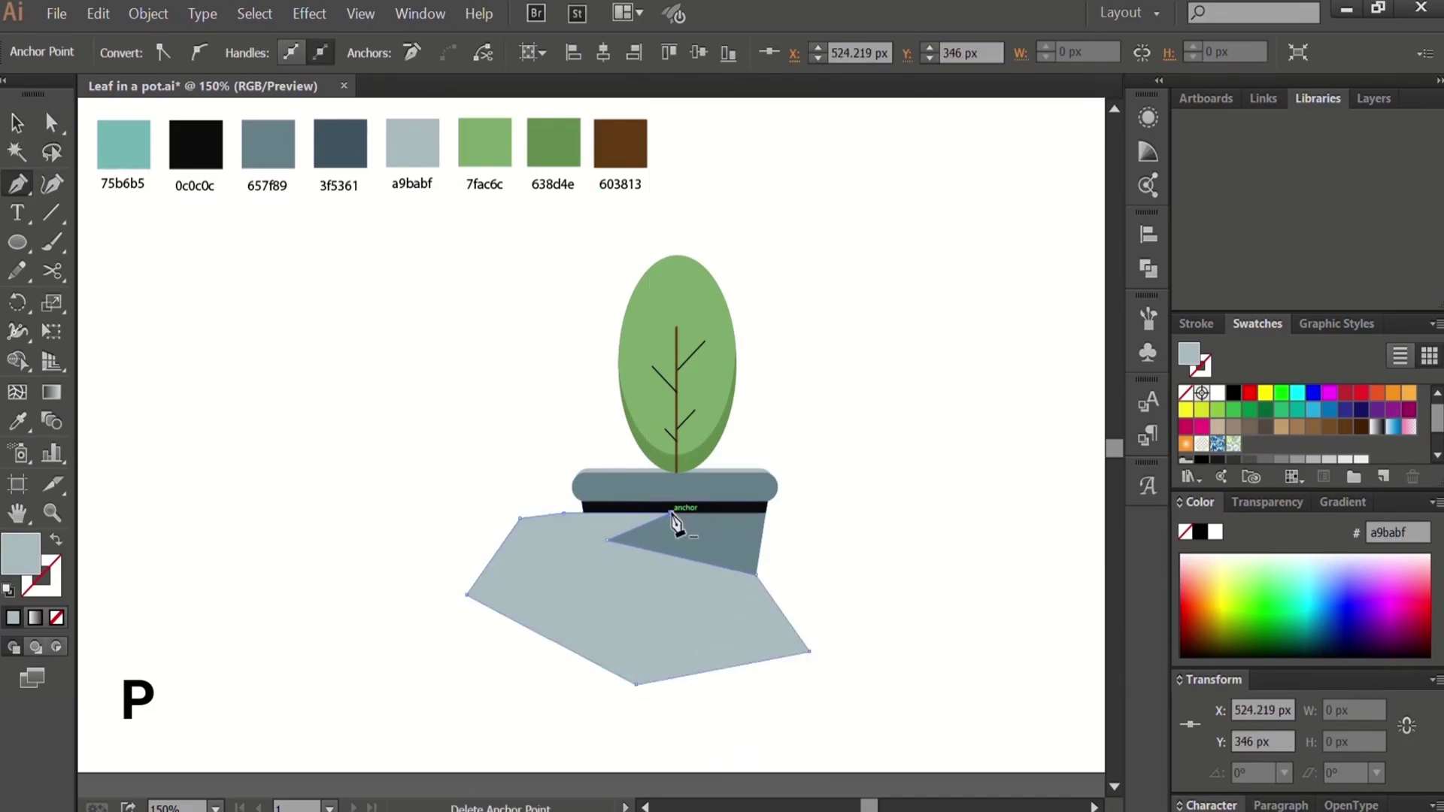
# Step: Fill the new shading shape with the dark blue-grey 3f5361 sample and select it
pyautogui.press('i')
pyautogui.click(340, 143)
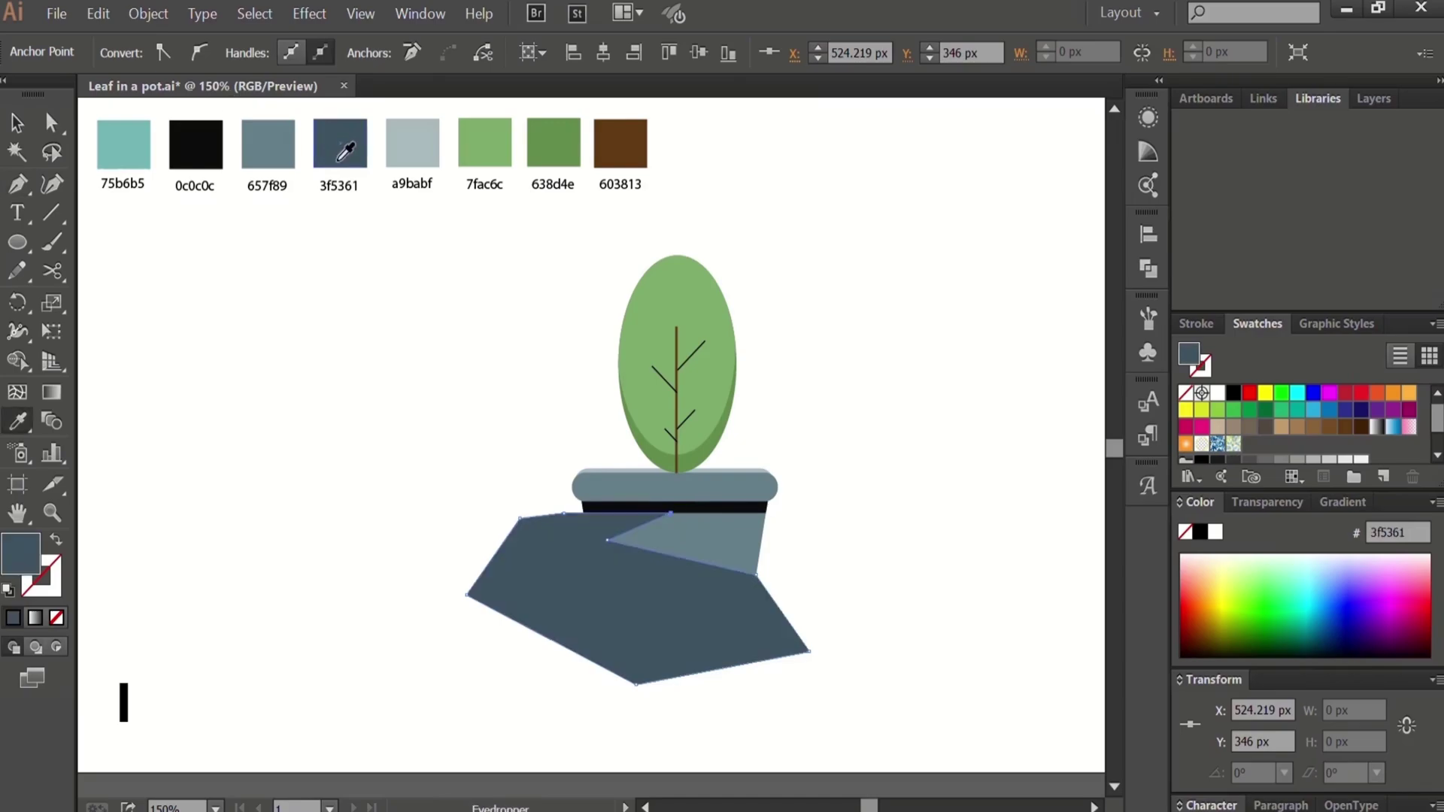
pyautogui.press('v')
pyautogui.click(427, 455)
pyautogui.click(584, 632)
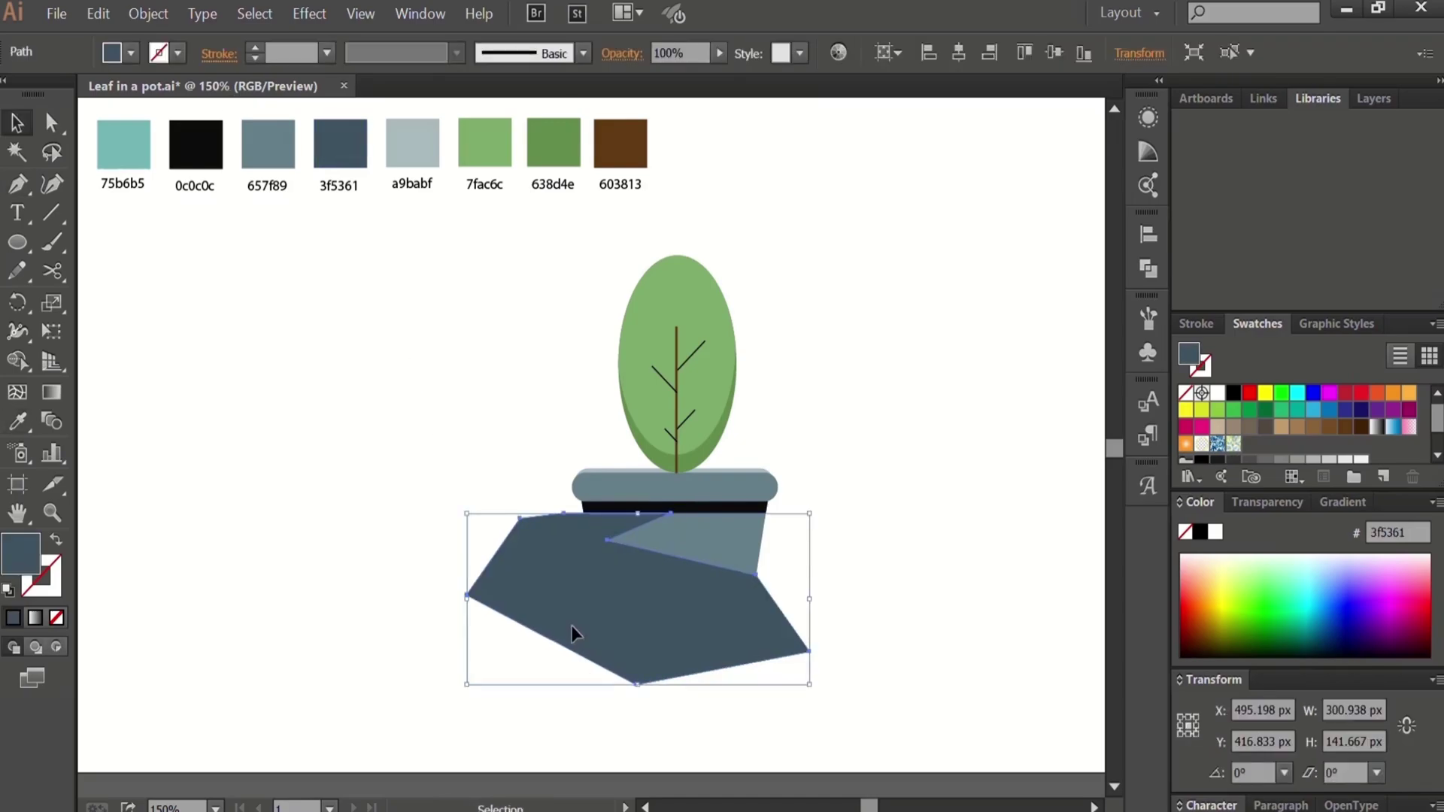
# Step: Convert the shading shape's inner left anchor on the pot to a smooth point
pyautogui.hotkey('ctrl', '+')
pyautogui.hotkey('ctrl', '+')
pyautogui.hotkey('ctrl', '+')
pyautogui.moveTo(595, 641); pyautogui.dragTo(409, 322)
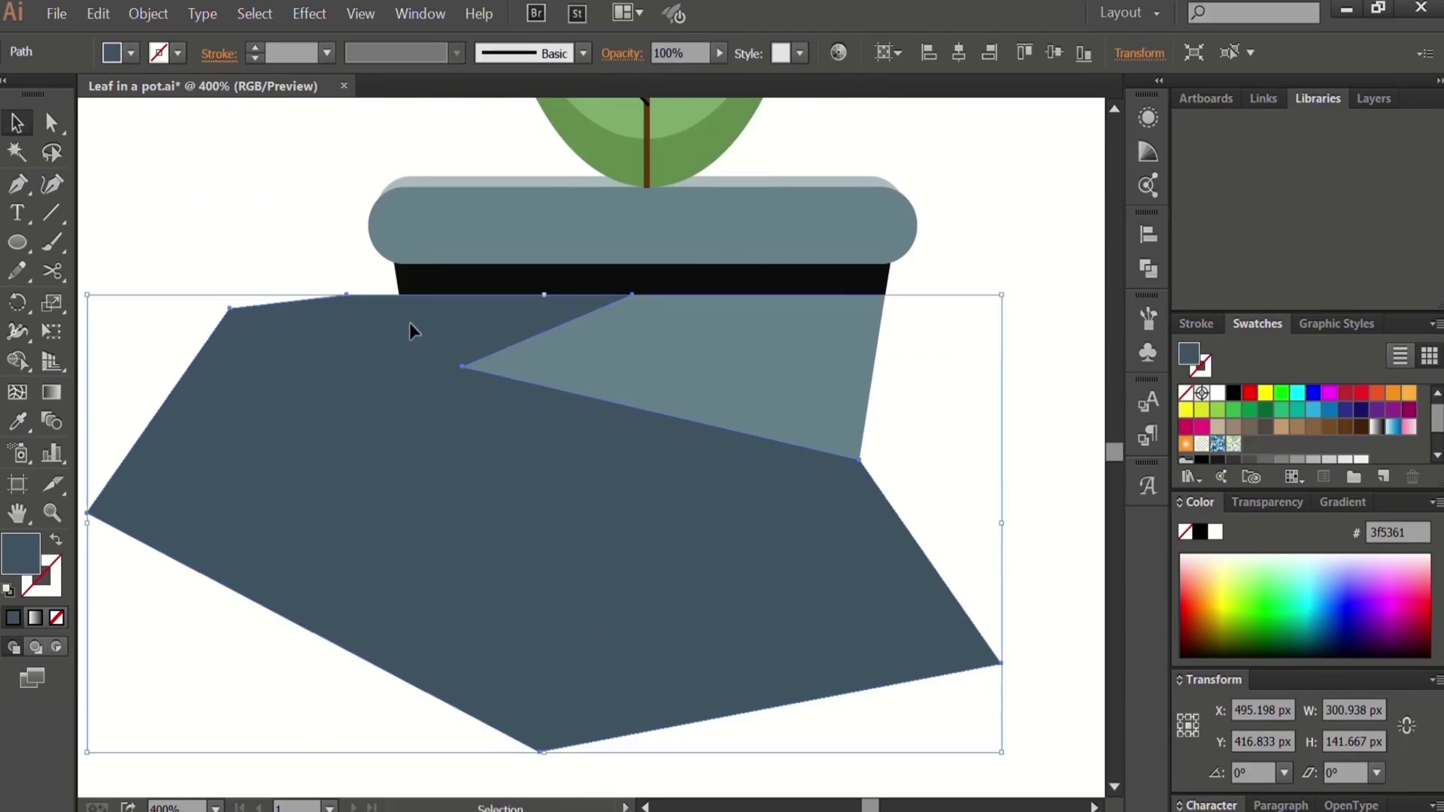
pyautogui.press('a')
pyautogui.click(465, 367)
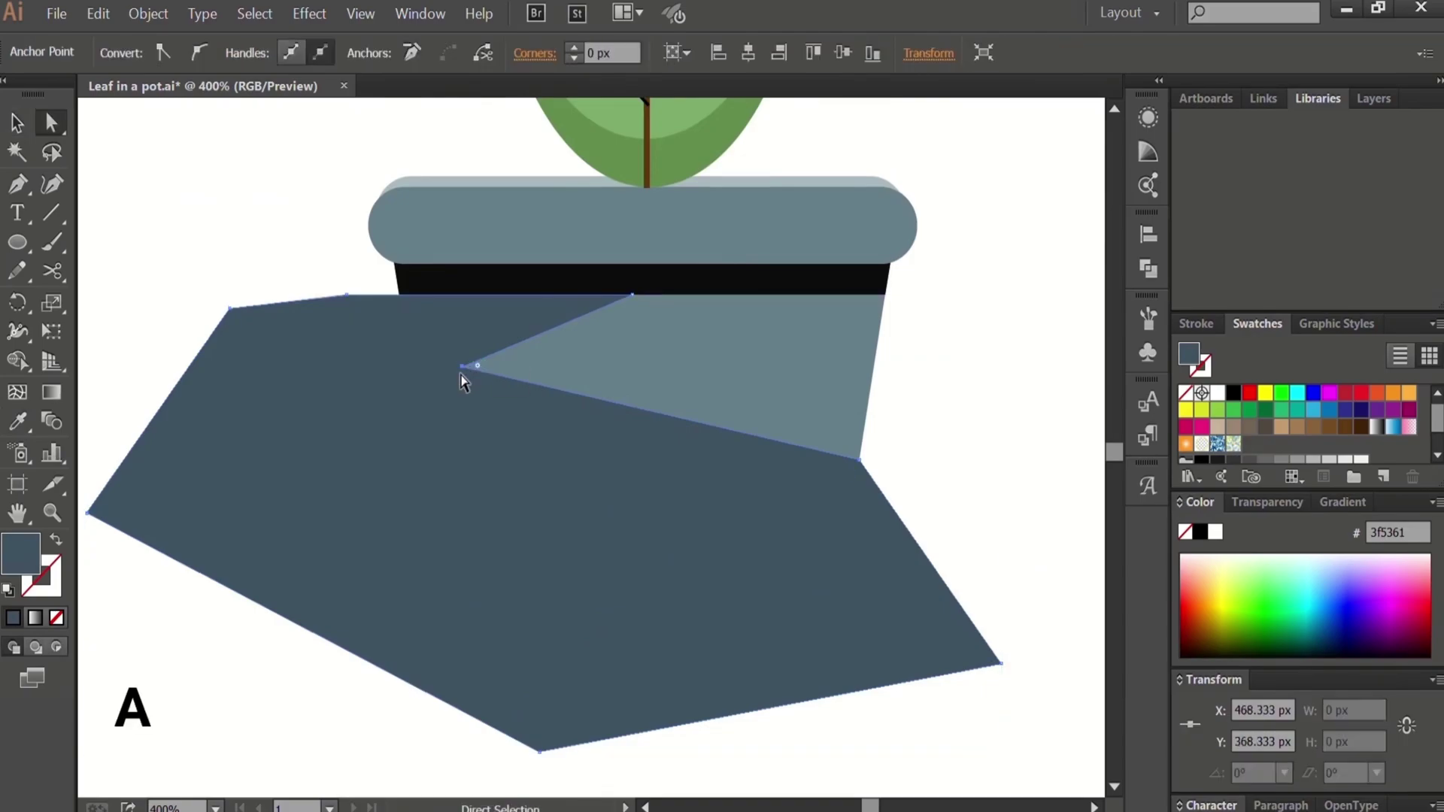
pyautogui.click(199, 52)
# Step: Smooth the shading anchor on the pot's right edge and pull its inner handle down to round the shading curve
pyautogui.click(861, 461)
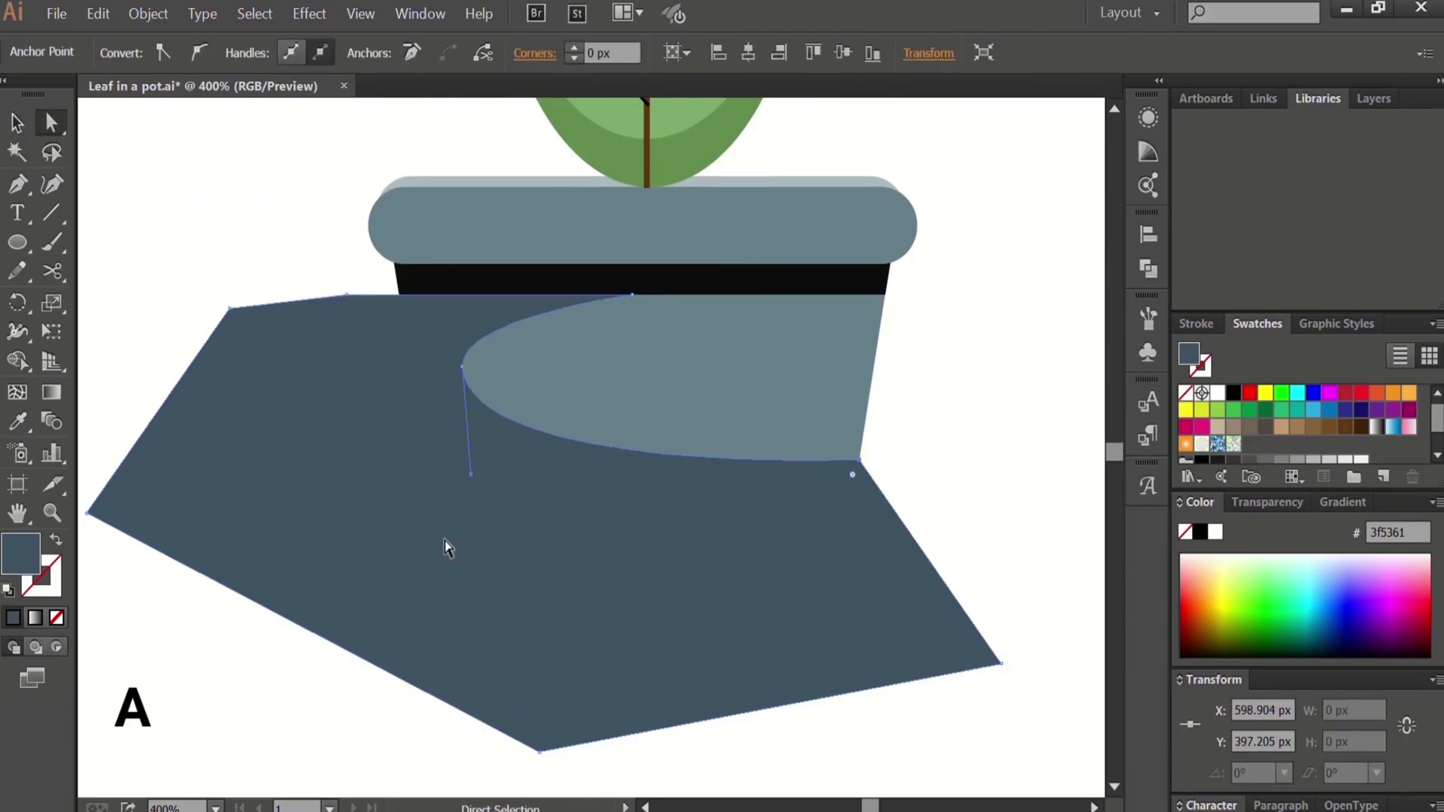
pyautogui.click(199, 52)
pyautogui.moveTo(789, 444); pyautogui.dragTo(767, 422)
pyautogui.click(751, 471)
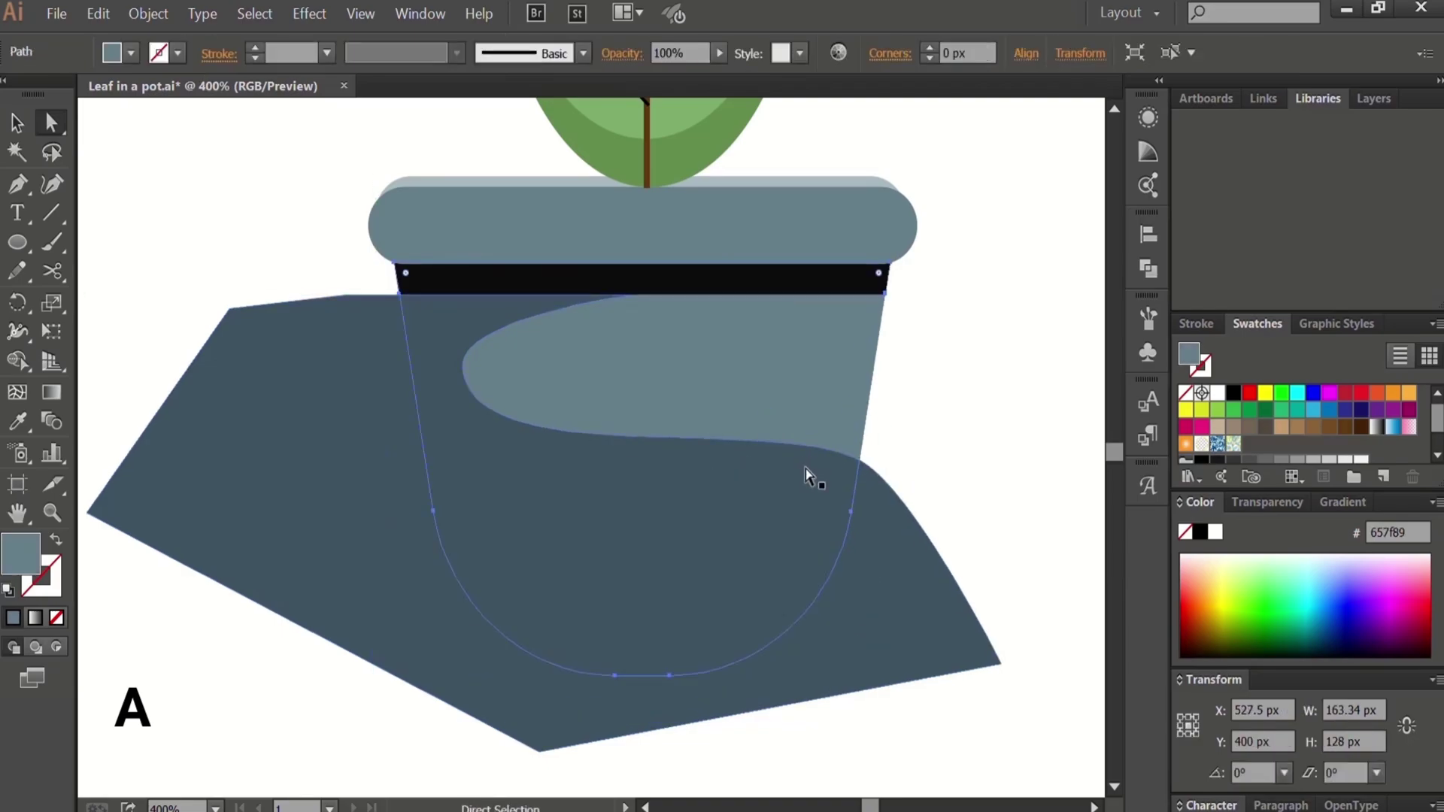
pyautogui.click(866, 474)
pyautogui.click(862, 460)
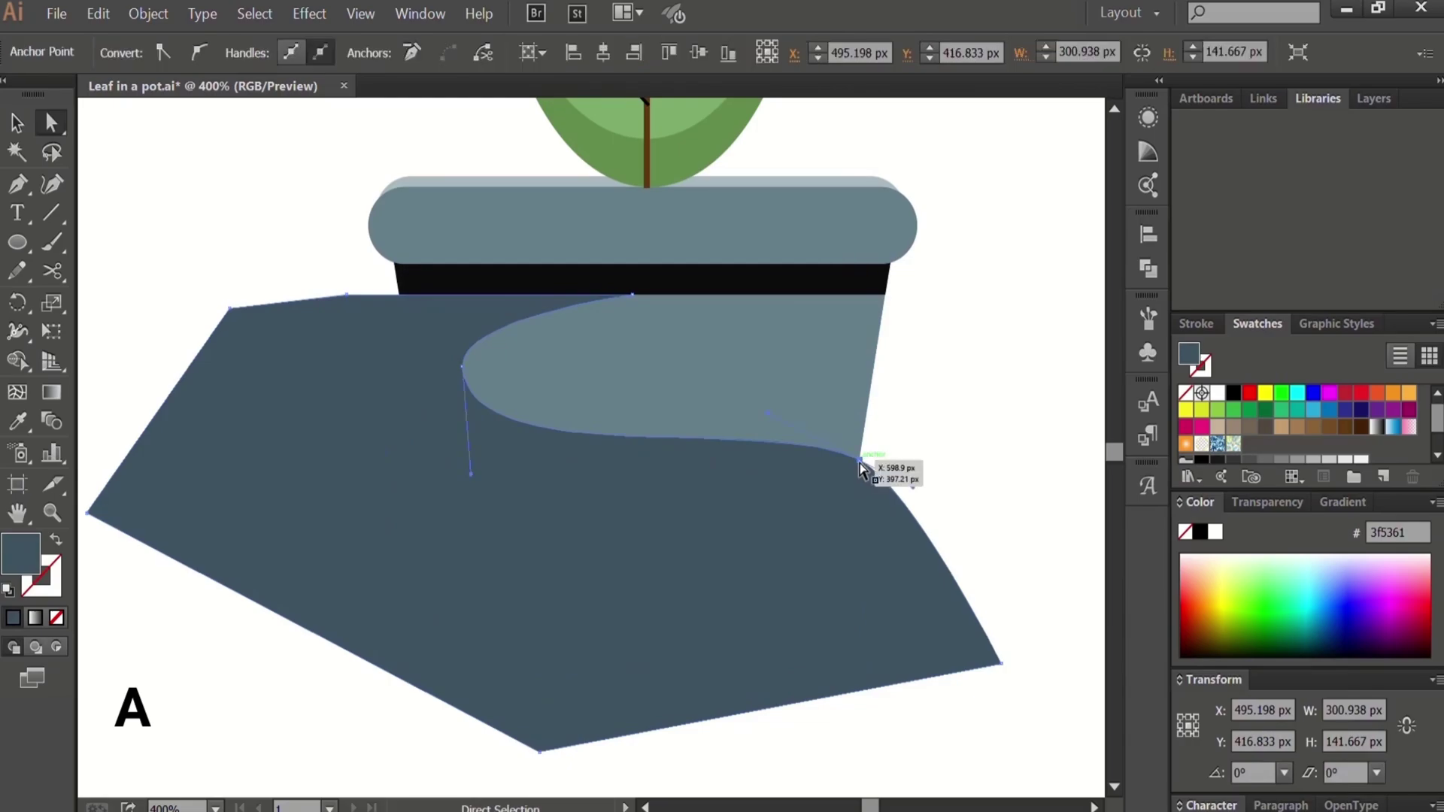
pyautogui.moveTo(766, 414); pyautogui.dragTo(706, 665)
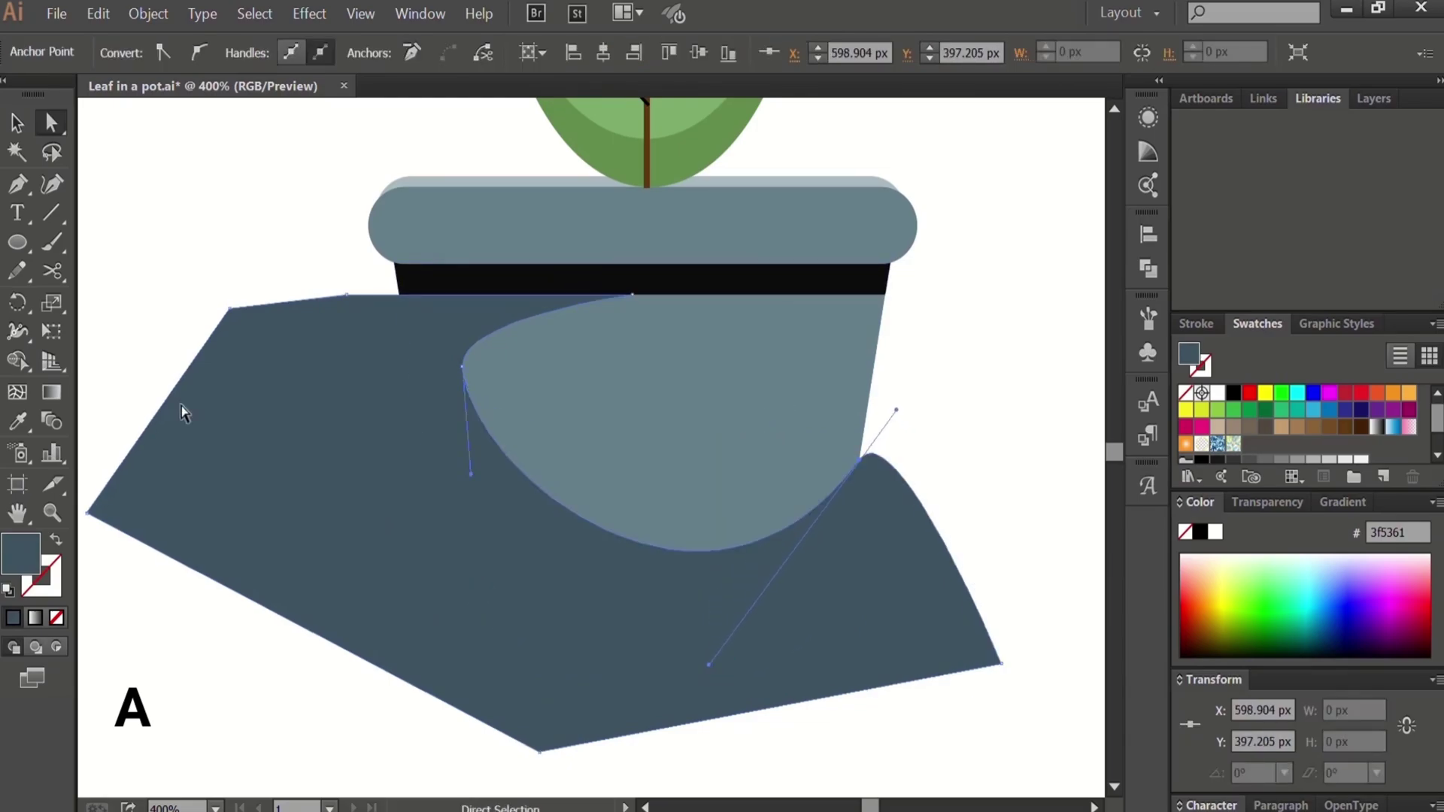
# Step: Lengthen the inner left anchor's lower handle downward to make the shading curve fuller
pyautogui.click(472, 483)
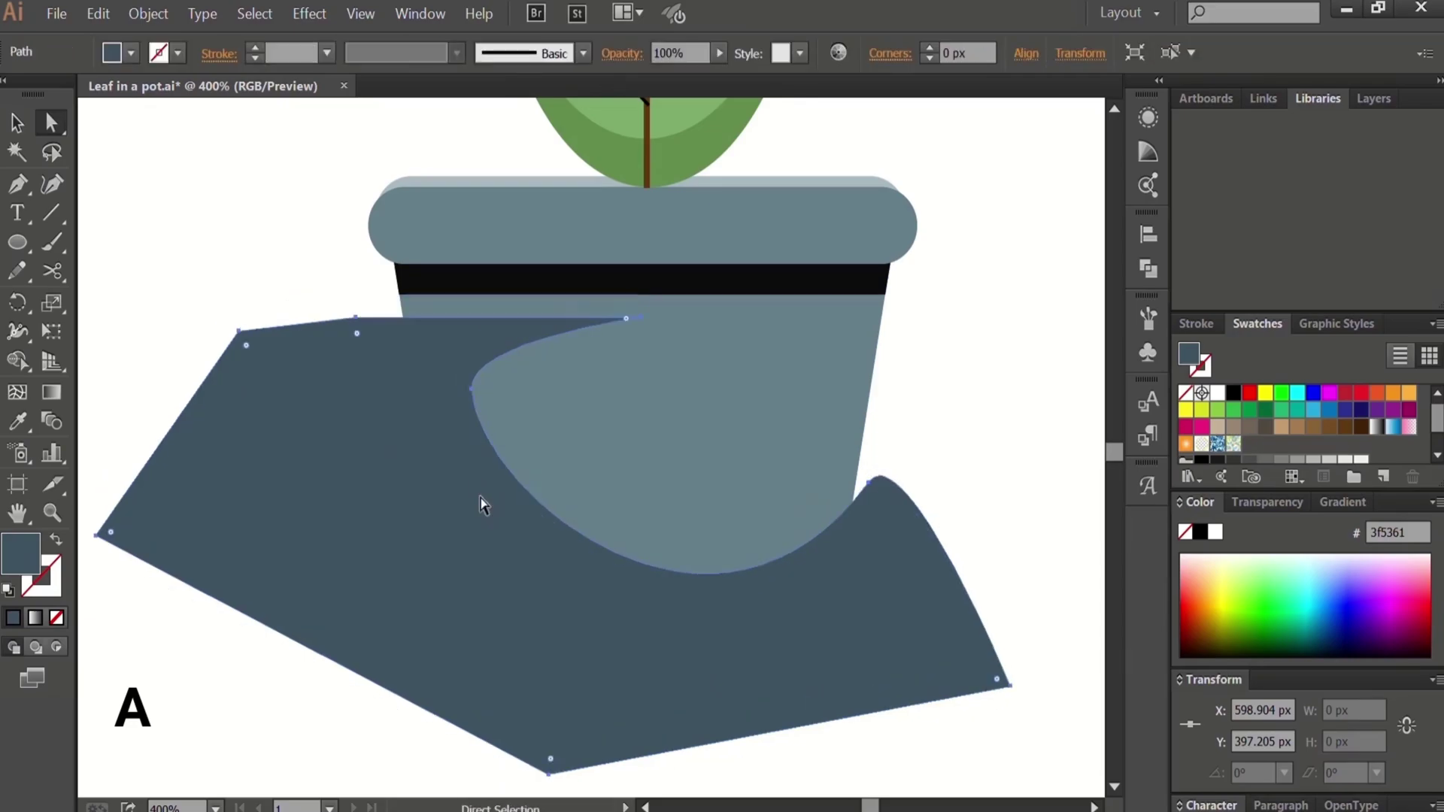
pyautogui.click(460, 365)
pyautogui.moveTo(464, 480); pyautogui.dragTo(463, 531)
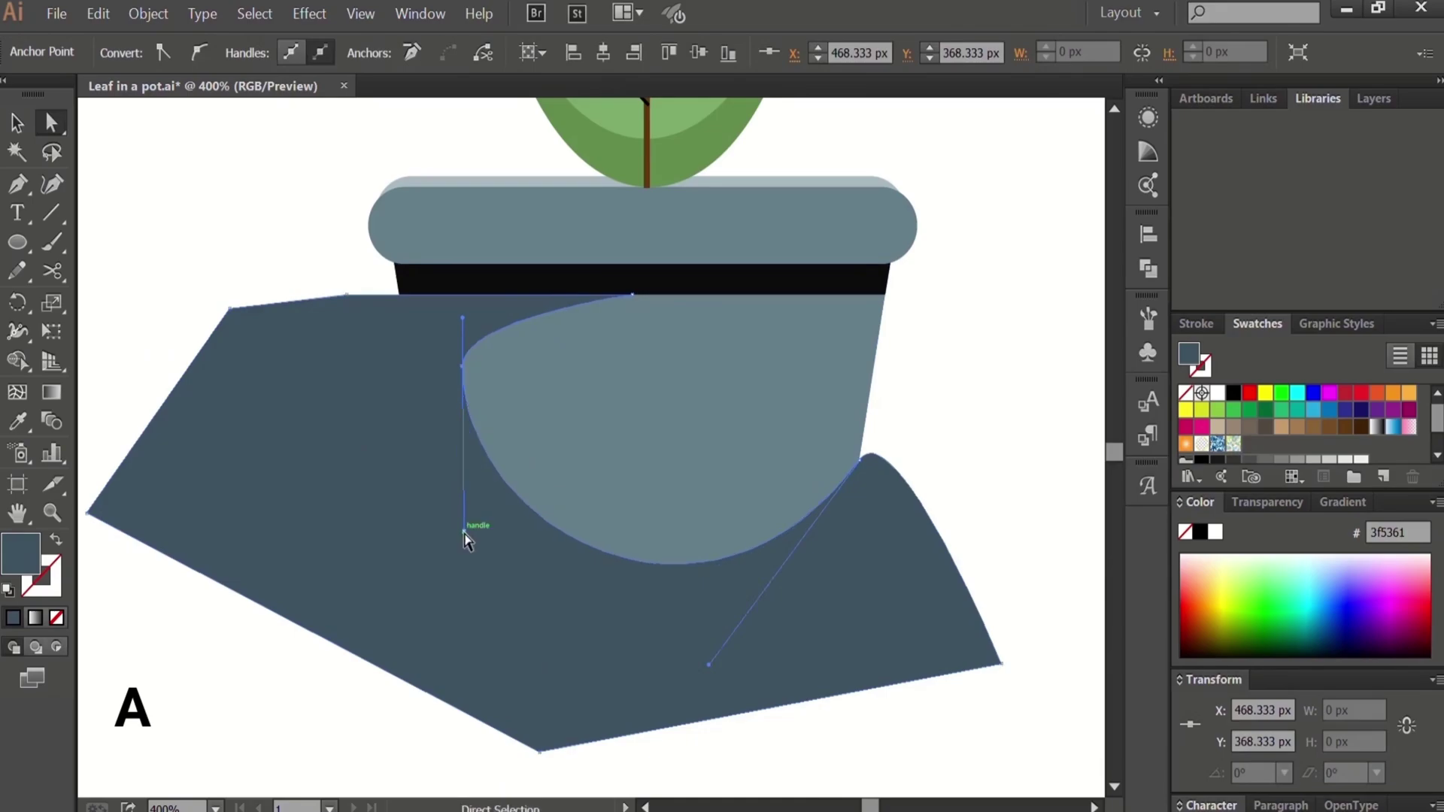
# Step: Refine the shading's inner curve in Outline view by adjusting its left anchor and both anchors' handles, and return to Preview
pyautogui.press('v')
pyautogui.click(994, 376)
pyautogui.moveTo(1022, 406); pyautogui.dragTo(420, 725)
pyautogui.hotkey('ctrl', 'y')
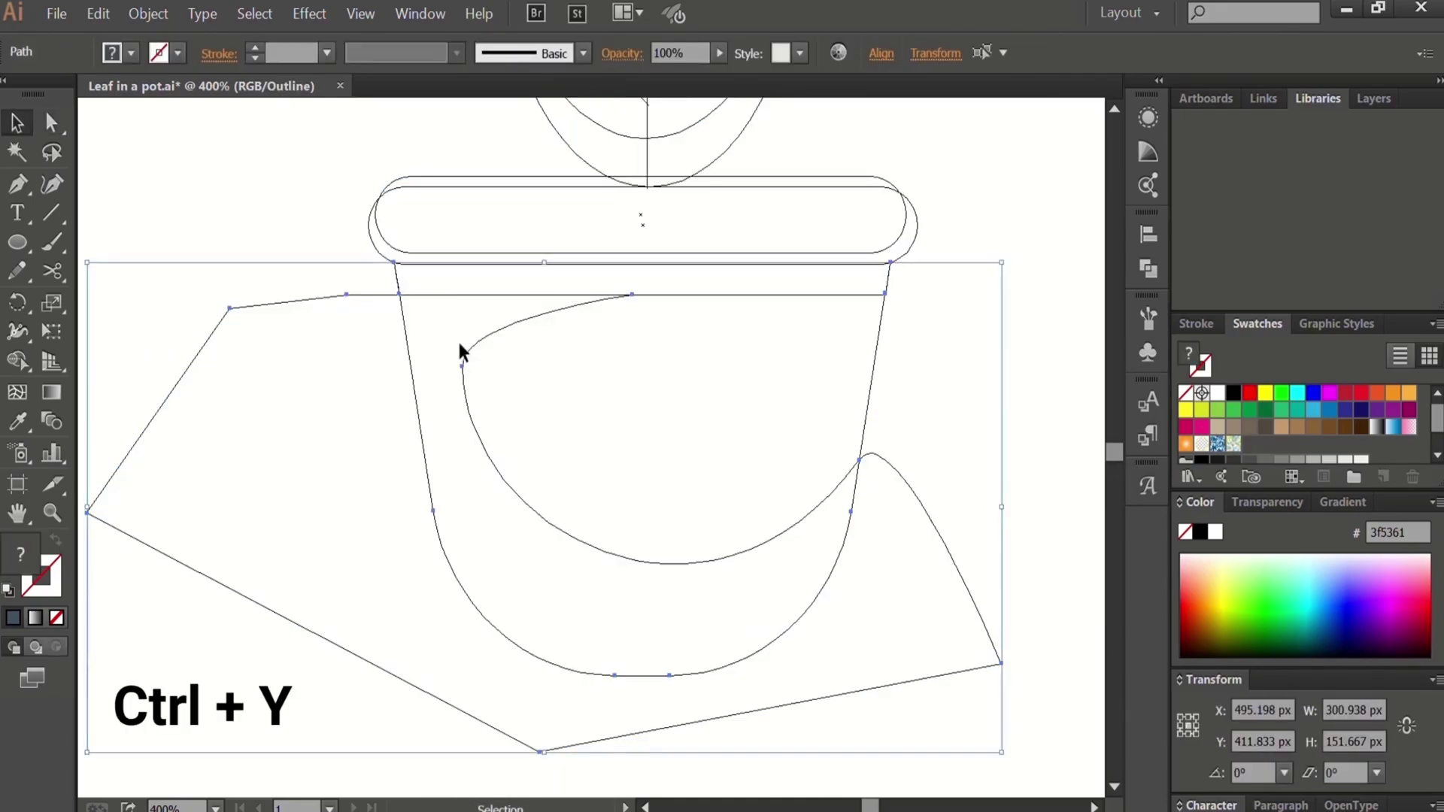
pyautogui.press('a')
pyautogui.click(462, 369)
pyautogui.moveTo(462, 531); pyautogui.dragTo(494, 611)
pyautogui.moveTo(458, 321)
pyautogui.mouseDown()
pyautogui.moveTo(460, 381)
pyautogui.moveTo(462, 312)
pyautogui.mouseUp()
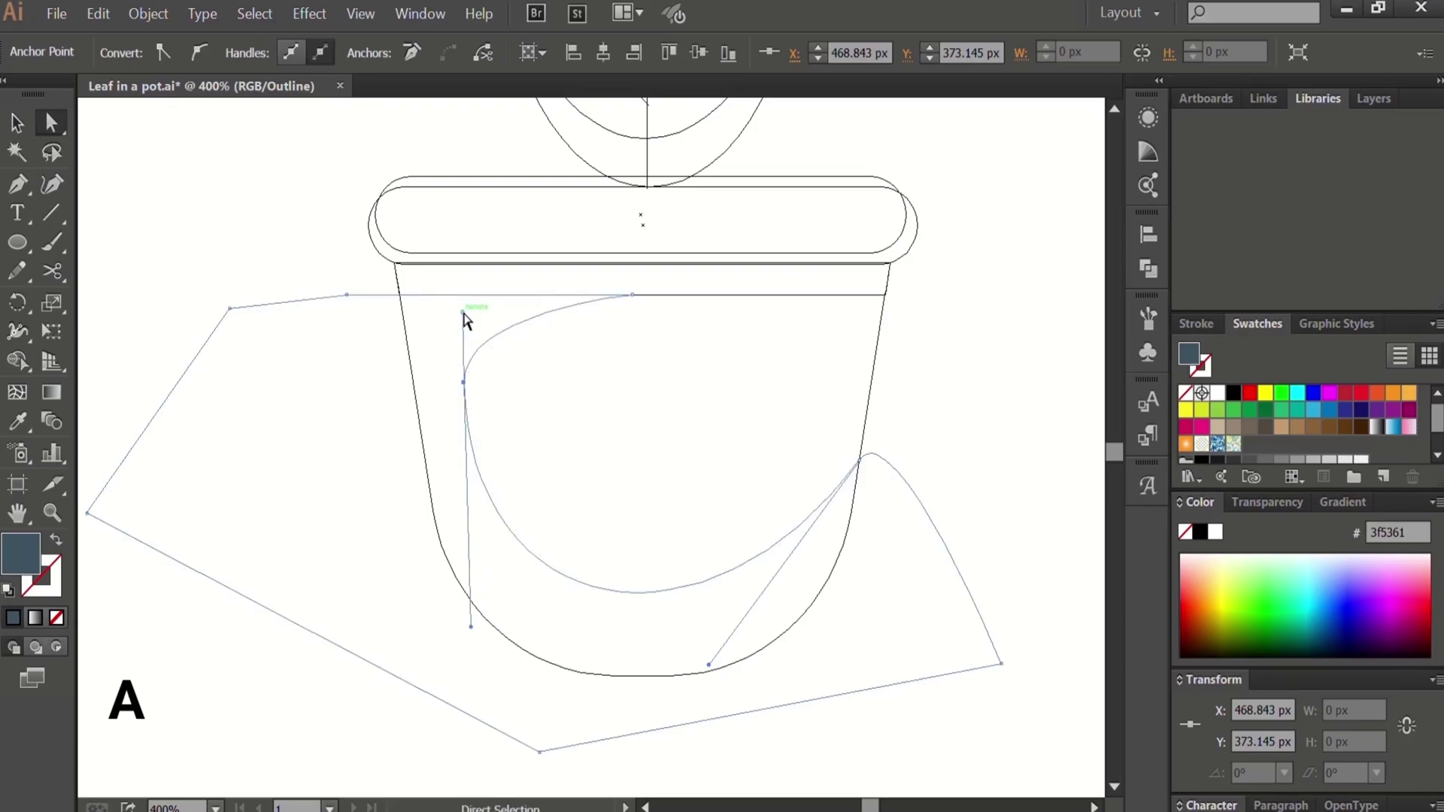
pyautogui.moveTo(708, 664); pyautogui.dragTo(689, 699)
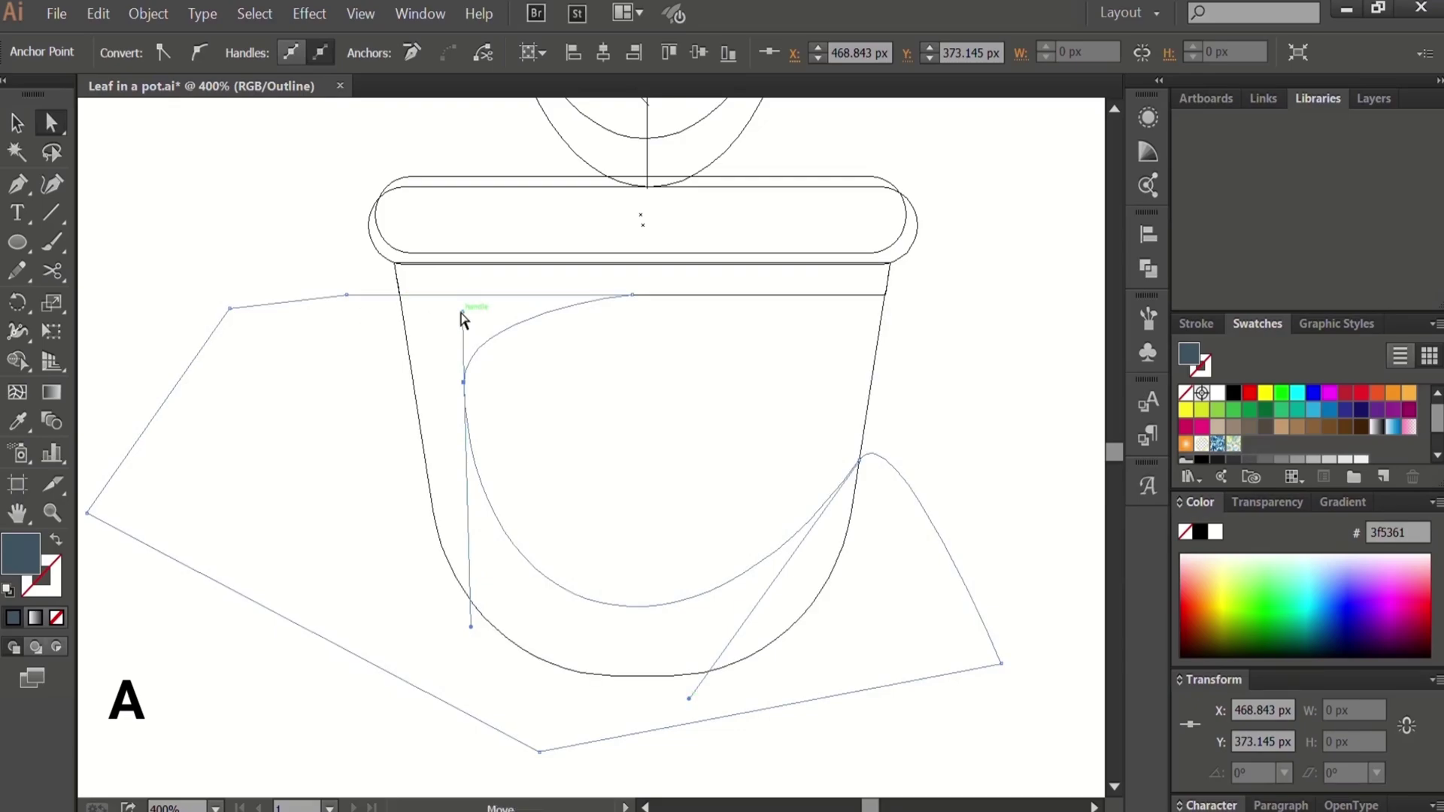
pyautogui.moveTo(463, 310); pyautogui.dragTo(465, 297)
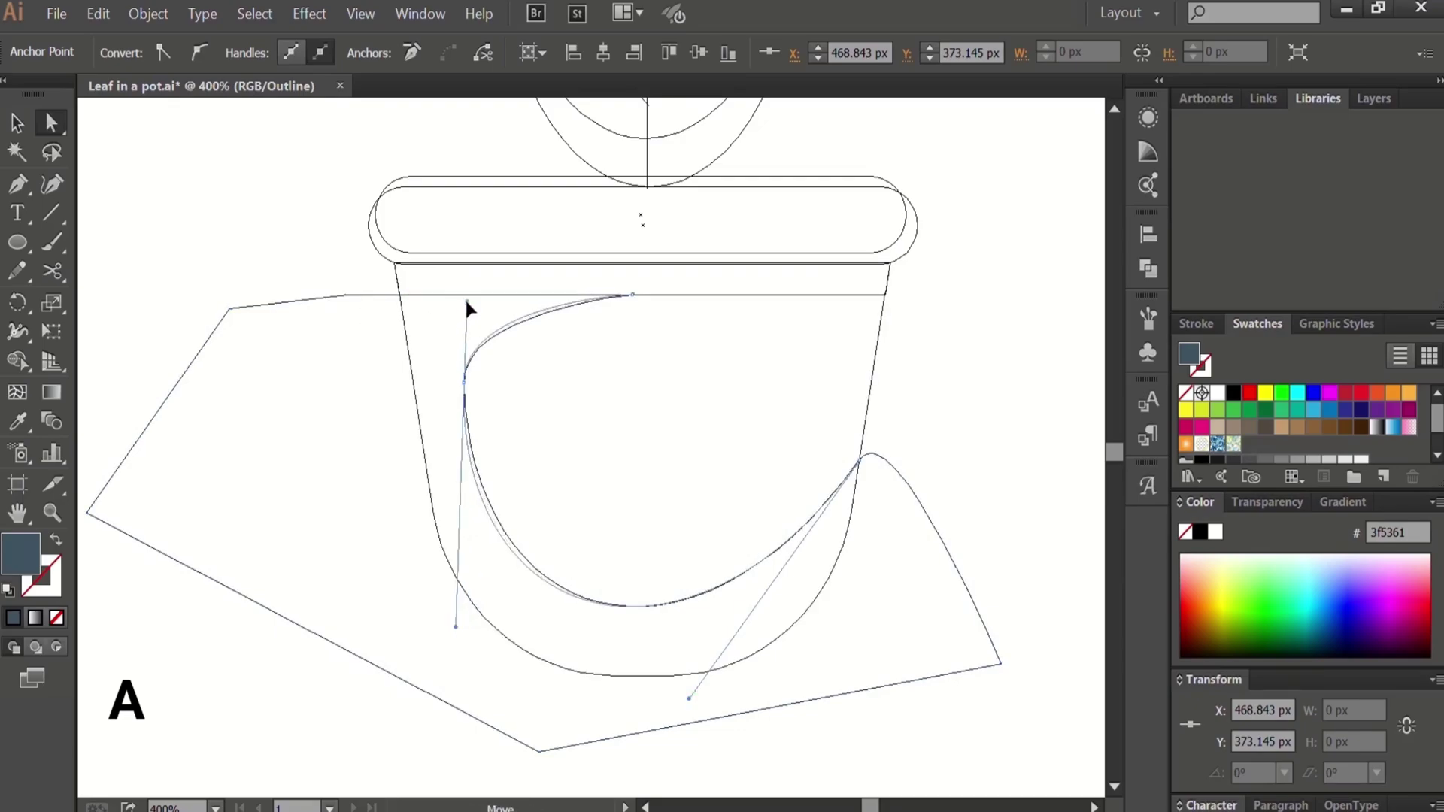
pyautogui.click(989, 416)
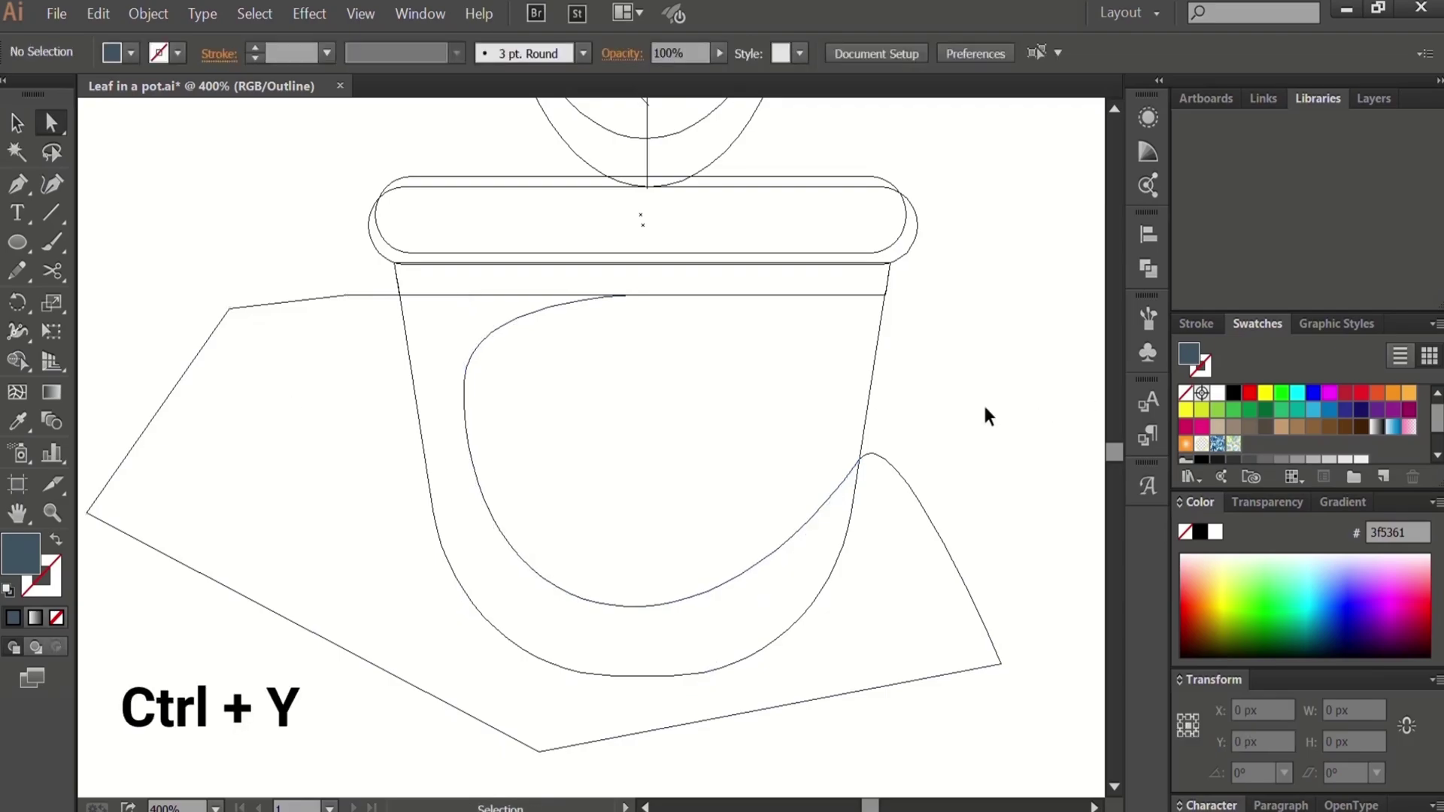
pyautogui.hotkey('ctrl', 'y')
# Step: Trim the parts of the dark shading outside the pot body with the Shape Builder
pyautogui.hotkey('ctrl', '-')
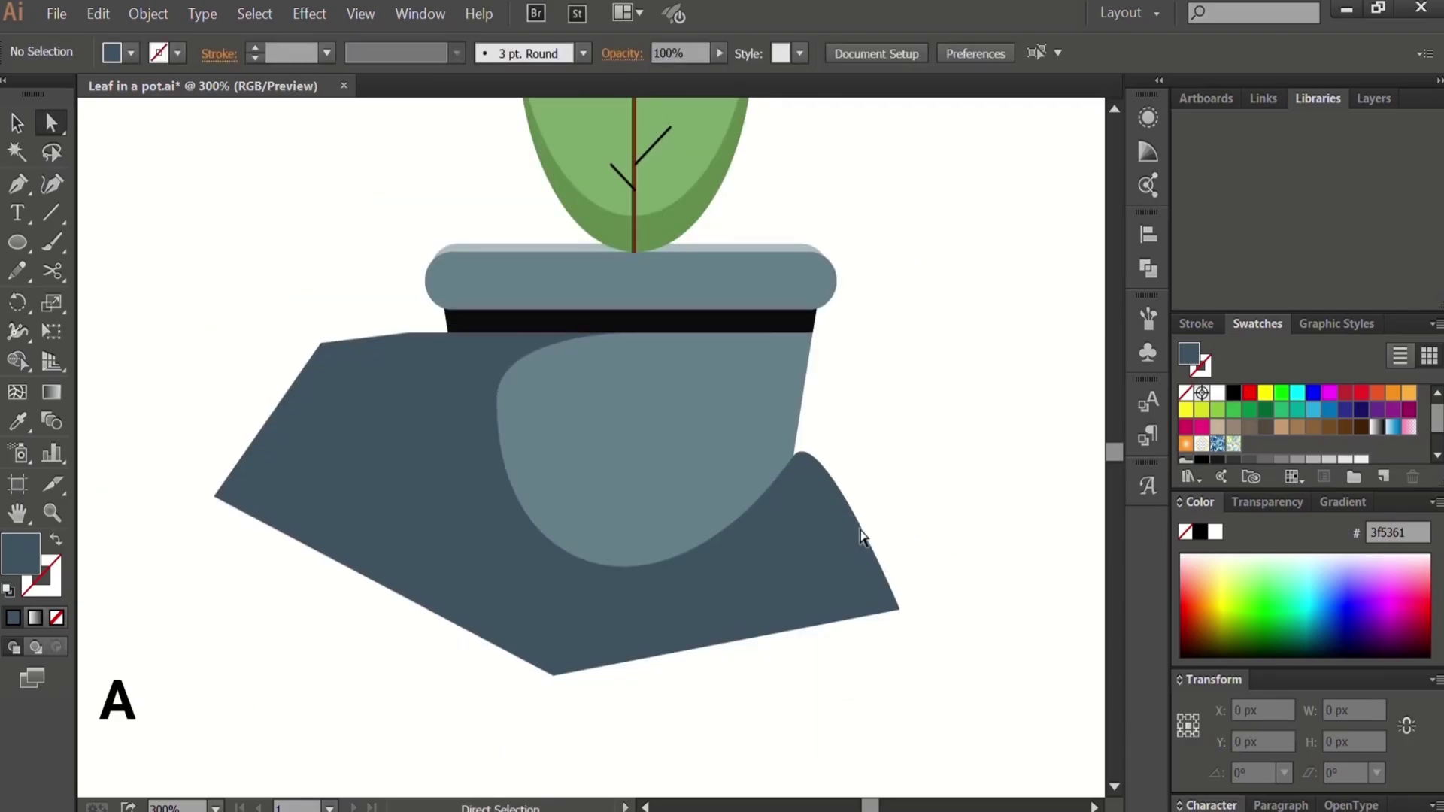
pyautogui.click(678, 538)
pyautogui.click(233, 412)
pyautogui.moveTo(242, 348); pyautogui.dragTo(981, 675)
pyautogui.hotkey('shift', 'm')
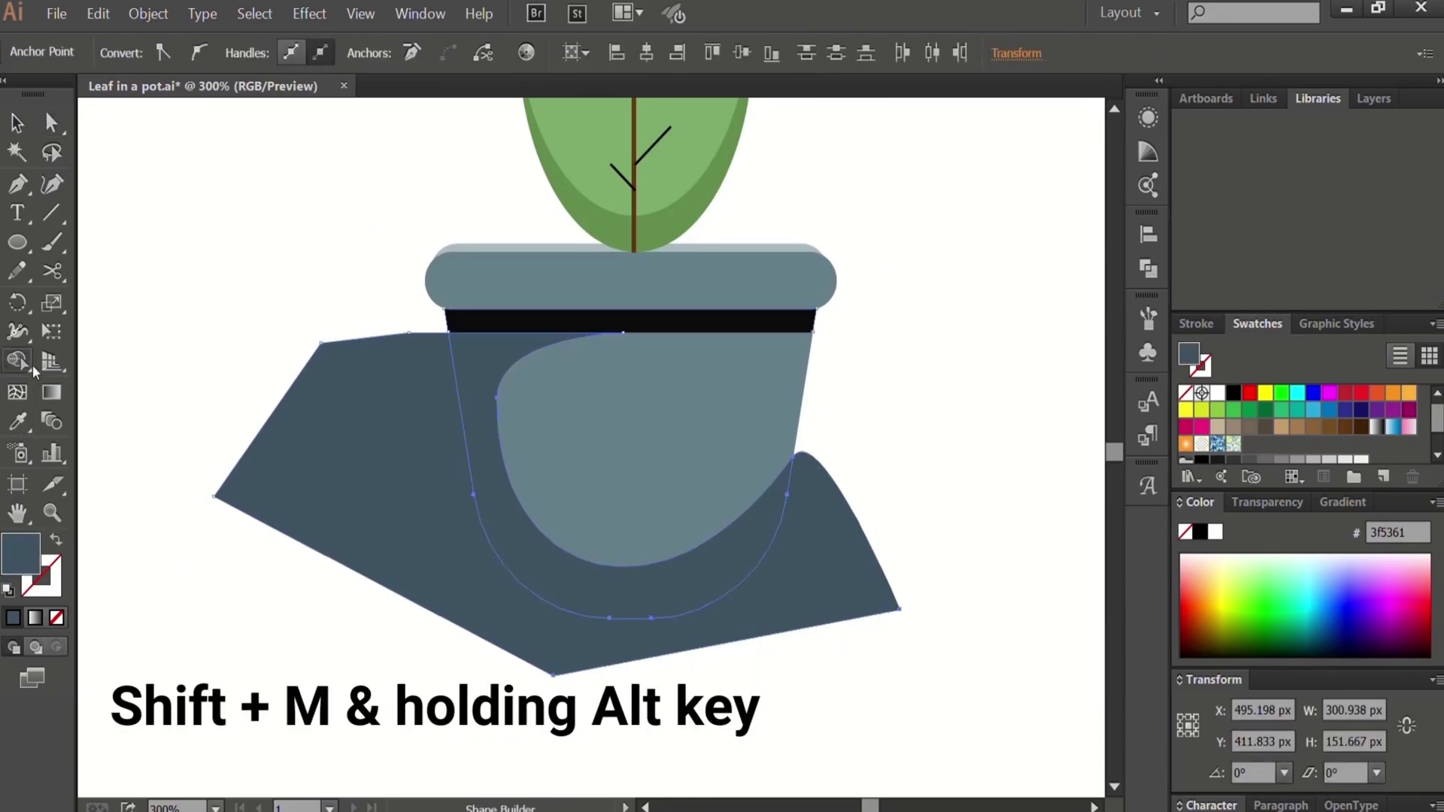
pyautogui.keyDown('alt'); pyautogui.click(427, 517); pyautogui.keyUp('alt')
pyautogui.click(14, 129)
pyautogui.click(336, 457)
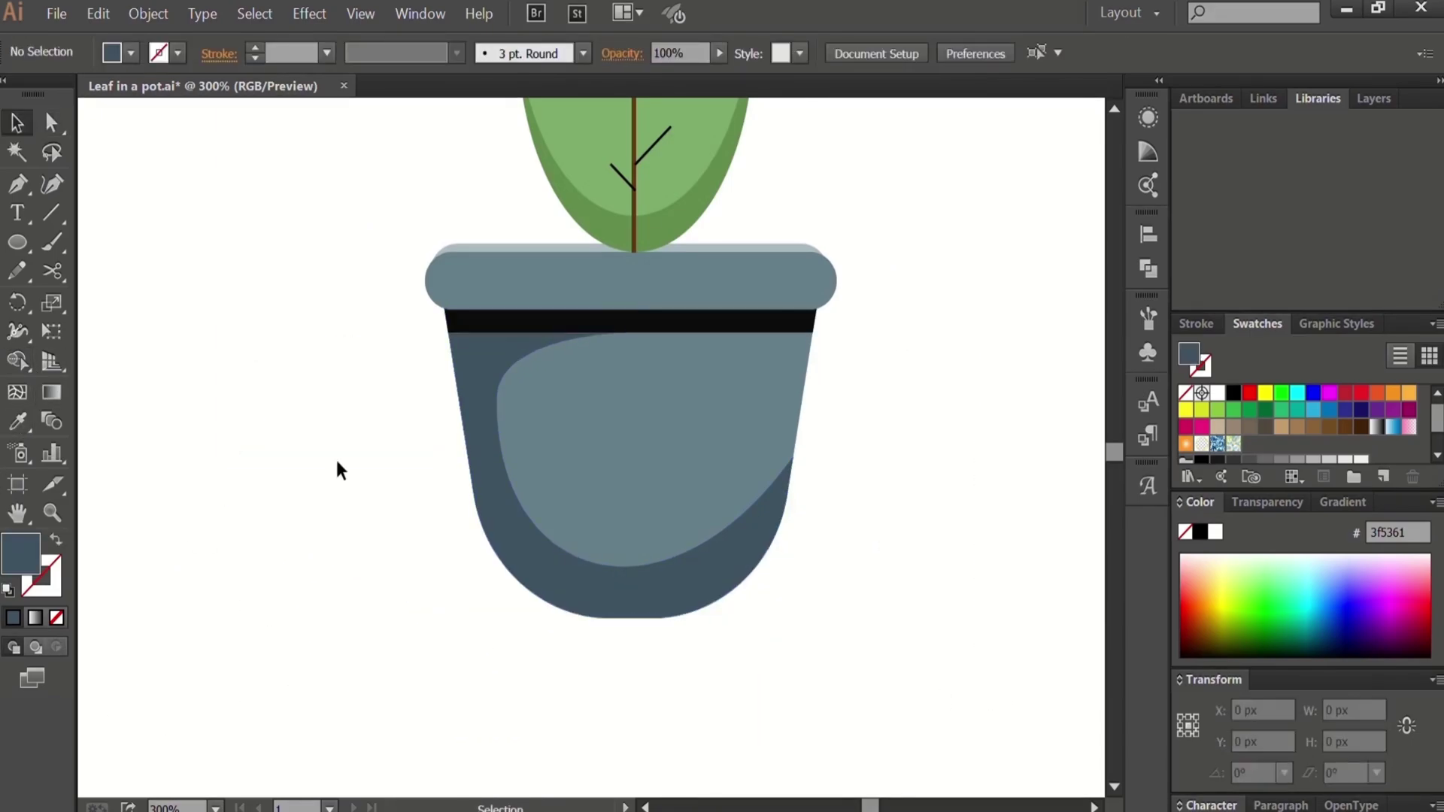
# Step: Draw a flat ellipse about 120 by 20 px under the base of the pot
pyautogui.hotkey('ctrl', '-')
pyautogui.hotkey('ctrl', '-')
pyautogui.moveTo(339, 433); pyautogui.dragTo(379, 556)
pyautogui.press('l')
pyautogui.moveTo(584, 698); pyautogui.dragTo(616, 711)
# Step: Fill the ellipse with the black 0c0c0c sample and set its opacity to 25%
pyautogui.press('i')
pyautogui.click(148, 184)
pyautogui.press('v')
pyautogui.click(1148, 115)
pyautogui.scroll(-1, 1033, 220)
pyautogui.click(926, 246)
pyautogui.moveTo(921, 299); pyautogui.dragTo(854, 318)
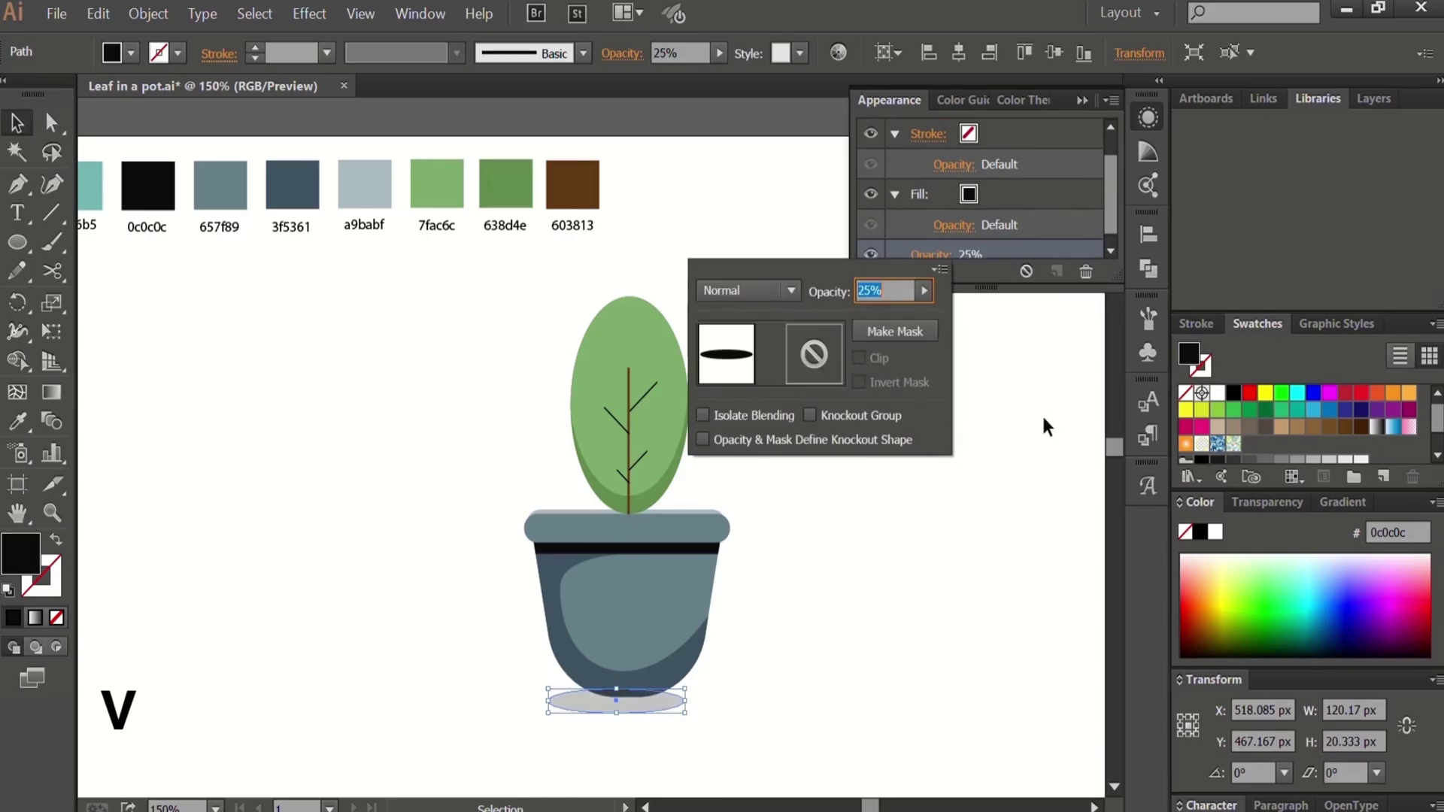
# Step: Send the shadow ellipse behind the pot
pyautogui.rightClick(611, 702)
pyautogui.moveTo(677, 671)
pyautogui.click(849, 739)
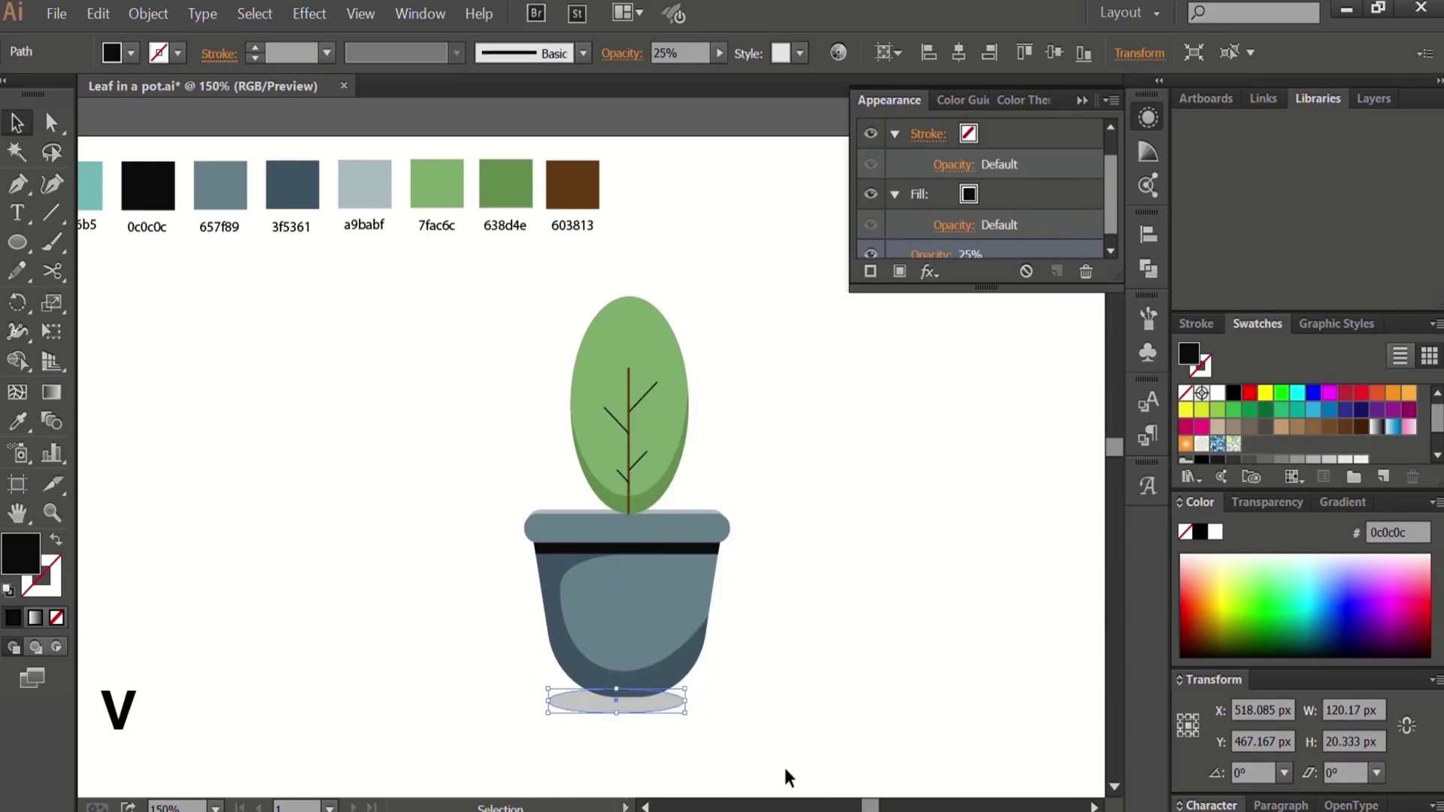
# Step: Shrink the shadow ellipse to about 95 by 17 px and nudge it up against the pot's base
pyautogui.moveTo(685, 702); pyautogui.dragTo(676, 702)
pyautogui.click(603, 726)
pyautogui.click(591, 710)
pyautogui.press('Up')
pyautogui.press('Up')
pyautogui.moveTo(560, 697); pyautogui.dragTo(565, 700)
pyautogui.click(522, 709)
pyautogui.click(578, 701)
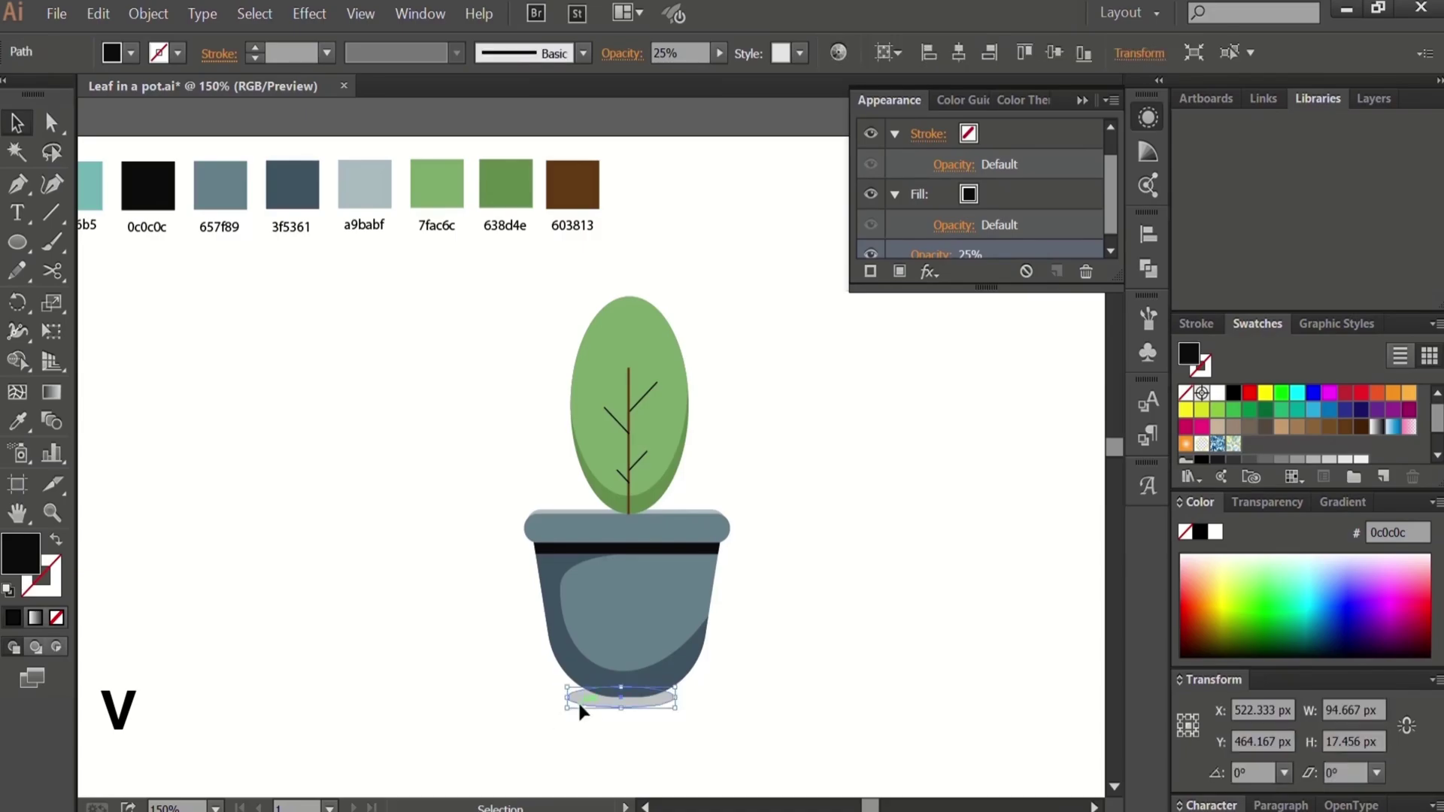
pyautogui.click(827, 712)
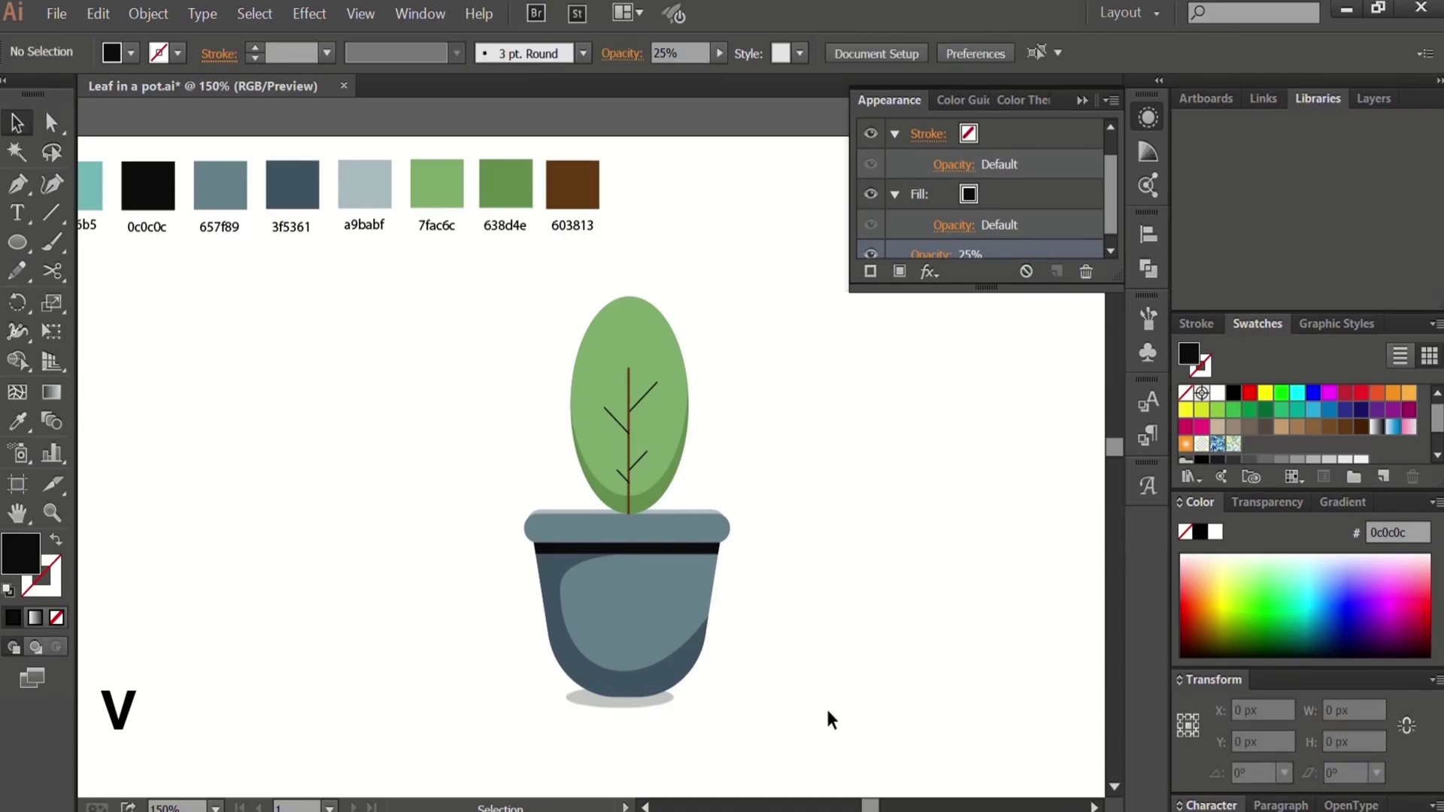
pyautogui.click(1081, 102)
# Step: Draw a rectangle about 386 by 405 px over the illustration and fill it with the teal 75b6b5 sample
pyautogui.press('m')
pyautogui.moveTo(400, 271); pyautogui.dragTo(840, 761)
pyautogui.press('space')
pyautogui.moveTo(136, 360); pyautogui.dragTo(240, 389)
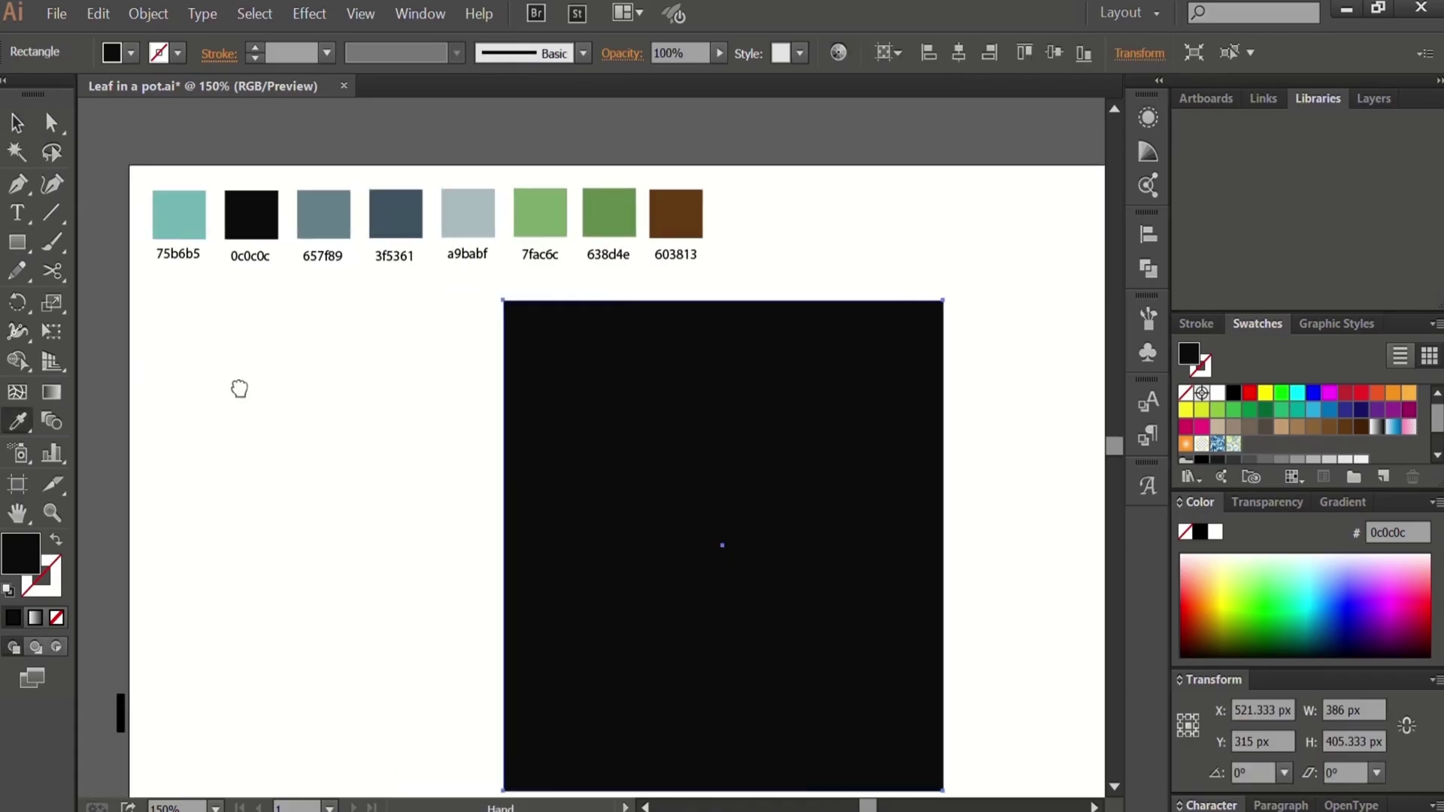
pyautogui.click(197, 201)
# Step: Send the teal background rectangle behind the potted leaf
pyautogui.scroll(-2, 203, 301)
pyautogui.press('v')
pyautogui.rightClick(531, 680)
pyautogui.moveTo(586, 654)
pyautogui.click(804, 703)
pyautogui.click(311, 647)
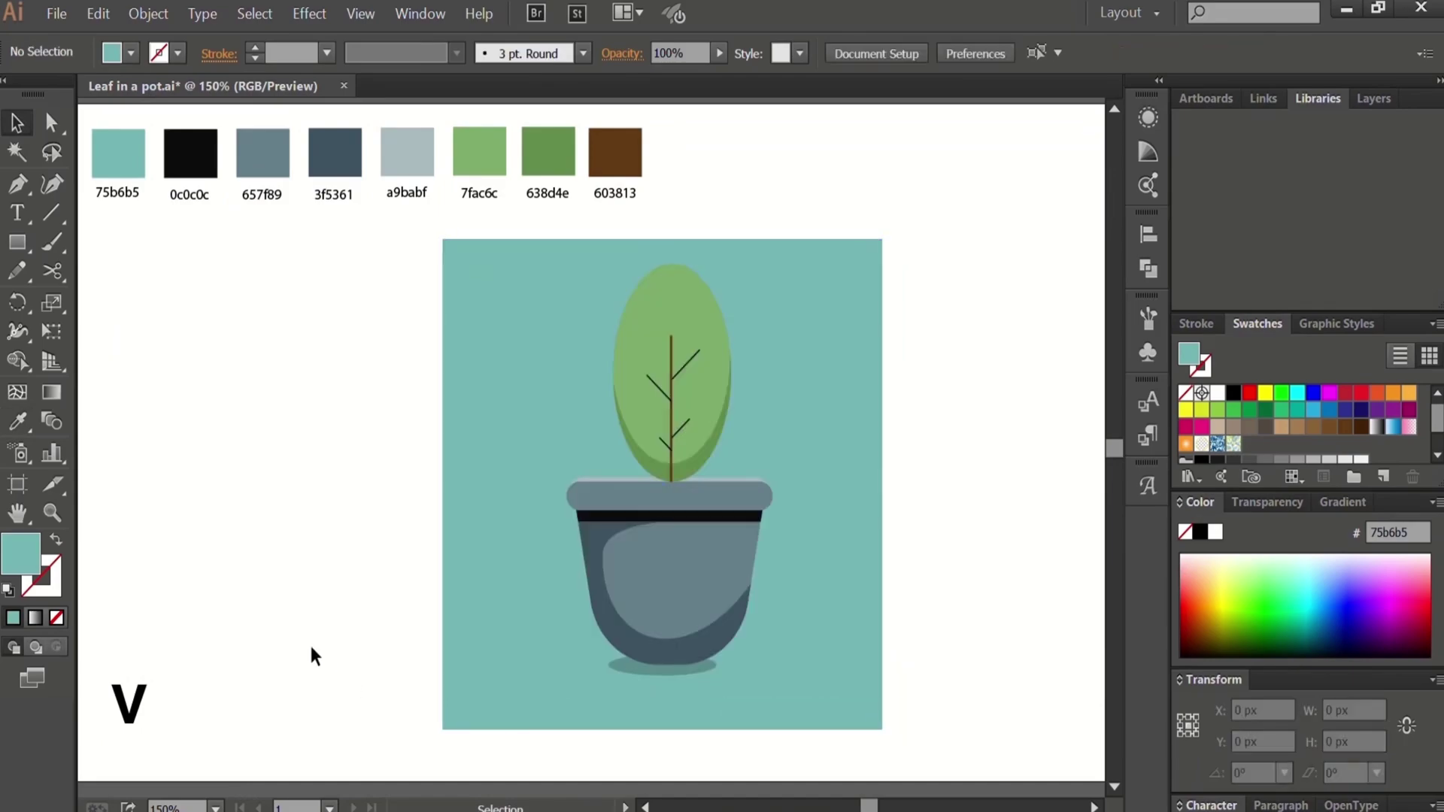
# Step: Reduce the ground shadow ellipse's opacity to 12% and nudge the ellipse up by 1 px
pyautogui.click(621, 669)
pyautogui.click(1148, 117)
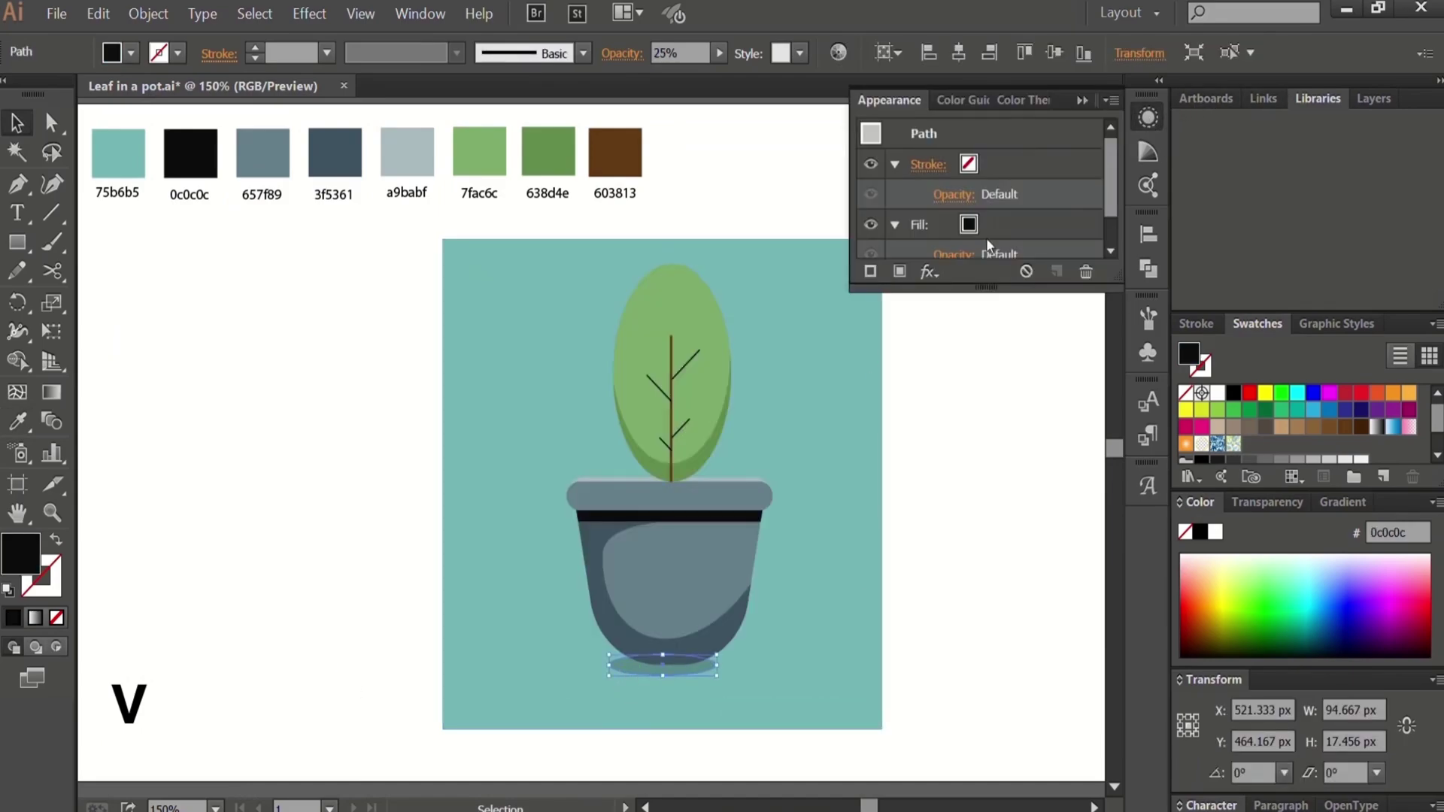
pyautogui.scroll(-1, 975, 228)
pyautogui.click(931, 244)
pyautogui.click(924, 298)
pyautogui.moveTo(843, 313); pyautogui.dragTo(841, 311)
pyautogui.click(1068, 438)
pyautogui.click(1032, 385)
pyautogui.click(1032, 461)
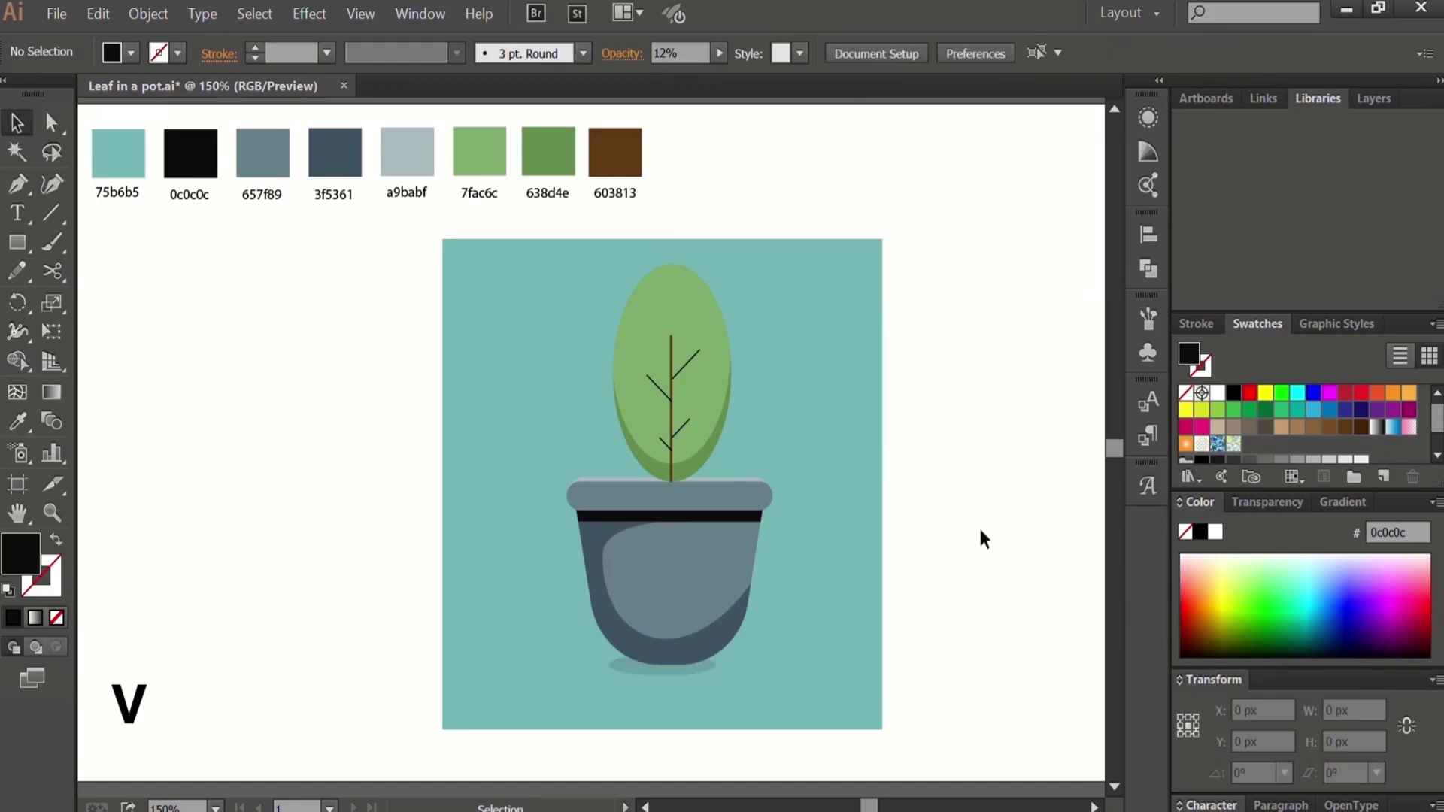
pyautogui.click(636, 671)
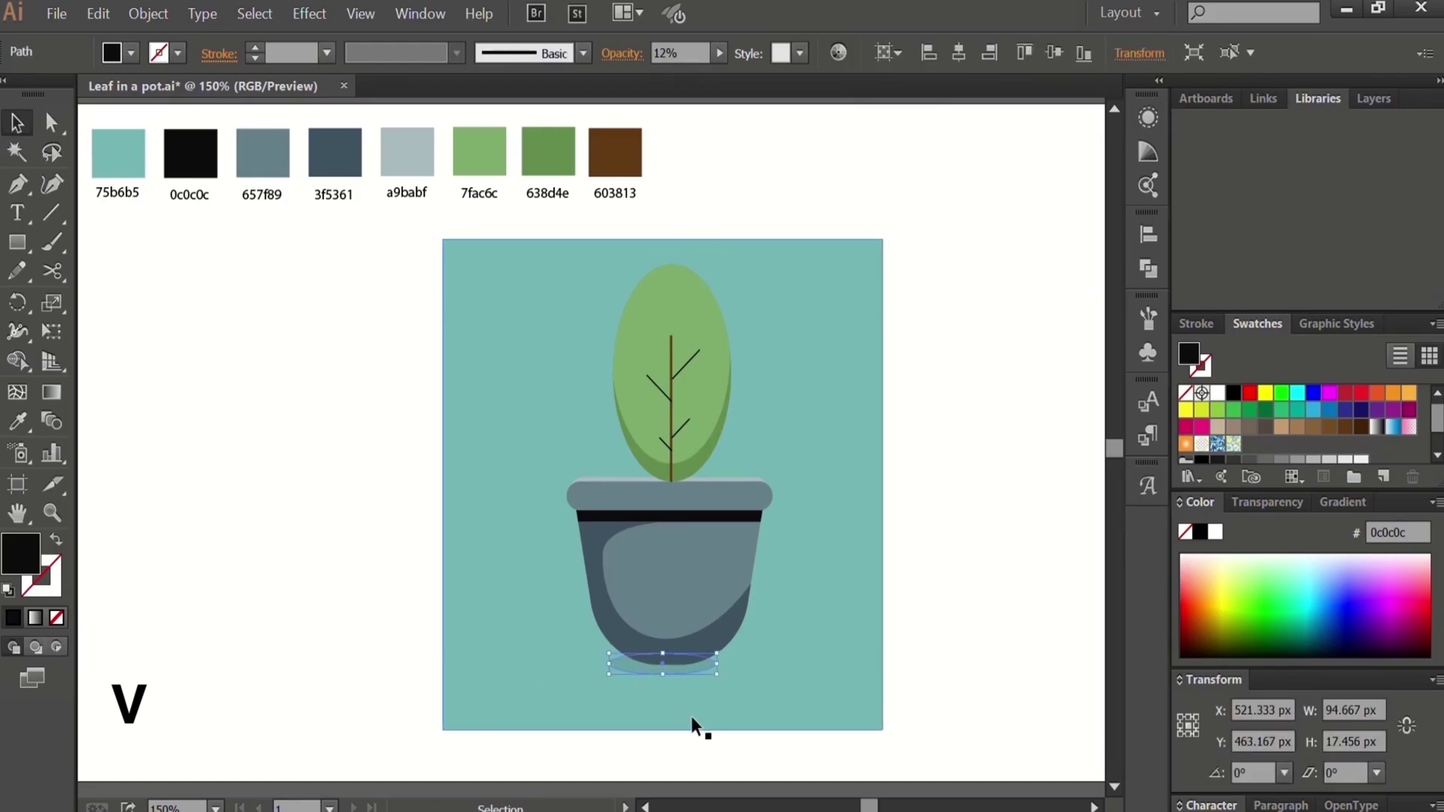
pyautogui.click(960, 634)
# Step: Recolor the four black side veins of the leaf with the brown 603813 sample
pyautogui.hotkey('ctrl', '1')
pyautogui.press('z')
pyautogui.click(670, 481)
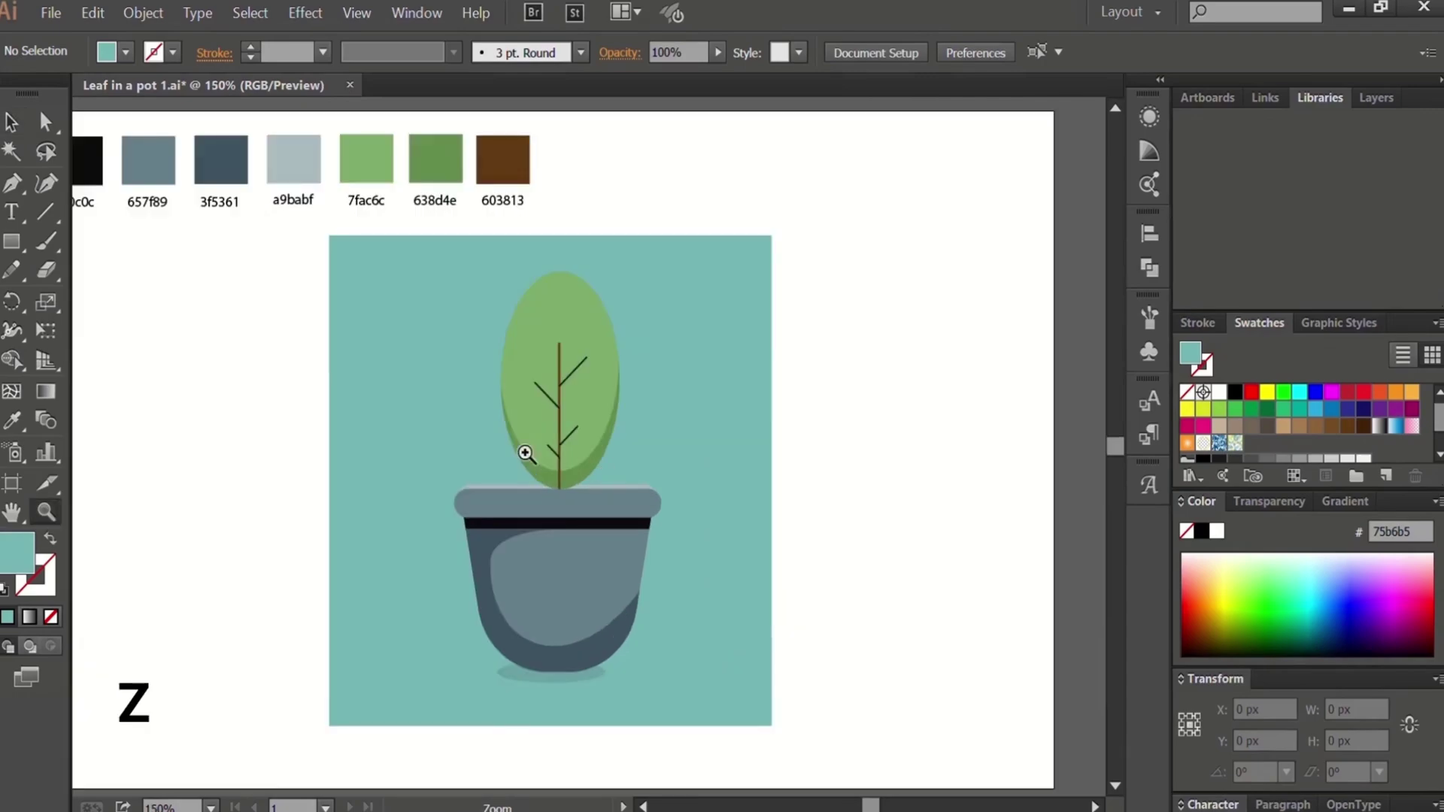
pyautogui.click(542, 425)
pyautogui.click(647, 486)
pyautogui.click(519, 385)
pyautogui.hotkey('shift', 'v')
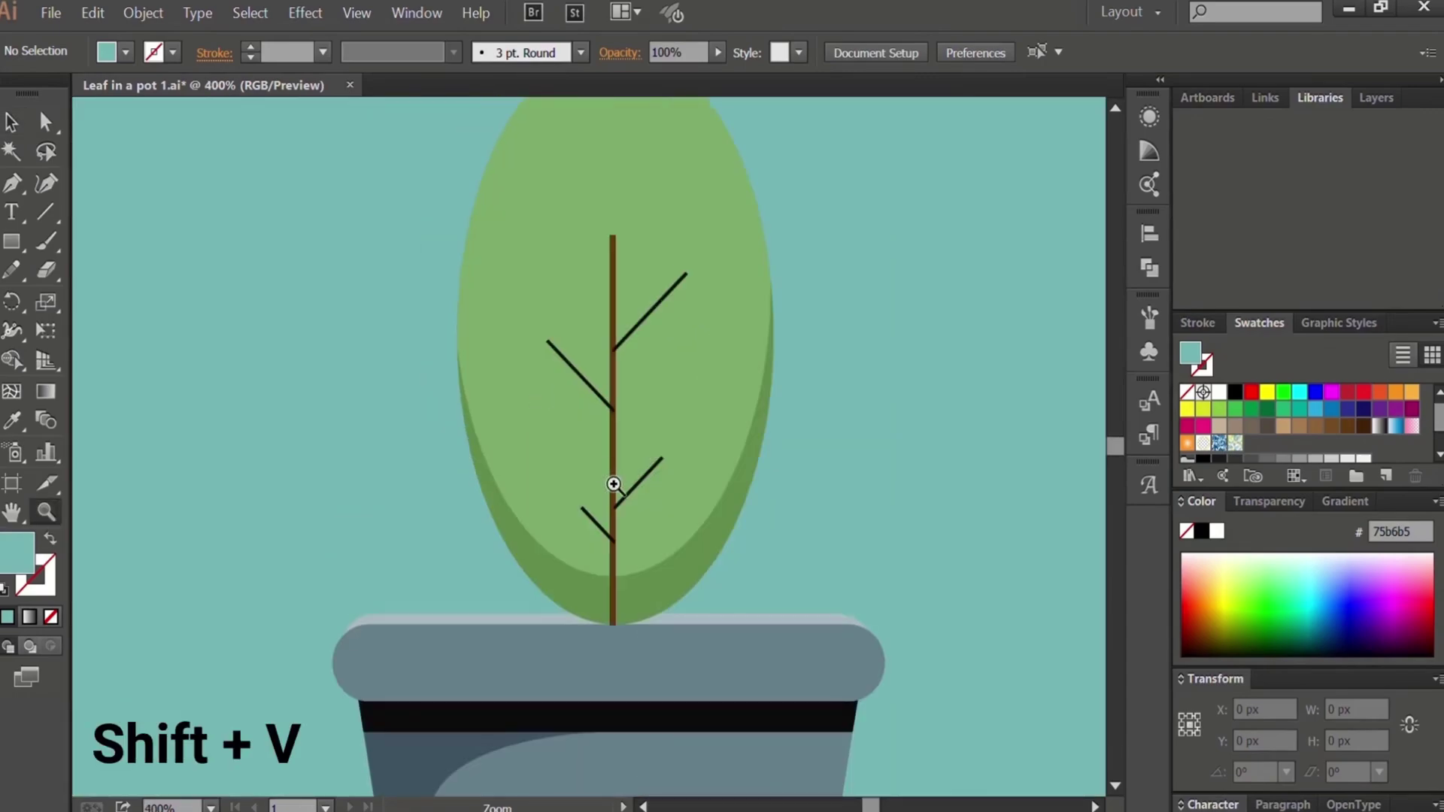
pyautogui.click(628, 494)
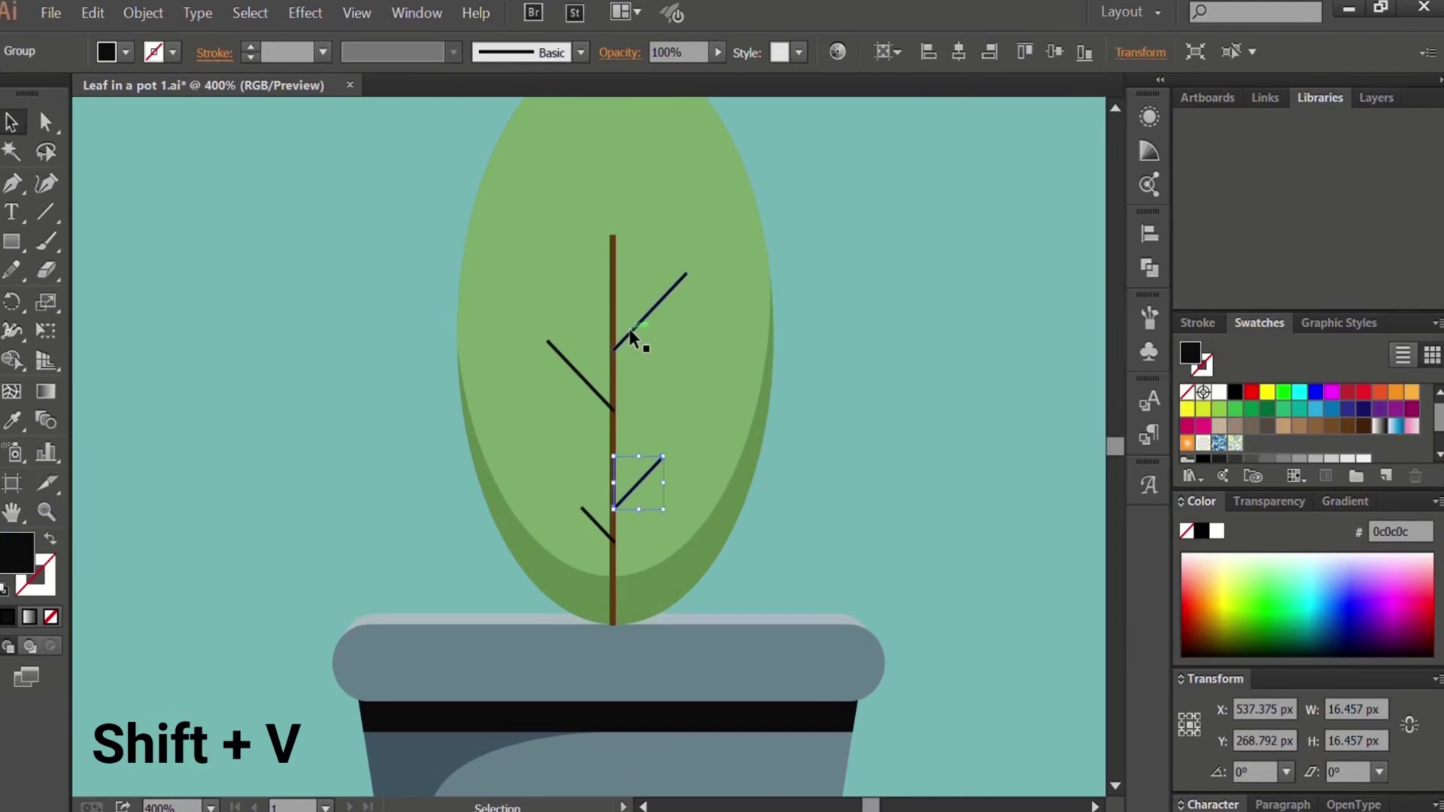
pyautogui.keyDown('shift'); pyautogui.click(628, 328); pyautogui.keyUp('shift')
pyautogui.keyDown('shift'); pyautogui.click(574, 369); pyautogui.keyUp('shift')
pyautogui.keyDown('shift'); pyautogui.click(603, 530); pyautogui.keyUp('shift')
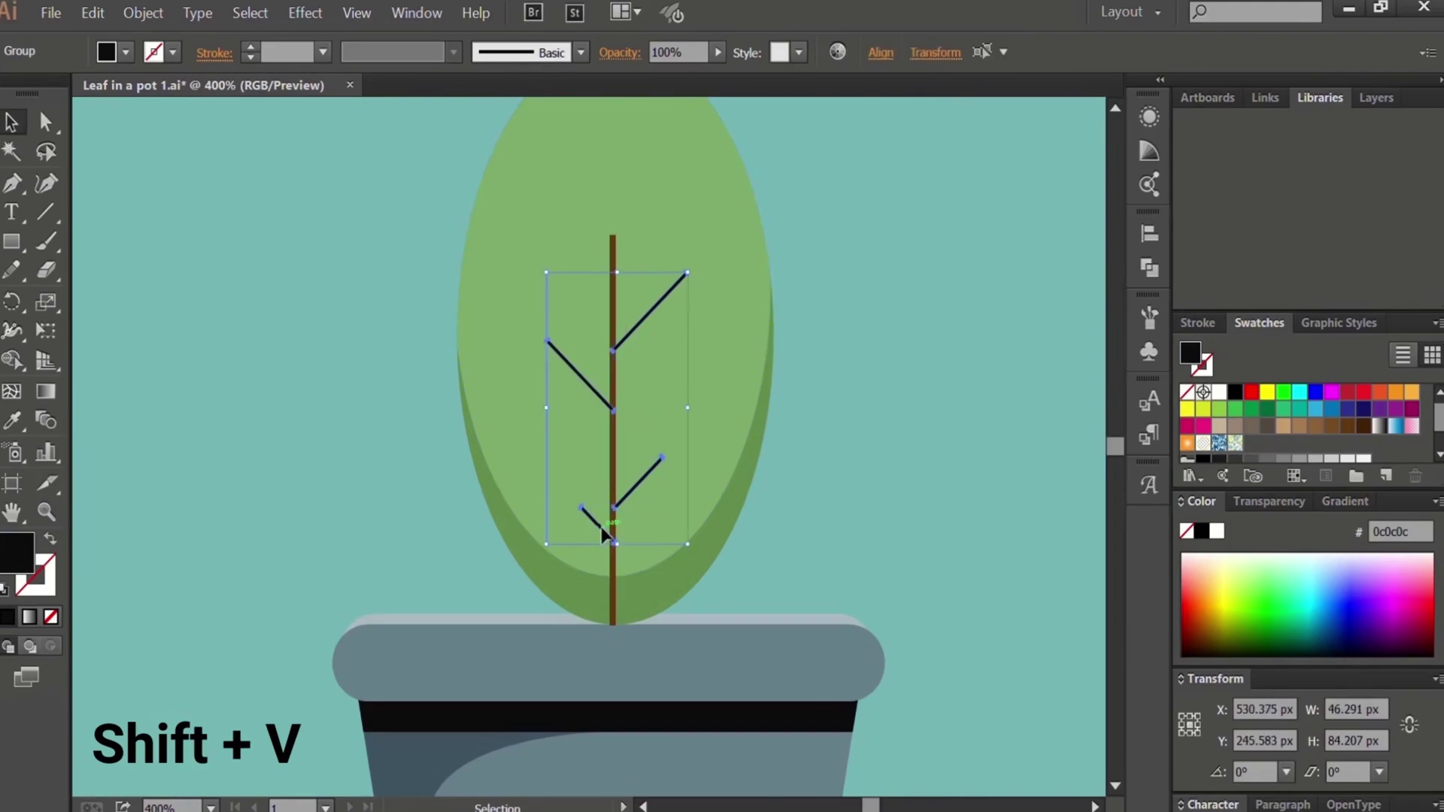
pyautogui.scroll(-2, 600, 515)
pyautogui.press('i')
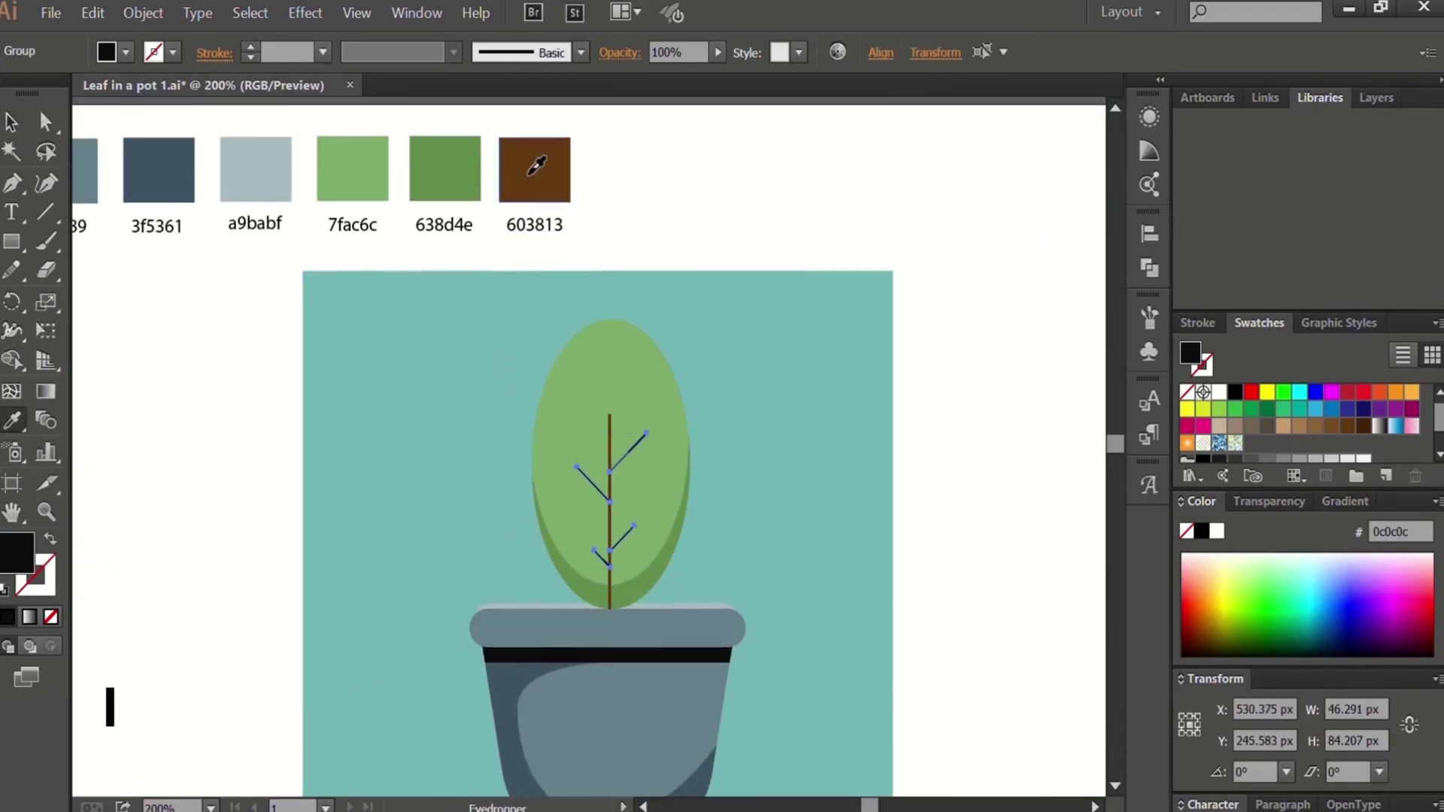
pyautogui.click(532, 161)
pyautogui.press('v')
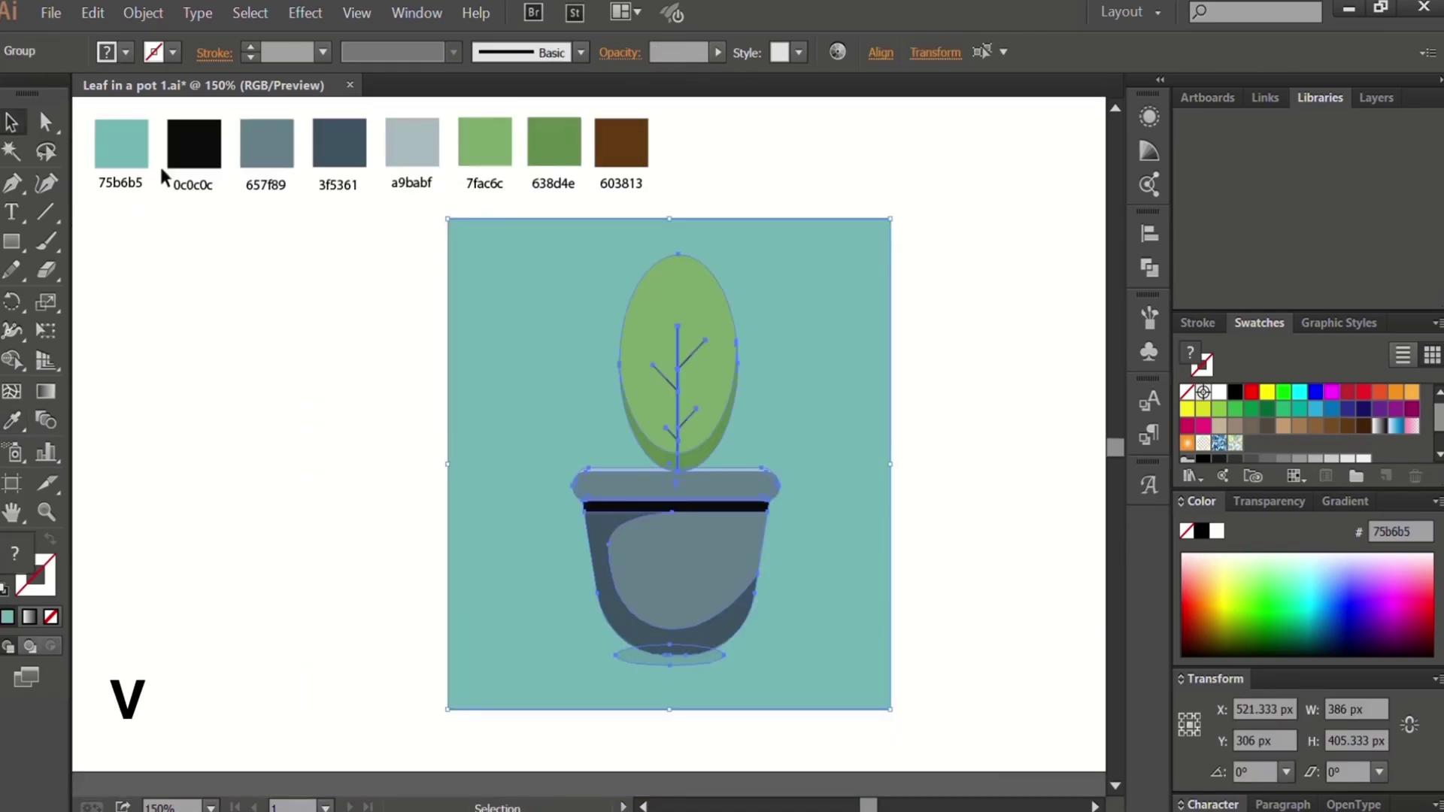
# Step: Unlock all objects and group the whole potted leaf illustration together with its teal background
pyautogui.click(143, 13)
pyautogui.click(154, 226)
pyautogui.moveTo(348, 271); pyautogui.dragTo(925, 683)
pyautogui.rightClick(864, 641)
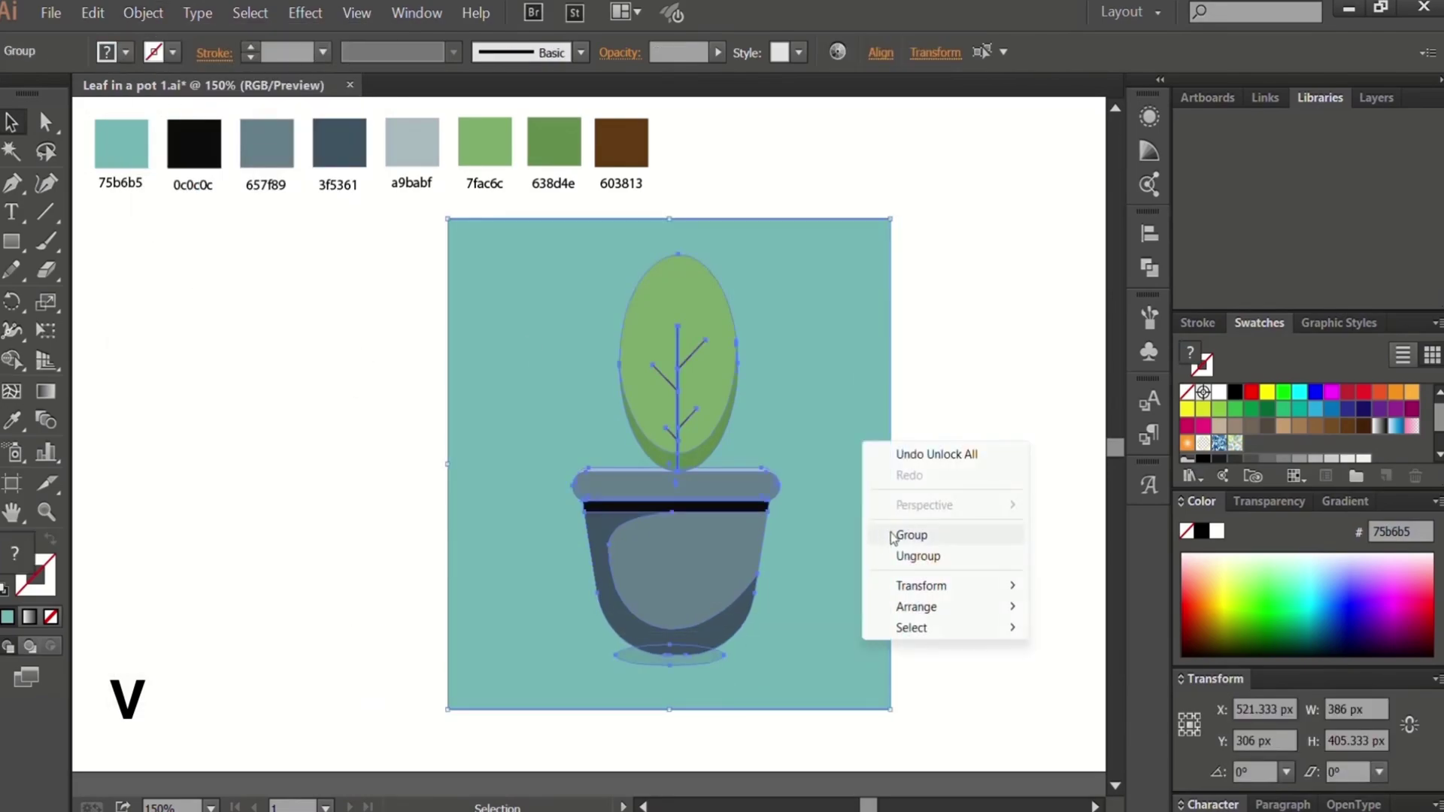
pyautogui.click(906, 536)
pyautogui.click(982, 480)
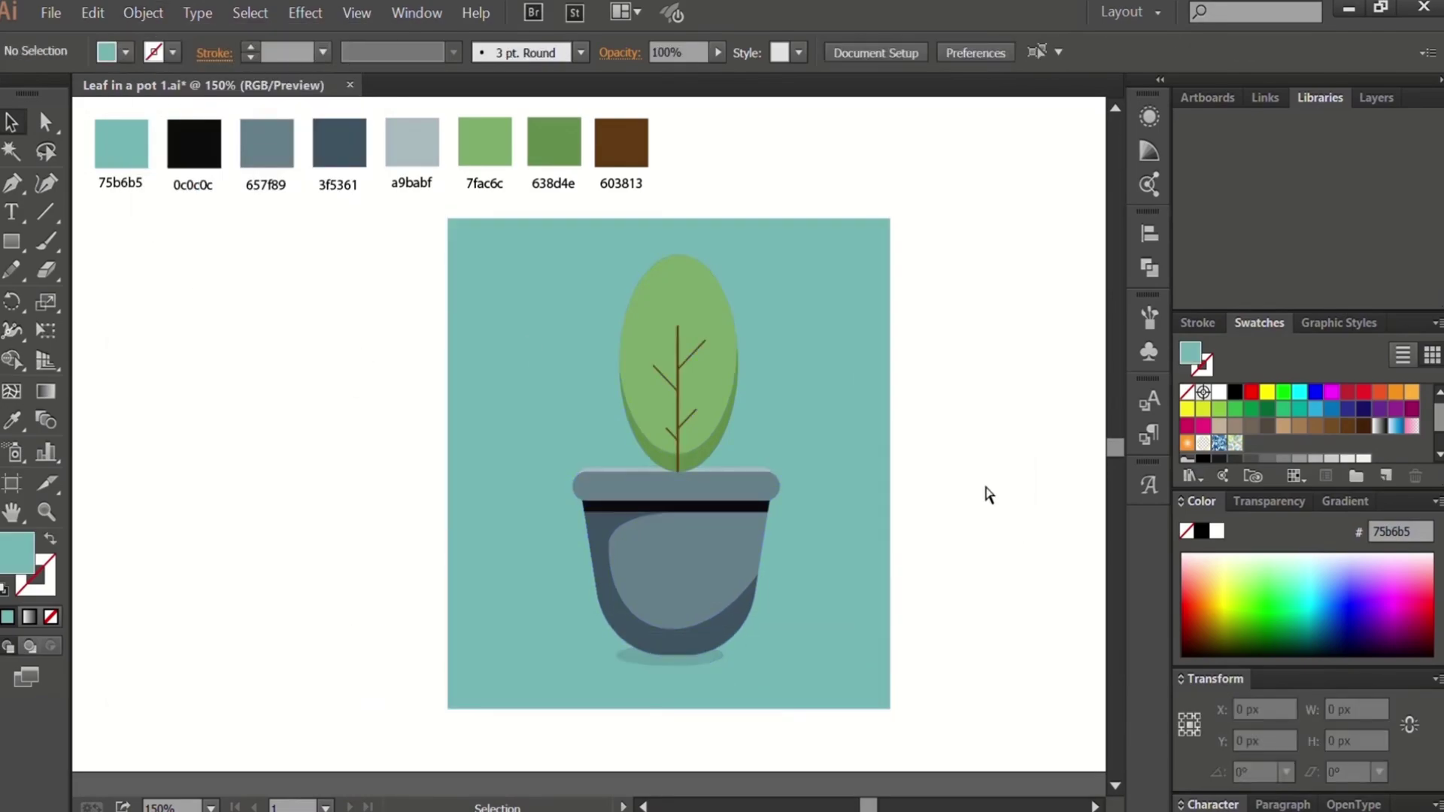
pyautogui.hotkey('ctrl', '-')
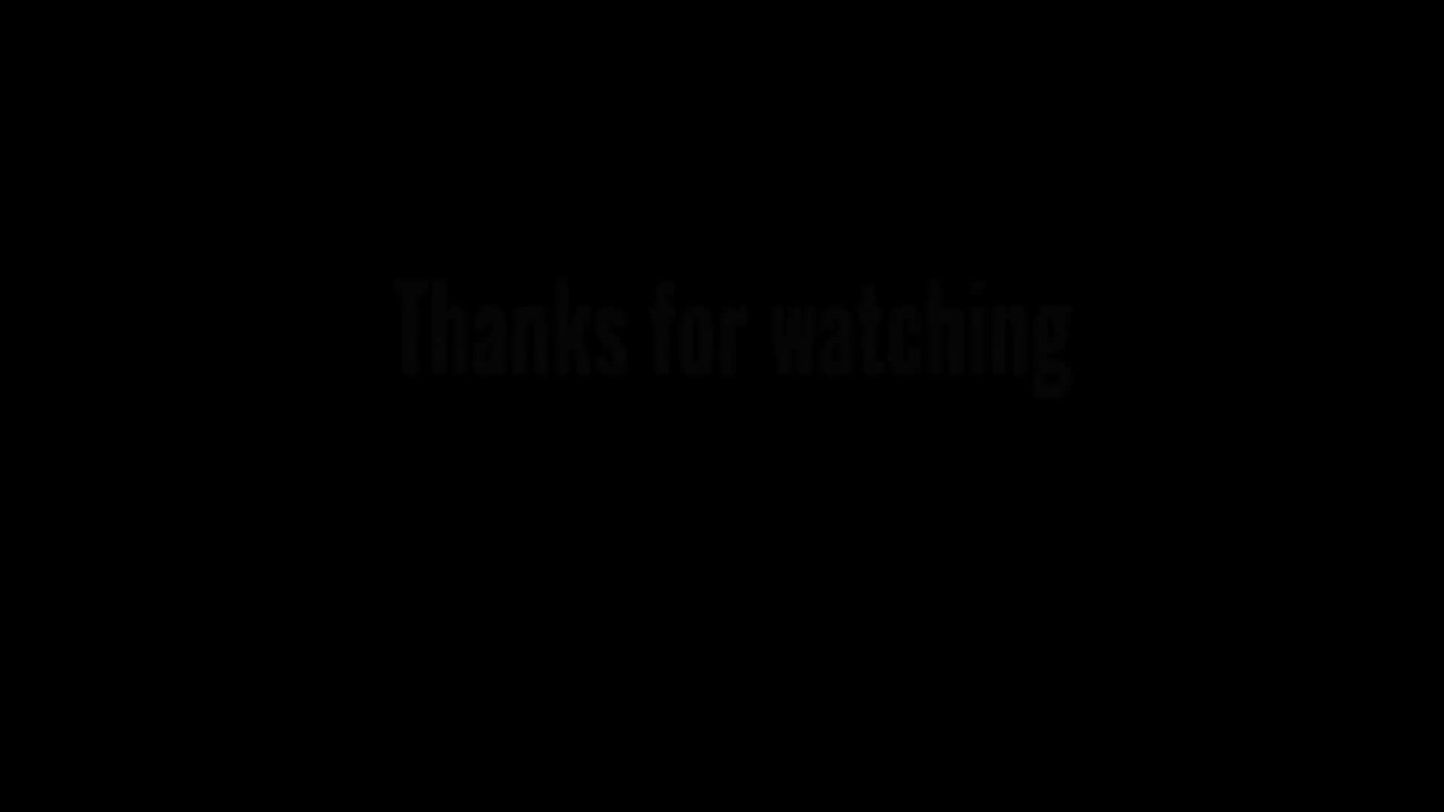